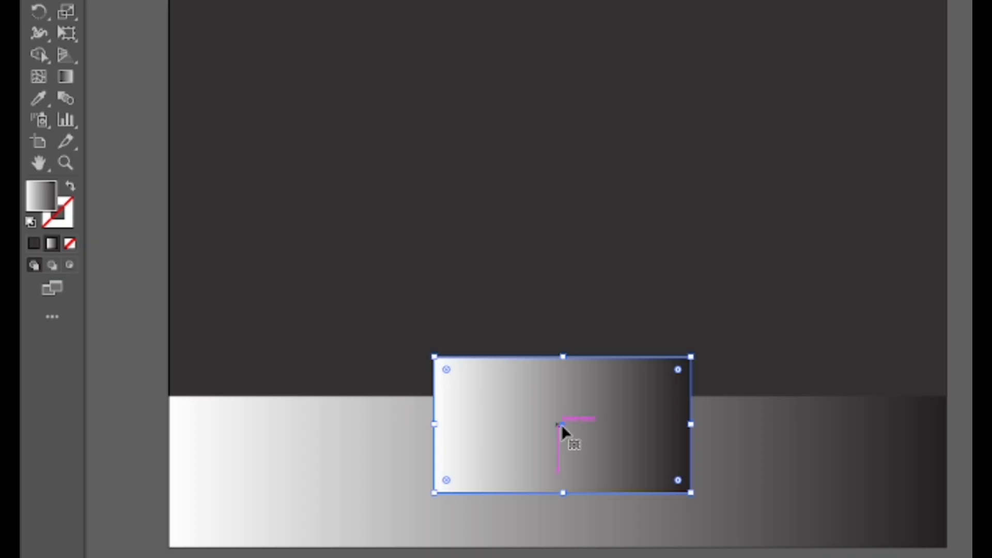
Move the gradient rectangle slightly up and fill it with a solid very dark grey.
{"action": "left_click_drag", "start_coordinate": [561, 425], "coordinate": [561, 412]}
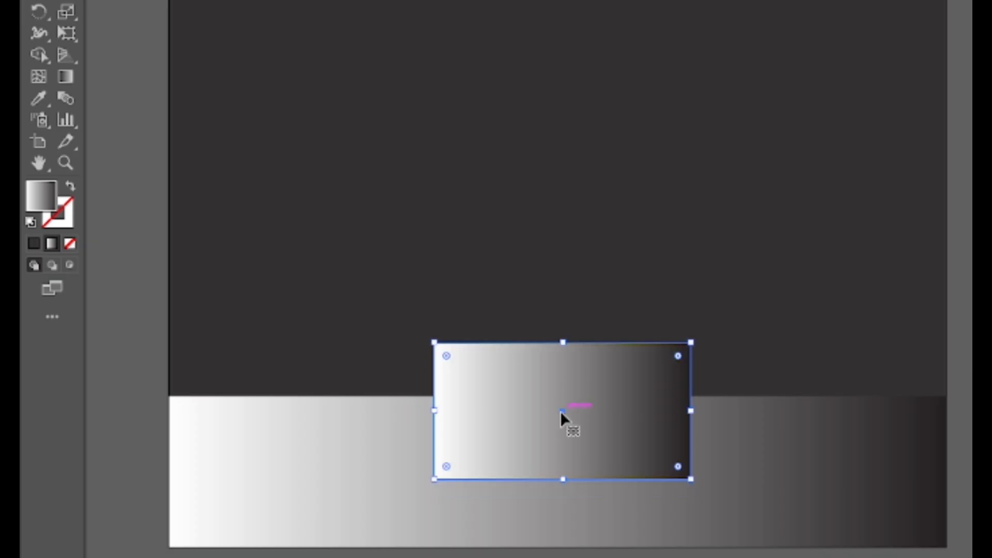
{"action": "double_click", "coordinate": [45, 198]}
{"action": "left_click_drag", "start_coordinate": [731, 357], "coordinate": [729, 366]}
{"action": "key", "text": "Return"}
{"action": "double_click", "coordinate": [50, 189]}
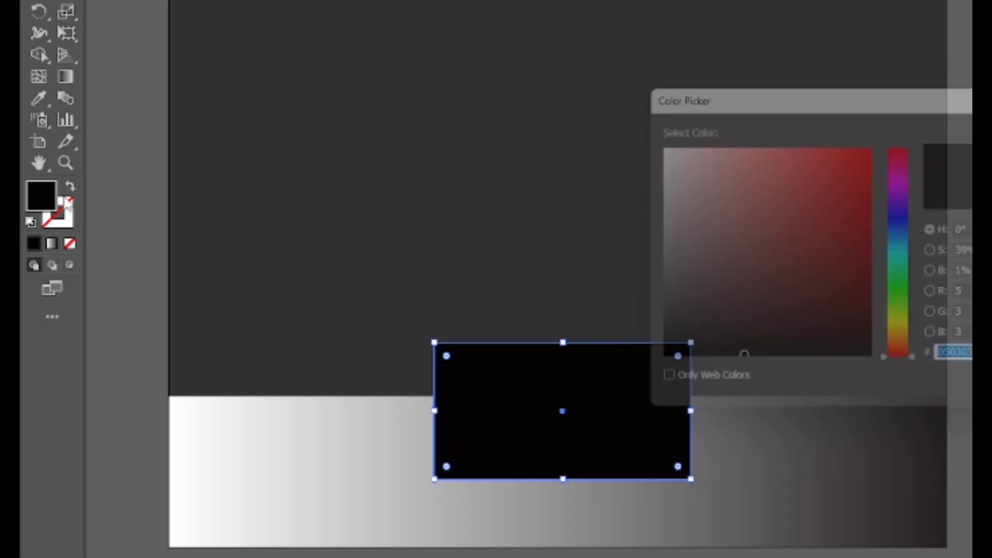
{"action": "left_click_drag", "start_coordinate": [680, 344], "coordinate": [658, 335]}
{"action": "key", "text": "Return"}
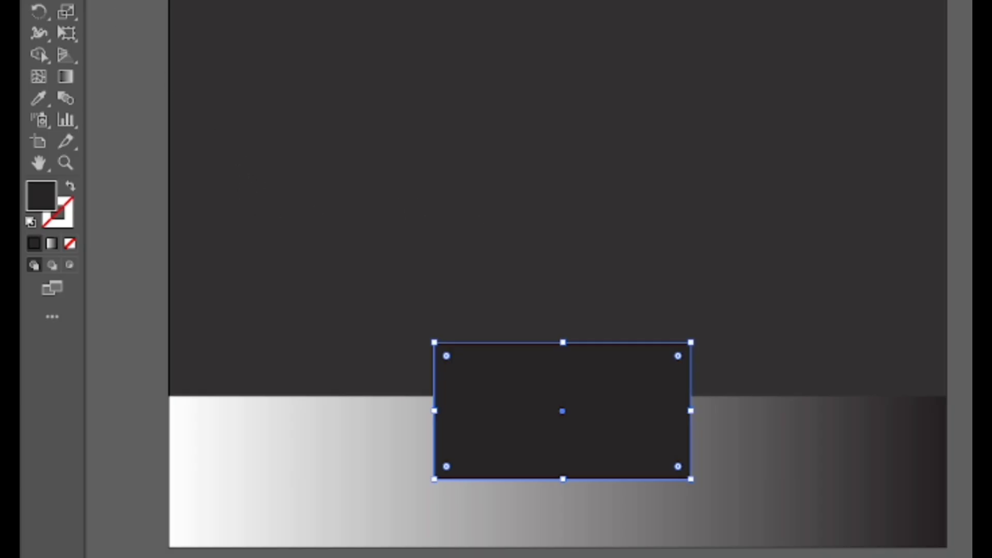
Draw a flat ellipse about 352 by 53 px, match it to the dark rectangle's width and centre it on the rectangle's bottom edge.
{"action": "left_click_drag", "start_coordinate": [66, 1], "coordinate": [104, 13]}
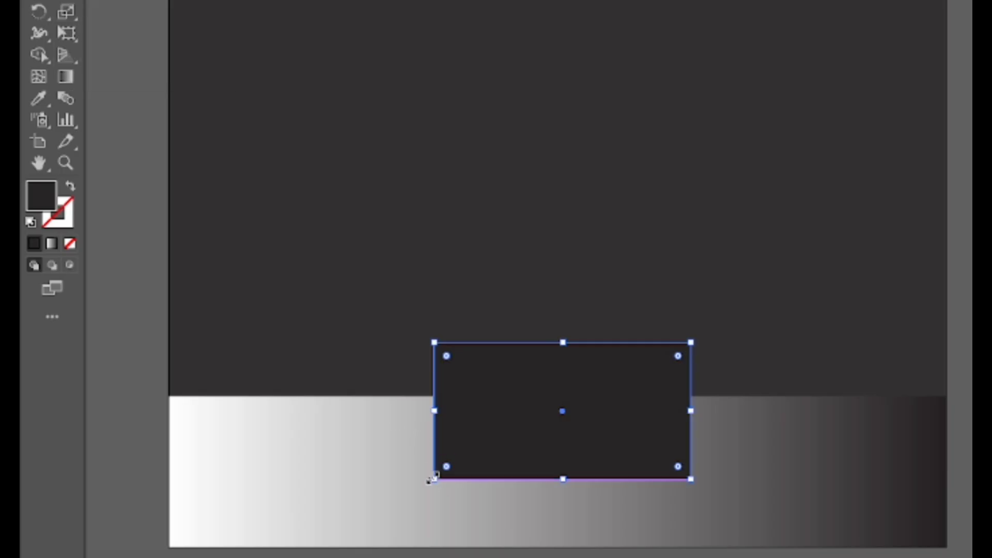
{"action": "left_click_drag", "start_coordinate": [436, 480], "coordinate": [691, 520]}
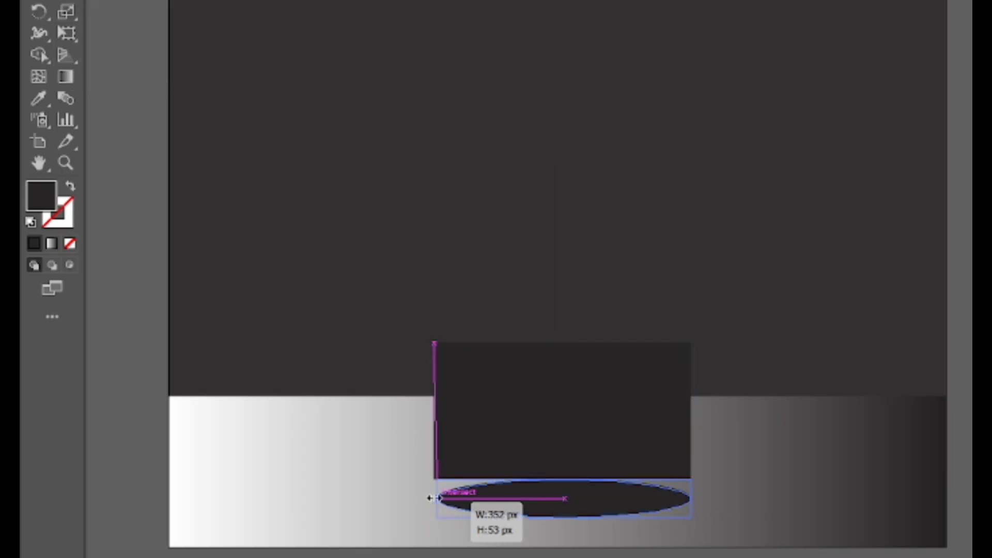
{"action": "left_click_drag", "start_coordinate": [434, 499], "coordinate": [431, 498]}
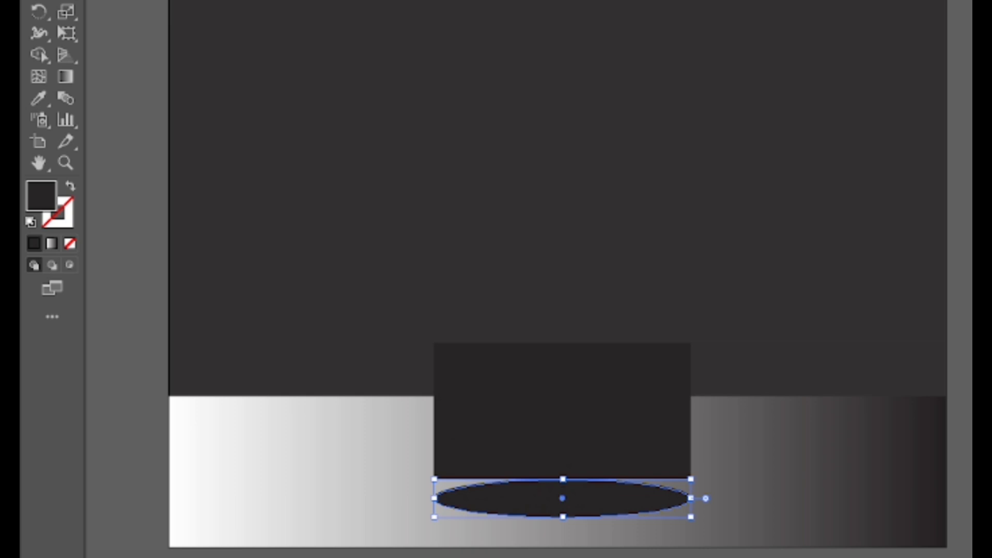
{"action": "left_click_drag", "start_coordinate": [565, 513], "coordinate": [562, 475]}
{"action": "left_click", "coordinate": [763, 492]}
{"action": "key", "text": "ctrl+shift+a"}
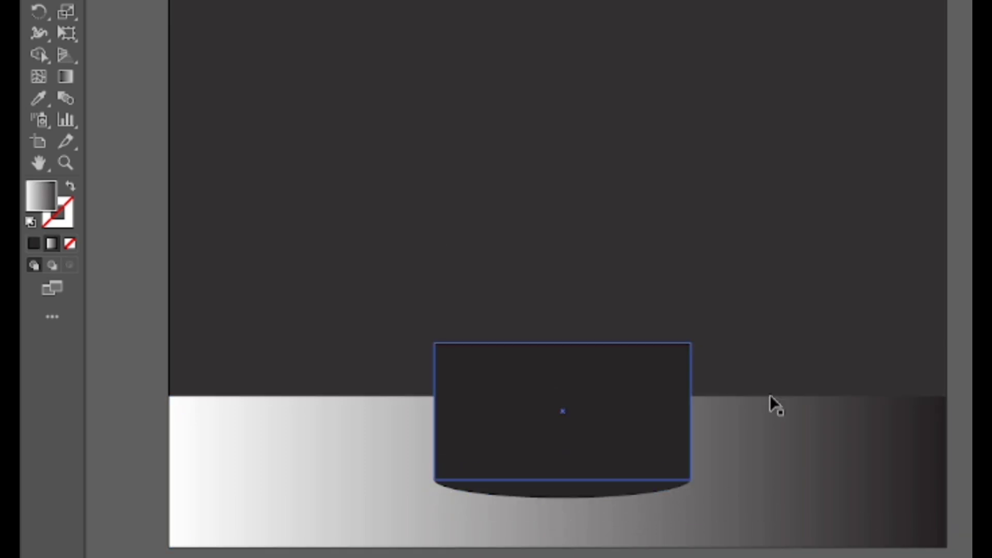
{"action": "left_click", "coordinate": [594, 491]}
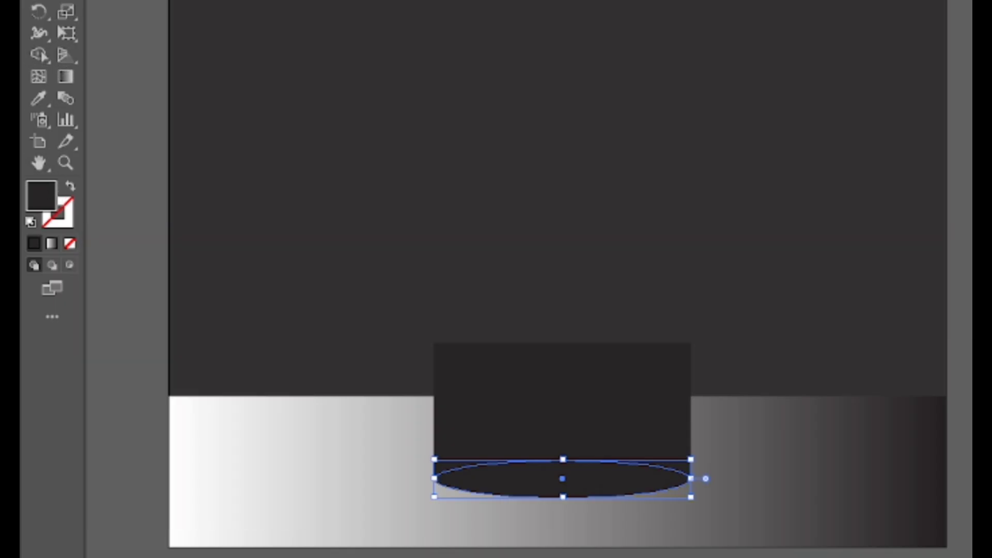
{"action": "key", "text": "ctrl+c"}
{"action": "key", "text": "ctrl+shift+a"}
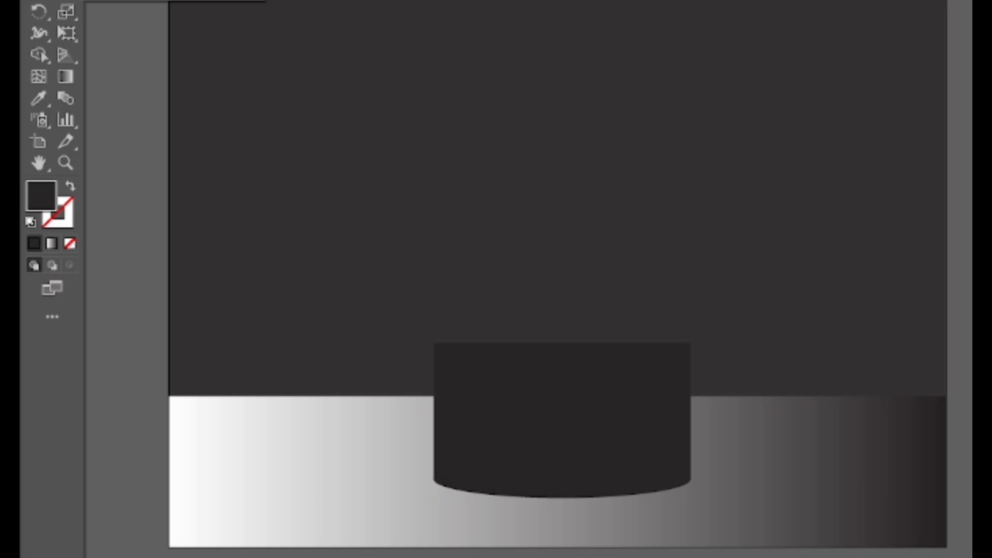
{"action": "left_click", "coordinate": [123, 1]}
{"action": "left_click_drag", "start_coordinate": [262, 126], "coordinate": [277, 149]}
{"action": "key", "text": "ctrl+z"}
{"action": "key", "text": "ctrl+shift+a"}
Draw a tall narrow ellipse over the dark shape's left edge and try a Gaussian Blur on it.
{"action": "left_click_drag", "start_coordinate": [430, 342], "coordinate": [463, 490]}
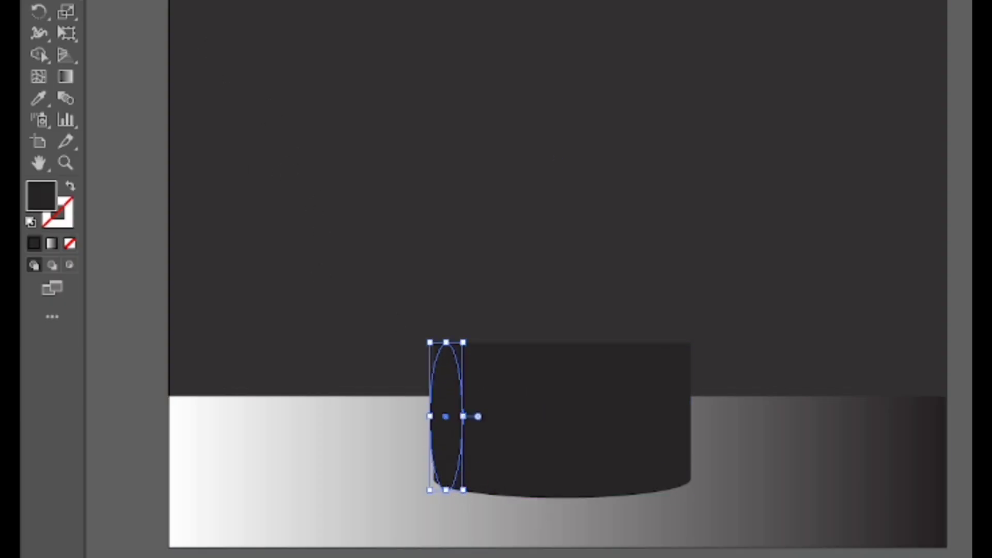
{"action": "left_click", "coordinate": [290, 1]}
{"action": "mouse_move", "coordinate": [331, 102]}
{"action": "left_click", "coordinate": [566, 105]}
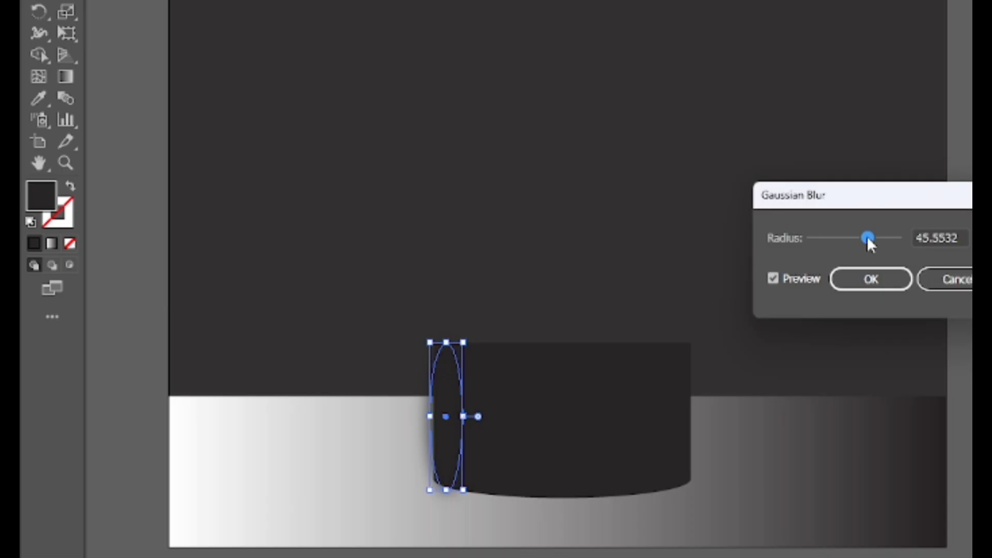
{"action": "left_click_drag", "start_coordinate": [868, 238], "coordinate": [860, 238]}
{"action": "left_click", "coordinate": [952, 280]}
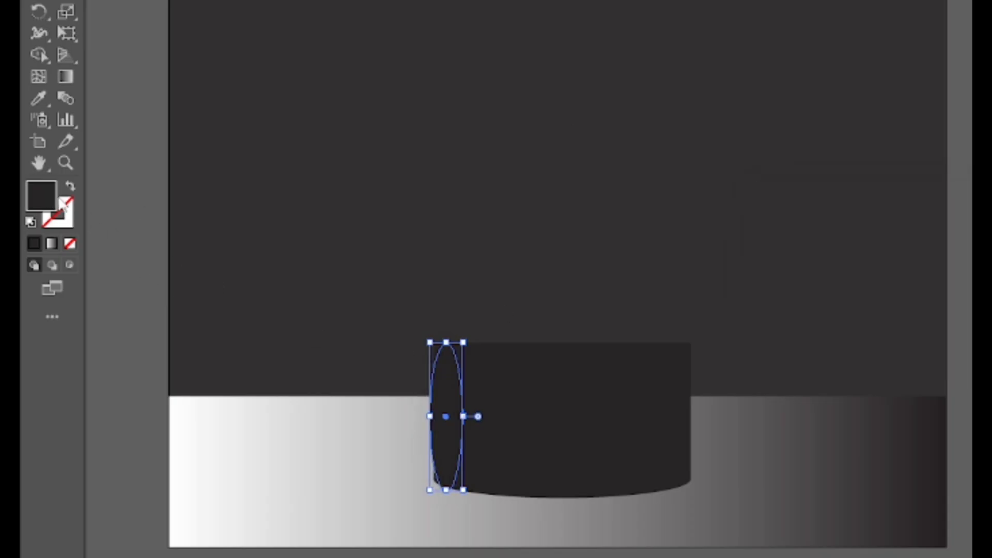
Fill the narrow ellipse with near-white and widen it slightly beyond the shape's left edge.
{"action": "double_click", "coordinate": [51, 200]}
{"action": "left_click_drag", "start_coordinate": [687, 284], "coordinate": [646, 149]}
{"action": "key", "text": "Return"}
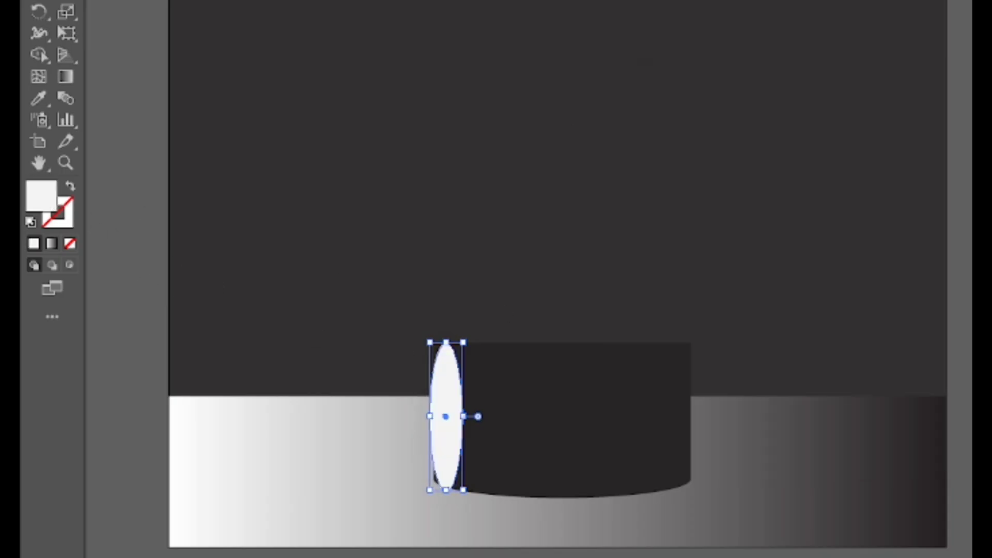
{"action": "mouse_move", "coordinate": [430, 416]}
{"action": "left_mouse_down"}
{"action": "mouse_move", "coordinate": [421, 406]}
{"action": "mouse_move", "coordinate": [421, 416]}
{"action": "left_mouse_up"}
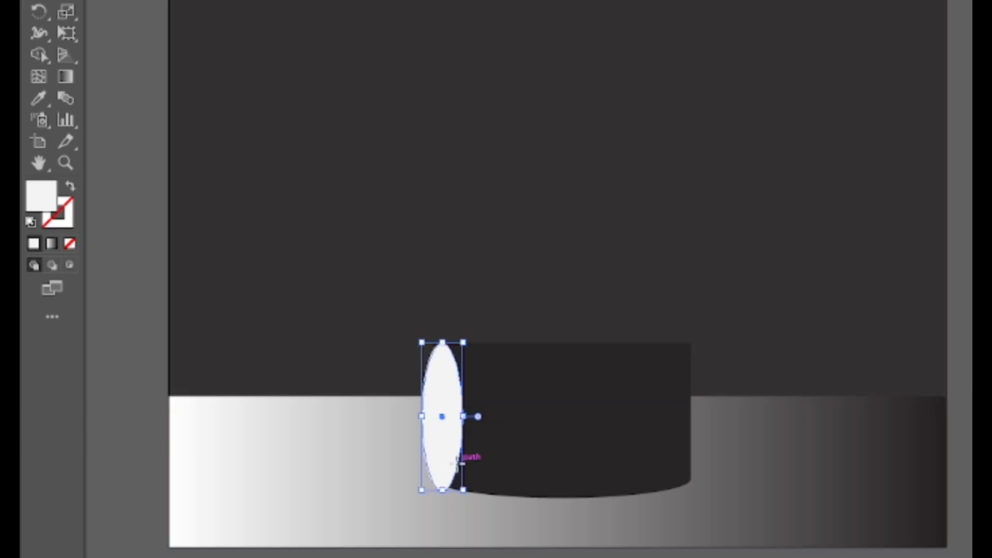
Apply a Gaussian Blur with a radius of 75.9362 to the near-white ellipse and enlarge it slightly.
{"action": "left_click", "coordinate": [294, 0]}
{"action": "mouse_move", "coordinate": [310, 95]}
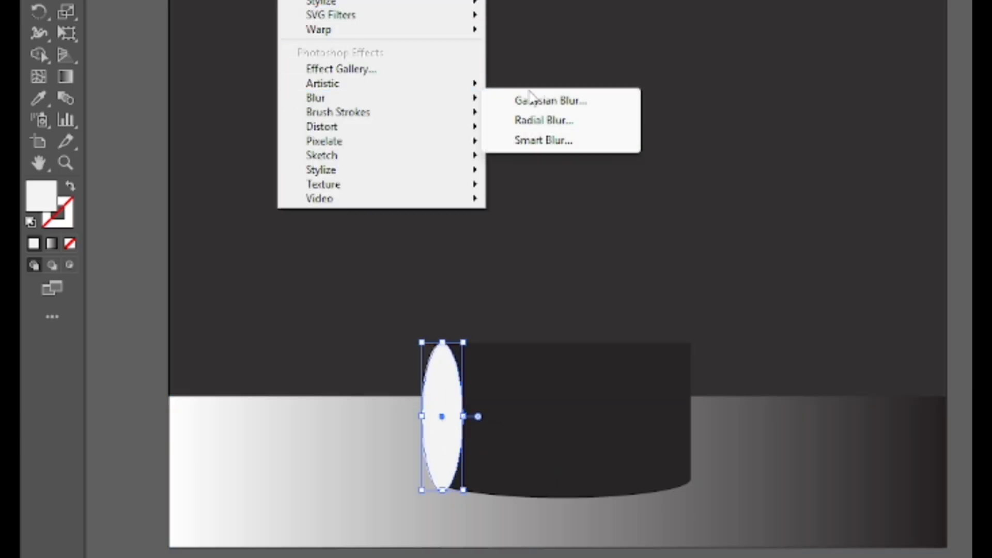
{"action": "left_click", "coordinate": [548, 100]}
{"action": "left_click_drag", "start_coordinate": [861, 245], "coordinate": [880, 238]}
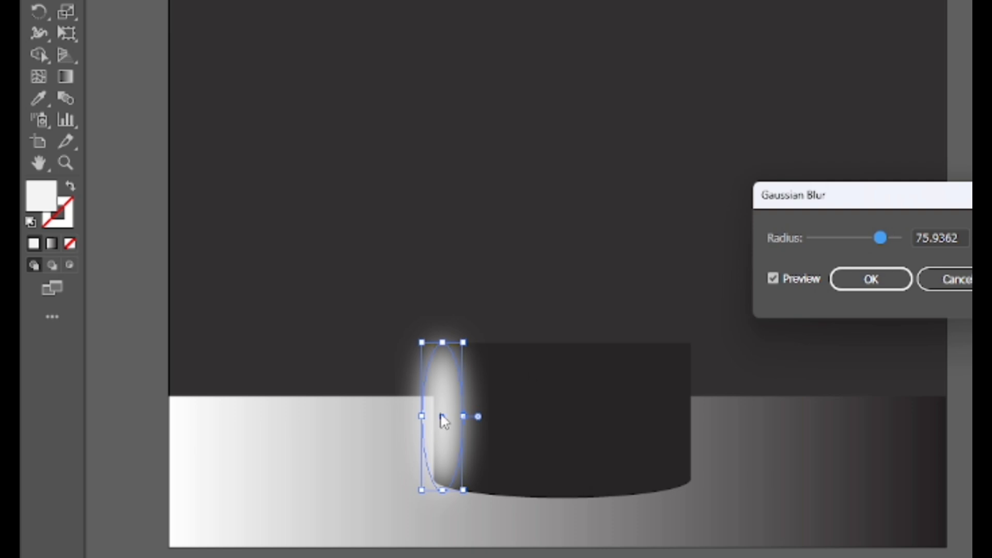
{"action": "left_click", "coordinate": [872, 279]}
{"action": "left_click_drag", "start_coordinate": [441, 419], "coordinate": [444, 413]}
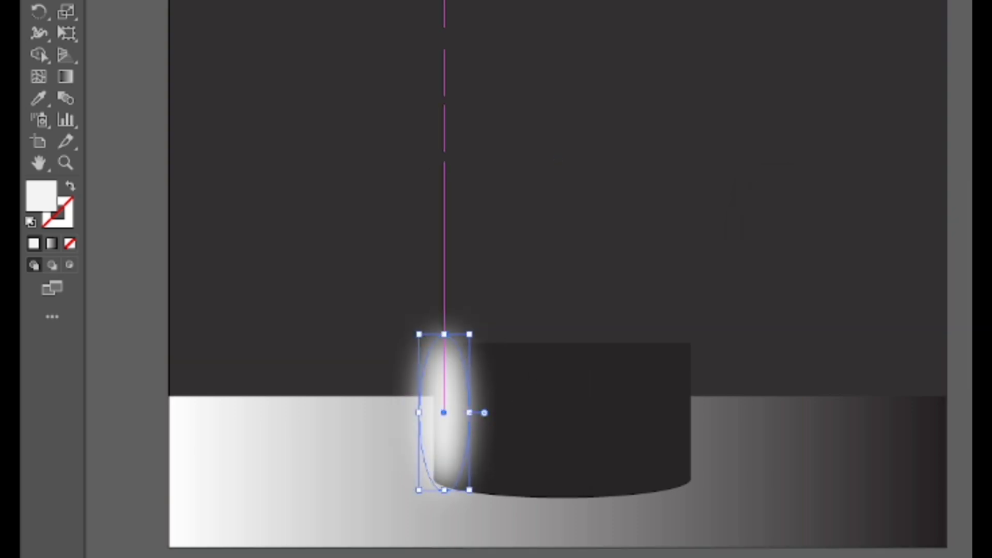
Lower the blurred ellipse's opacity to a faint glow and bring its upper end down to the dark shape's top edge.
{"action": "left_click", "coordinate": [233, 6]}
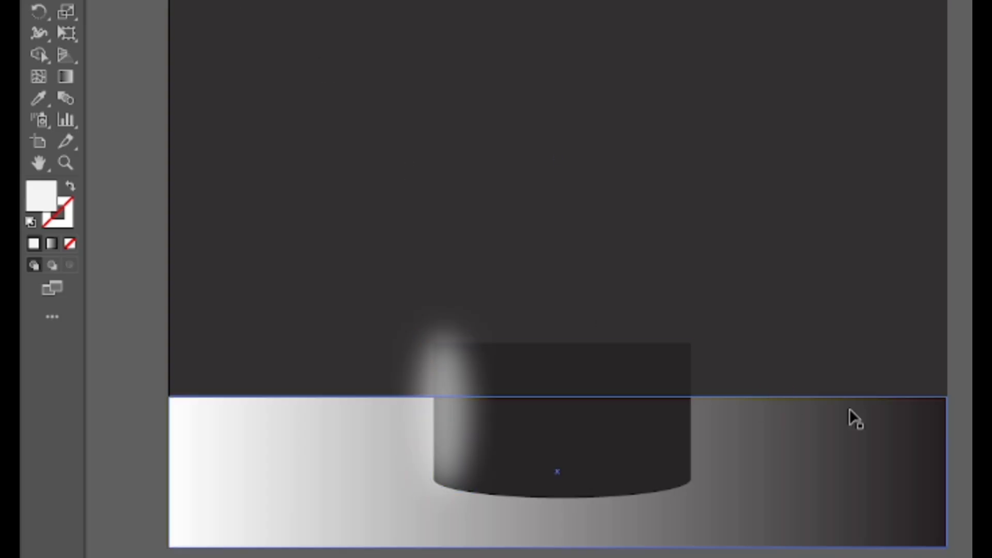
{"action": "left_click", "coordinate": [421, 442]}
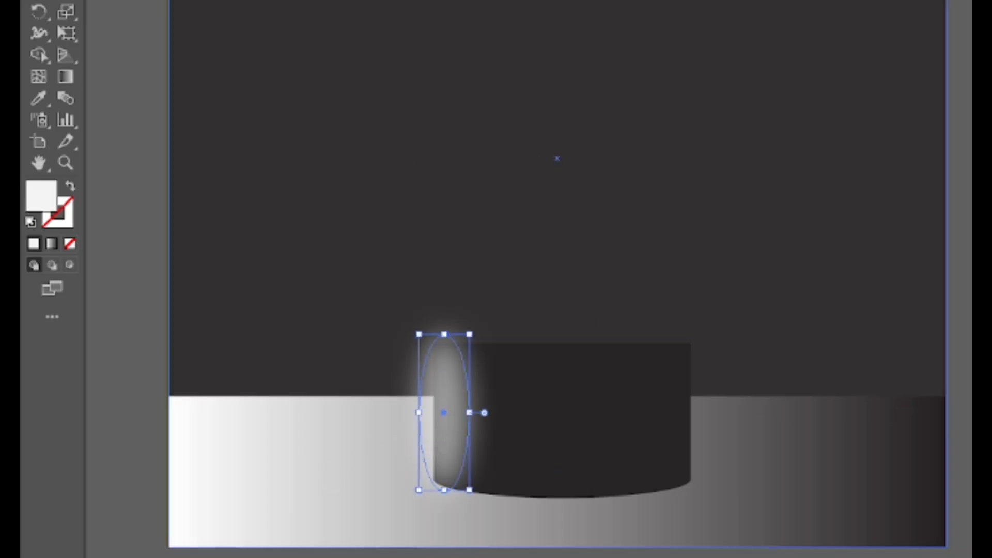
{"action": "left_click", "coordinate": [962, 429]}
{"action": "left_click", "coordinate": [439, 349]}
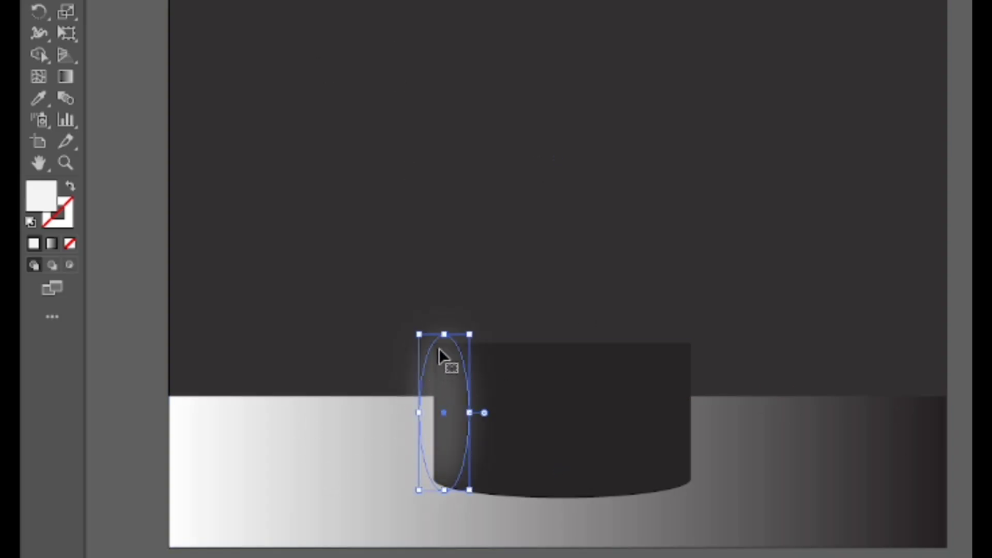
{"action": "left_click_drag", "start_coordinate": [444, 334], "coordinate": [446, 343]}
{"action": "left_click", "coordinate": [952, 314]}
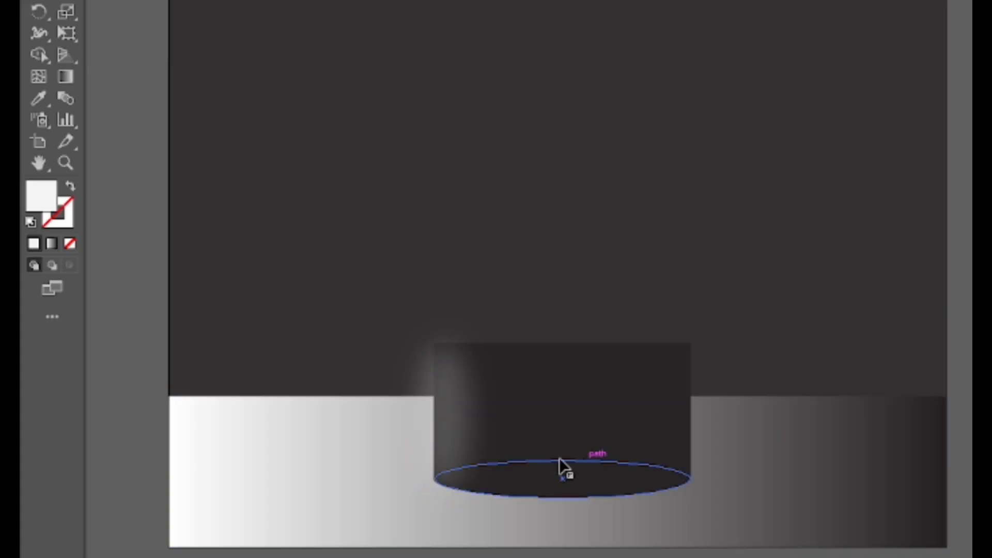
Place a copy of the faint glow ellipse on the dark shape's right edge and enlarge it slightly.
{"action": "left_click", "coordinate": [445, 417]}
{"action": "left_click_drag", "start_coordinate": [444, 417], "coordinate": [683, 399]}
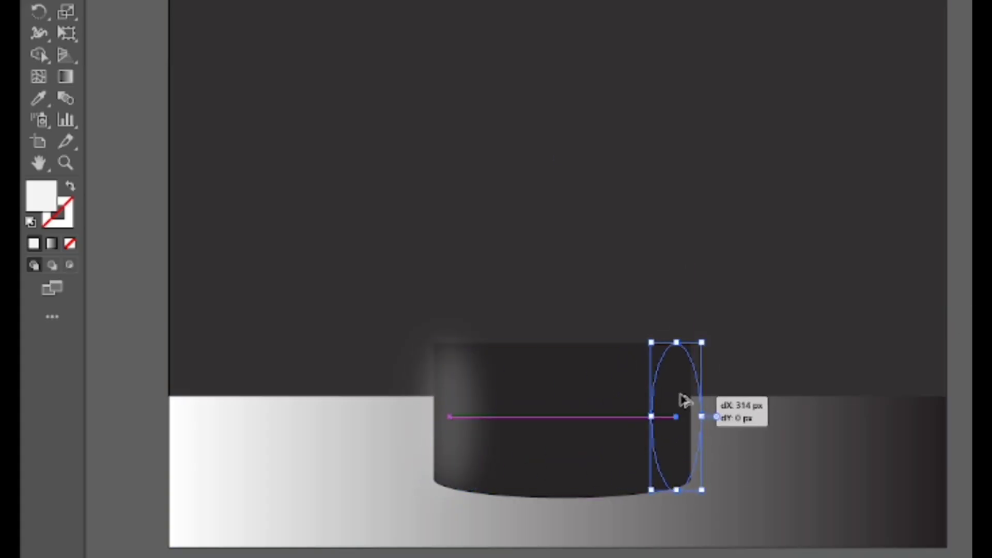
{"action": "key", "text": "ctrl+shift+a"}
{"action": "left_click", "coordinate": [675, 367]}
{"action": "left_click_drag", "start_coordinate": [700, 343], "coordinate": [707, 339]}
{"action": "key", "text": "ctrl+shift+a"}
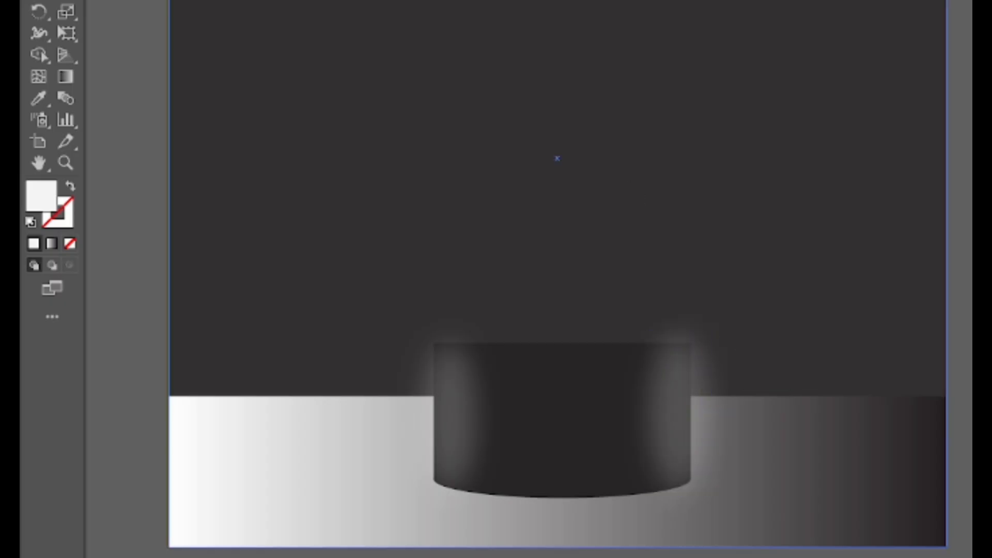
Undo both blurred highlights, returning to the plain dark shape with the curved bottom.
{"action": "left_click", "coordinate": [429, 1]}
{"action": "left_click", "coordinate": [484, 337]}
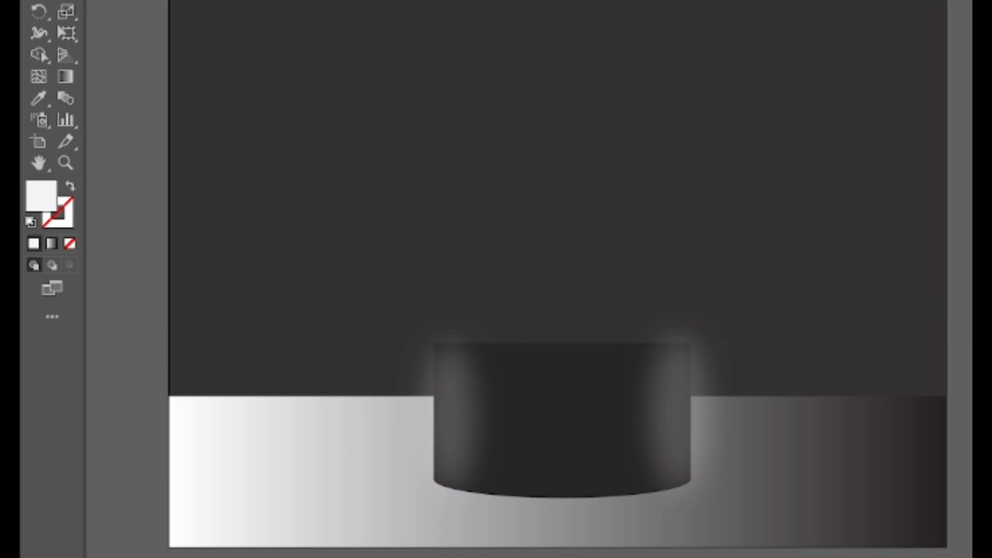
{"action": "key", "text": "ctrl+z"}
{"action": "key", "text": "ctrl+z"}
{"action": "key", "text": "ctrl+z"}
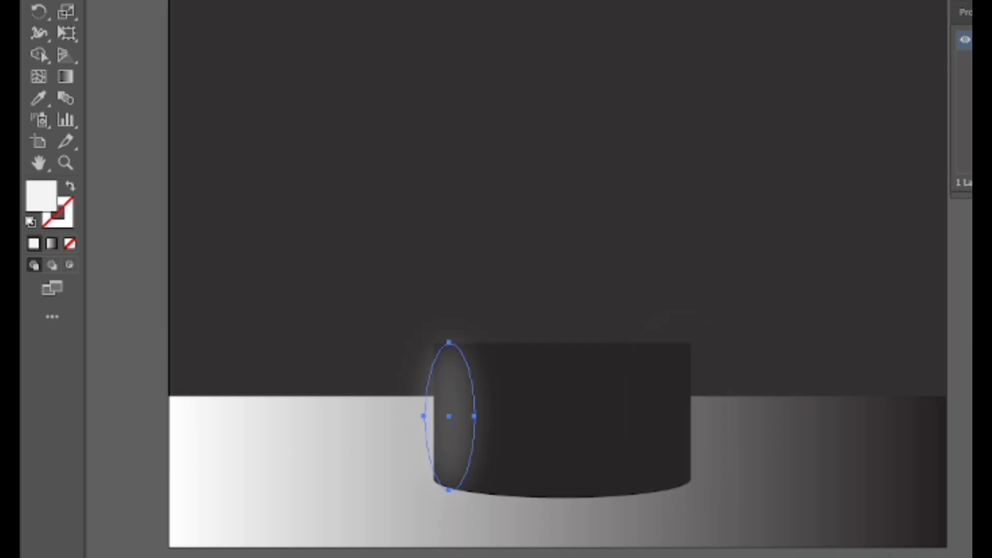
{"action": "key", "text": "ctrl+z"}
{"action": "key", "text": "ctrl+z"}
{"action": "key", "text": "ctrl+z"}
{"action": "key", "text": "ctrl+z"}
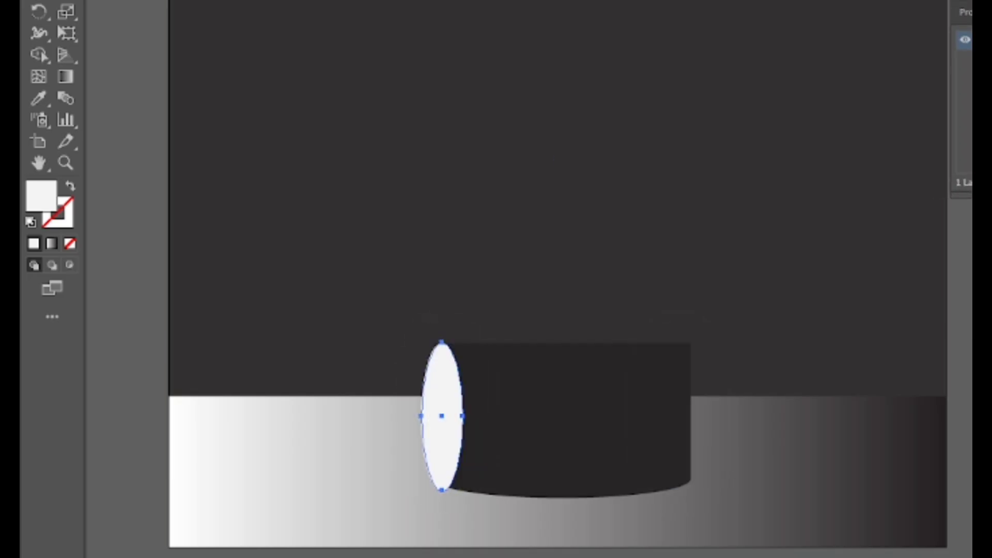
{"action": "key", "text": "ctrl+z"}
{"action": "key", "text": "ctrl+z"}
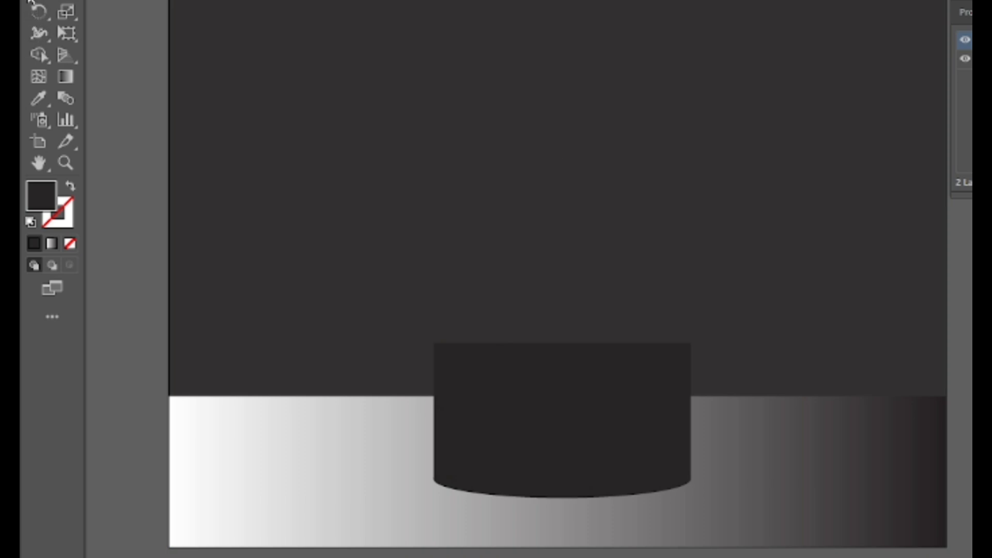
On the second layer, draw a tall narrow ellipse just inside the dark shape's left edge and fill it light grey.
{"action": "left_click_drag", "start_coordinate": [434, 342], "coordinate": [465, 491]}
{"action": "double_click", "coordinate": [38, 191]}
{"action": "left_click", "coordinate": [651, 184]}
{"action": "key", "text": "Return"}
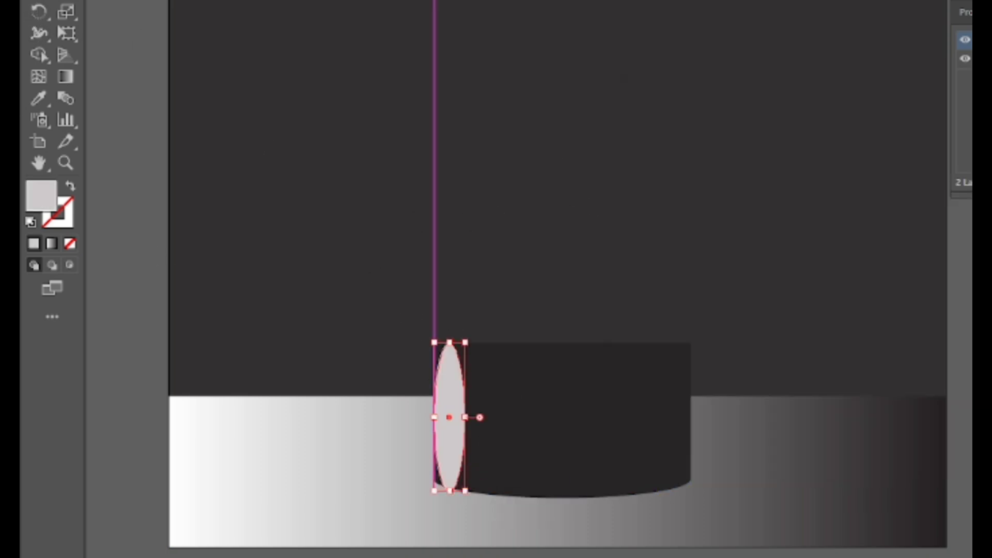
Apply a Gaussian Blur to the light grey ellipse to form a soft highlight.
{"action": "left_click", "coordinate": [294, 1]}
{"action": "mouse_move", "coordinate": [352, 96]}
{"action": "left_click", "coordinate": [550, 101]}
{"action": "left_click_drag", "start_coordinate": [877, 232], "coordinate": [875, 239]}
{"action": "left_click", "coordinate": [872, 279]}
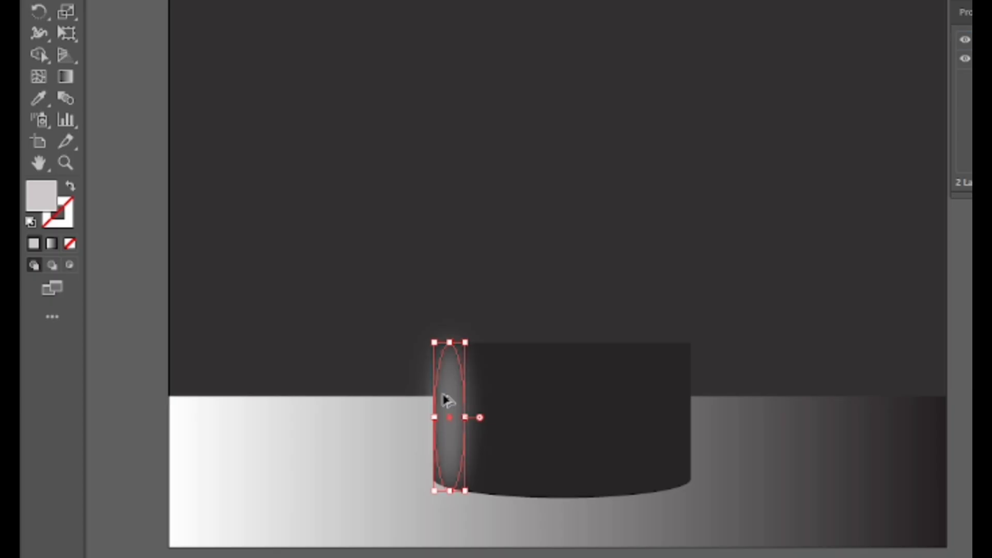
Place a copy of the blurred highlight on the dark shape's right edge and shorten it slightly from its upper end.
{"action": "left_click_drag", "start_coordinate": [445, 399], "coordinate": [680, 393]}
{"action": "key", "text": "ctrl+shift+a"}
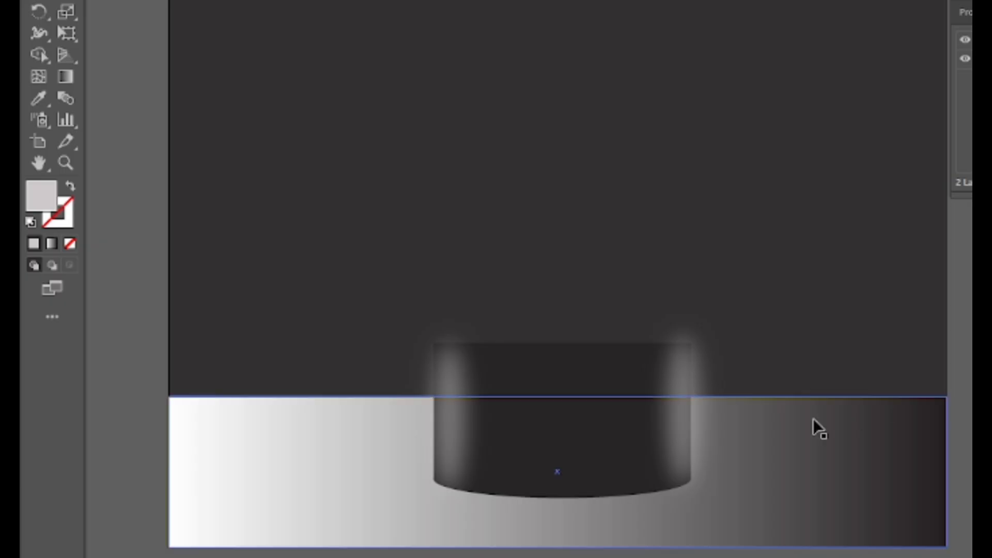
{"action": "left_click", "coordinate": [686, 406]}
{"action": "left_click_drag", "start_coordinate": [685, 331], "coordinate": [687, 339]}
{"action": "key", "text": "ctrl+shift+a"}
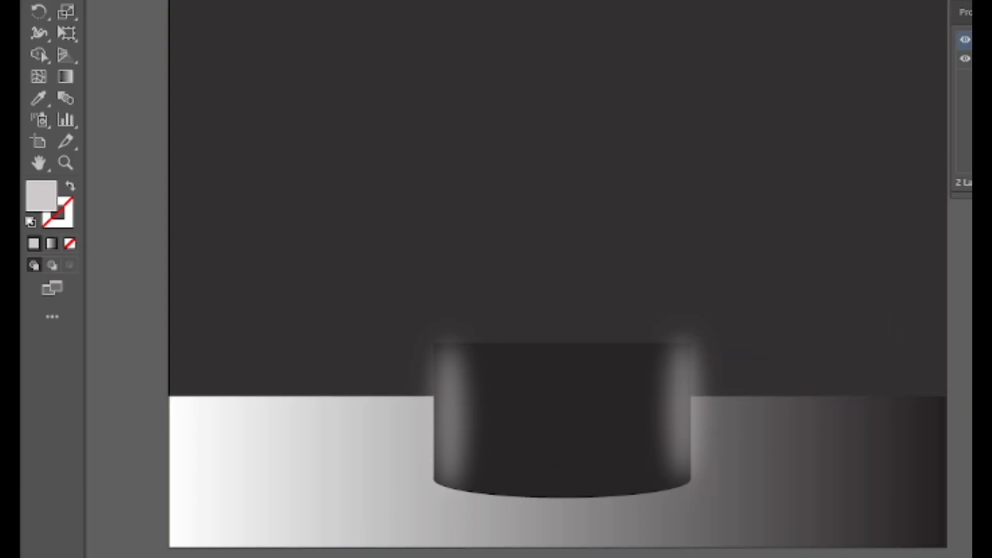
Toggle the visibility of the highlights layer off and on to compare the shape with and without them.
{"action": "left_click", "coordinate": [964, 42]}
{"action": "left_click", "coordinate": [965, 43]}
{"action": "key", "text": "ctrl+z"}
{"action": "key", "text": "ctrl+shift+z"}
{"action": "left_click", "coordinate": [557, 159]}
{"action": "left_click", "coordinate": [292, 2]}
{"action": "mouse_move", "coordinate": [374, 116]}
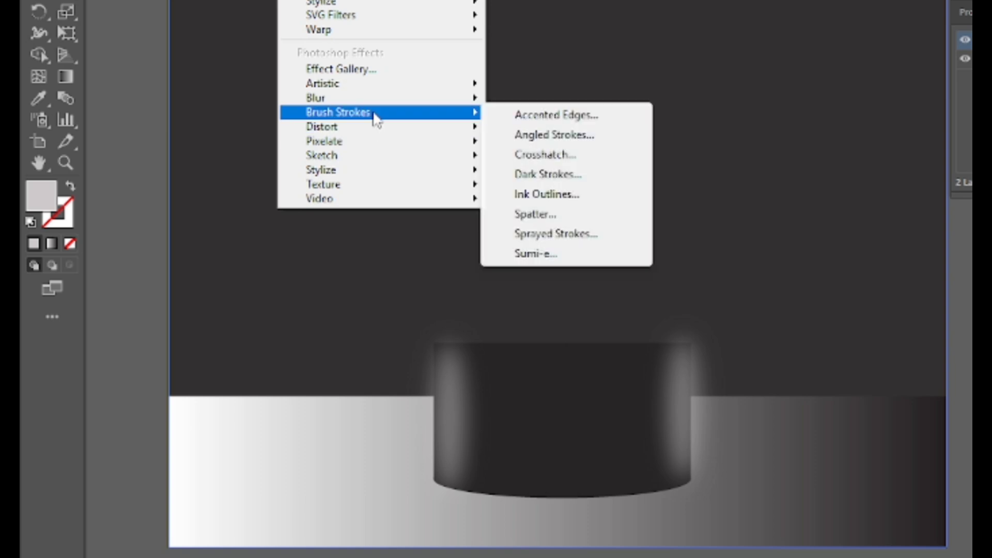
{"action": "left_click", "coordinate": [544, 140]}
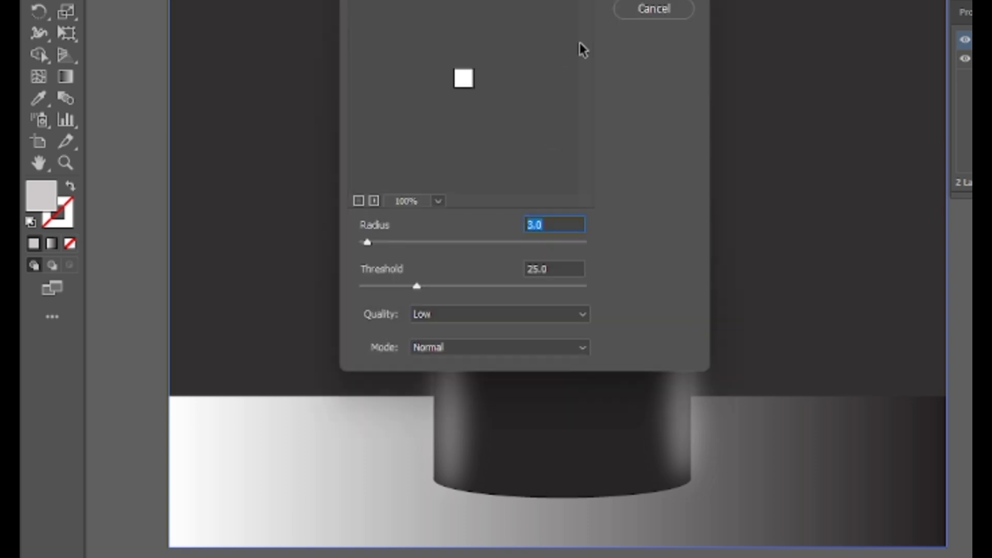
{"action": "left_click", "coordinate": [662, 10]}
Lower the opacity of both blurred side highlights and shorten the right one slightly from its upper end.
{"action": "left_click", "coordinate": [697, 391]}
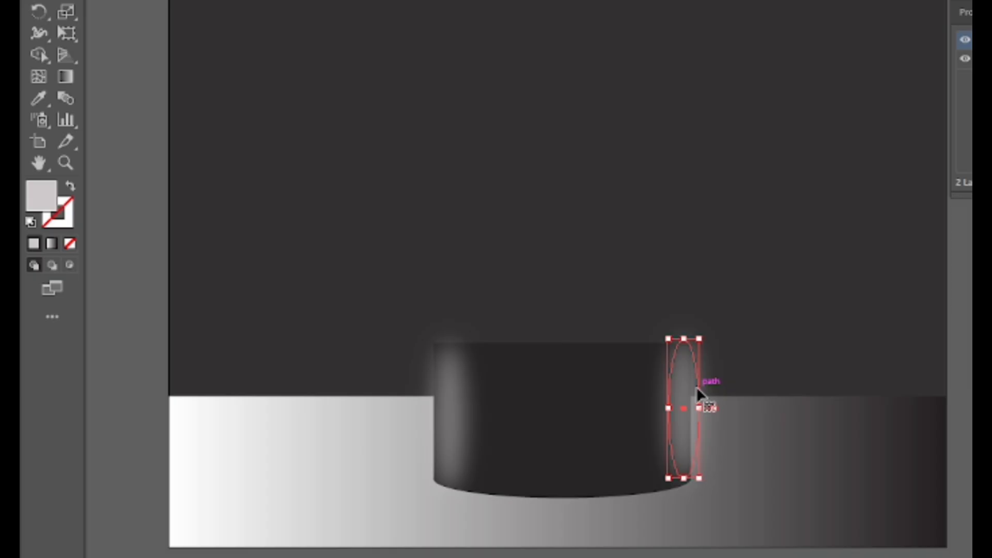
{"action": "left_click", "coordinate": [416, 418]}
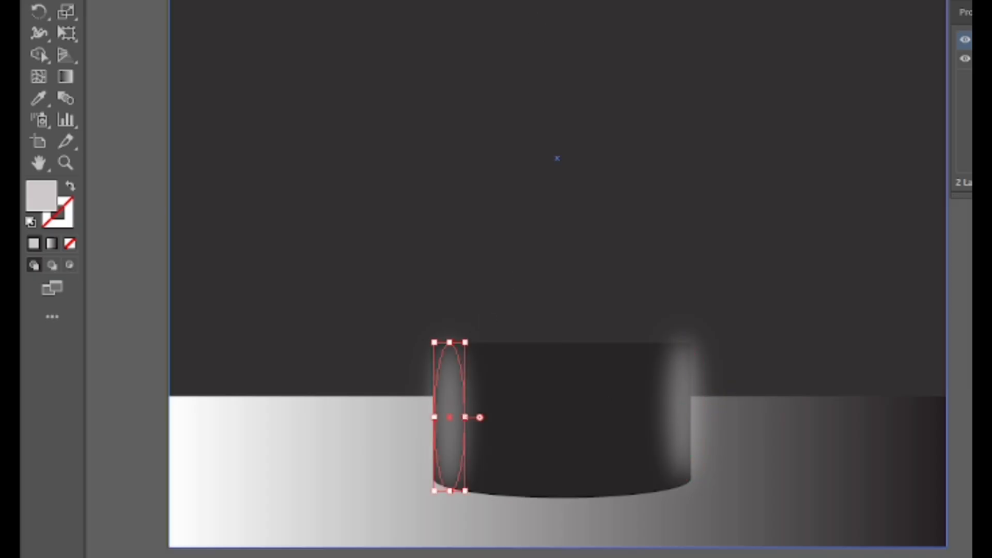
{"action": "left_click", "coordinate": [694, 405]}
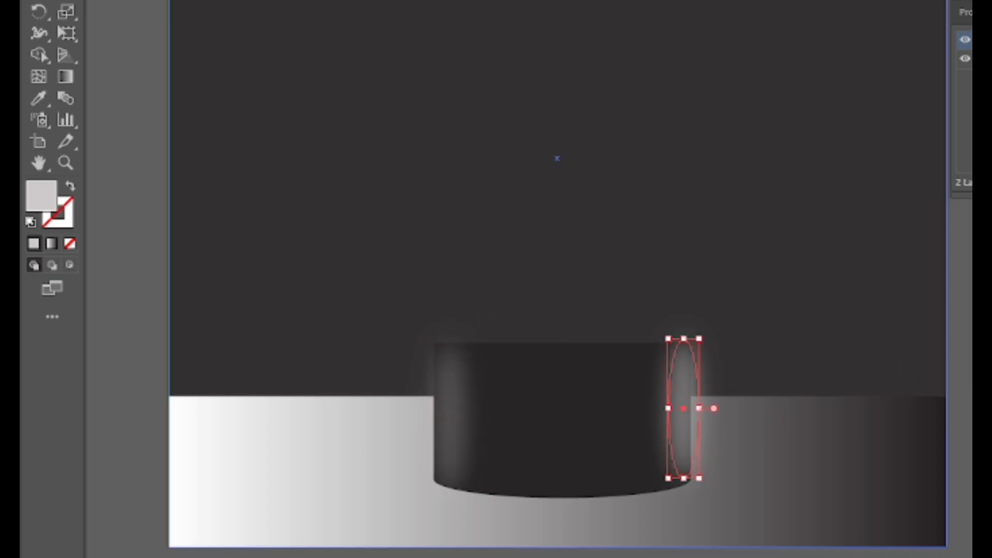
{"action": "key", "text": "ctrl+shift+a"}
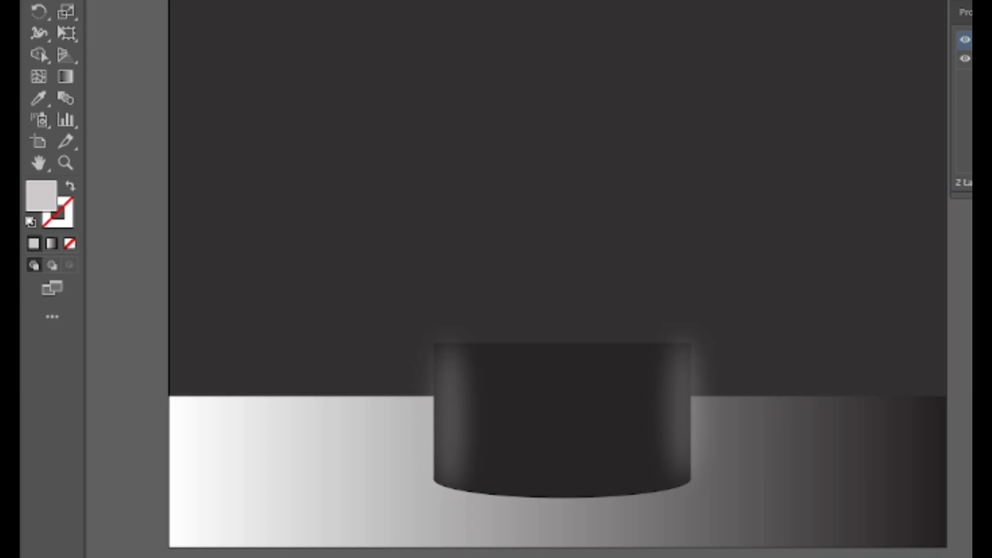
{"action": "left_click", "coordinate": [684, 342]}
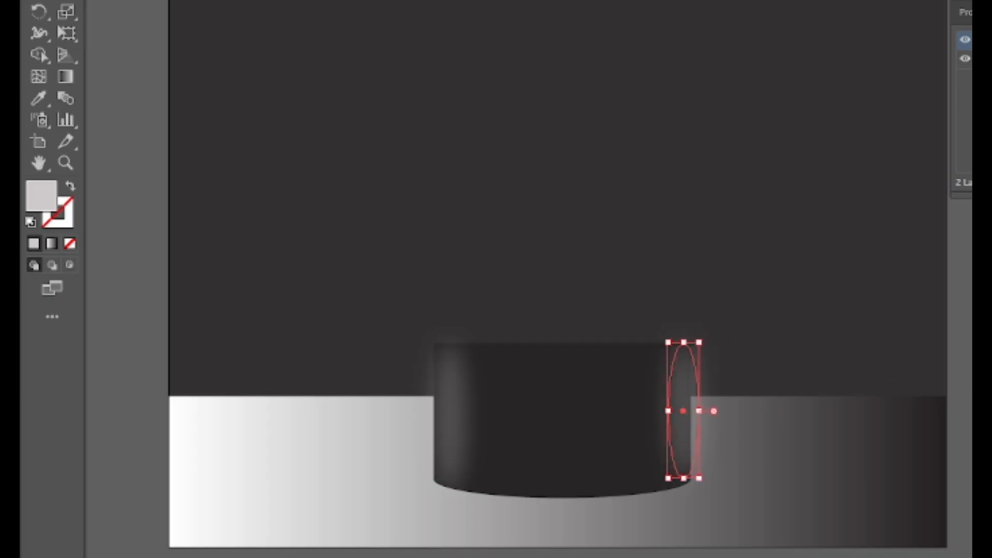
{"action": "key", "text": "ctrl+shift+a"}
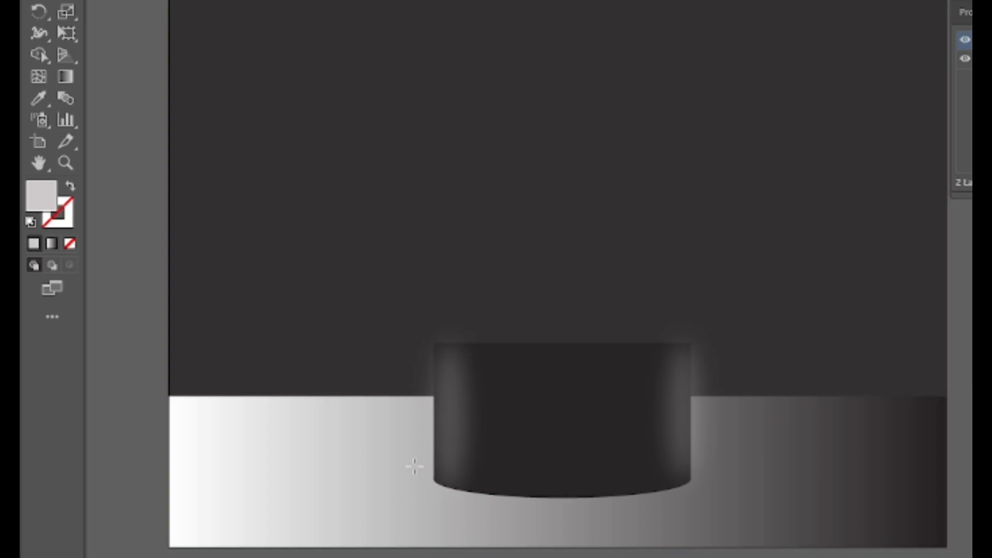
{"action": "left_click_drag", "start_coordinate": [421, 476], "coordinate": [680, 506]}
{"action": "key", "text": "ctrl+z"}
{"action": "left_click", "coordinate": [432, 483]}
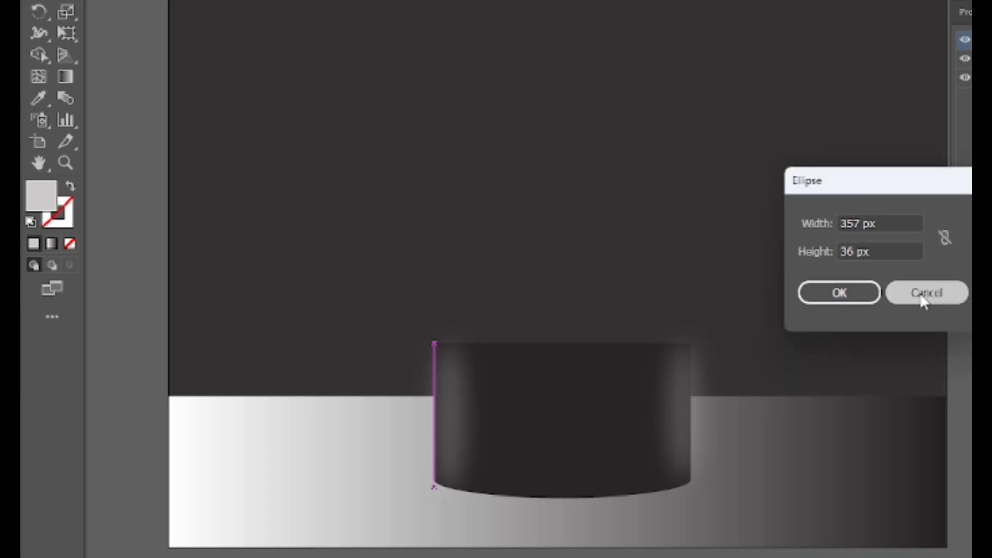
{"action": "left_click", "coordinate": [926, 293]}
On a new layer, draw a wide flat ellipse beneath the cylinder's bottom edge and fill it black.
{"action": "left_click_drag", "start_coordinate": [412, 479], "coordinate": [699, 516]}
{"action": "double_click", "coordinate": [57, 204]}
{"action": "left_click", "coordinate": [713, 368]}
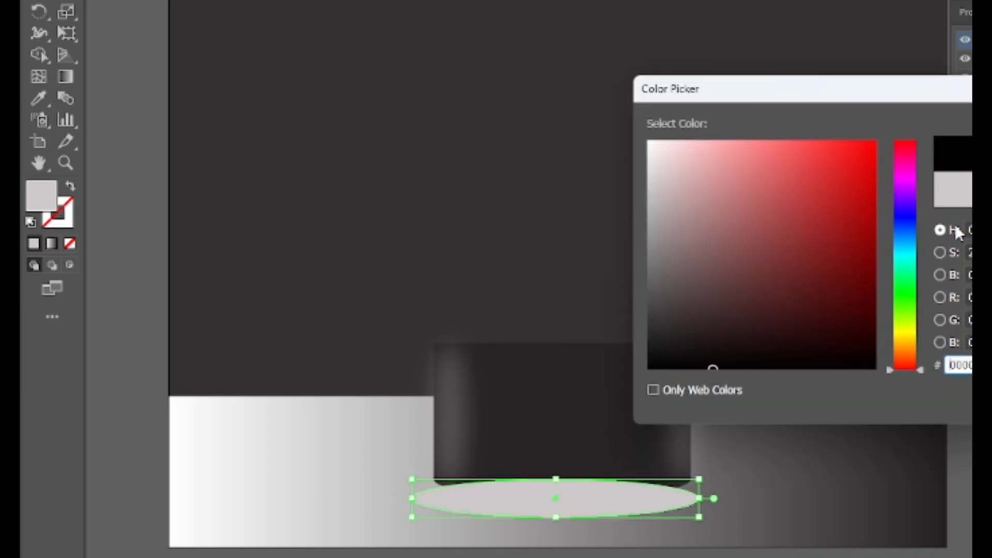
{"action": "left_click", "coordinate": [939, 111]}
{"action": "key", "text": "Return"}
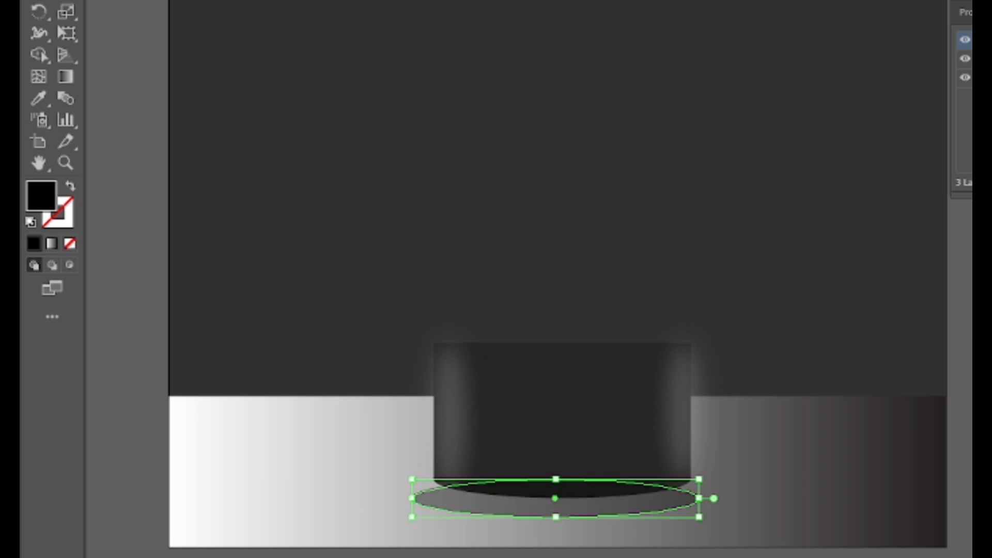
Apply a Gaussian Blur with a radius of about 43 to the black ellipse to form a floor shadow.
{"action": "left_click", "coordinate": [290, 0]}
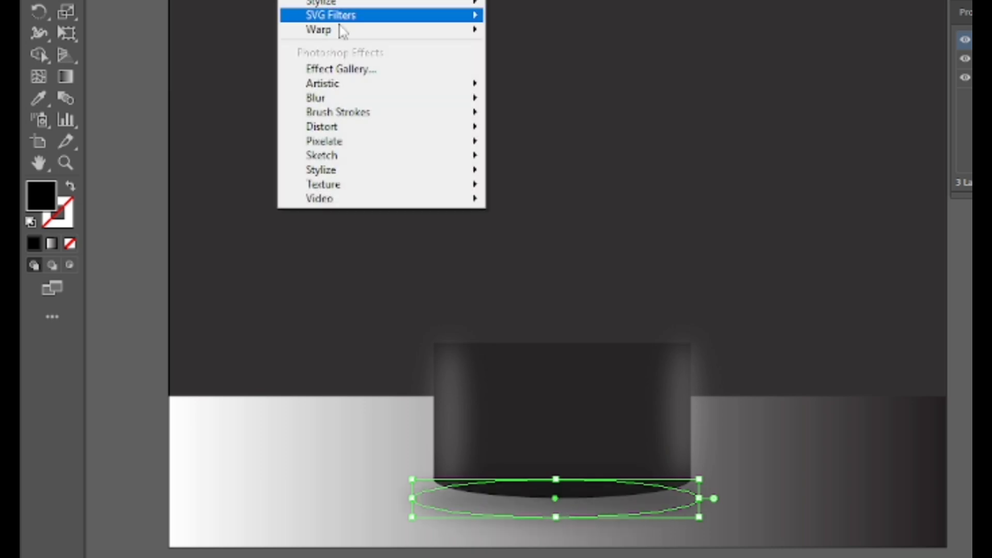
{"action": "mouse_move", "coordinate": [339, 99]}
{"action": "left_click", "coordinate": [548, 98]}
{"action": "mouse_move", "coordinate": [858, 237]}
{"action": "left_mouse_down"}
{"action": "mouse_move", "coordinate": [890, 238]}
{"action": "mouse_move", "coordinate": [863, 243]}
{"action": "left_mouse_up"}
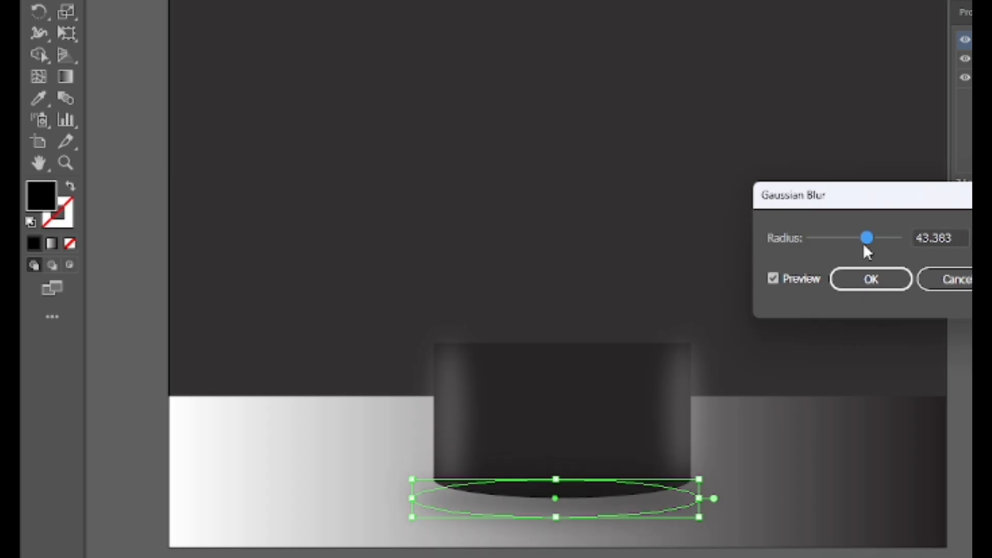
{"action": "left_click", "coordinate": [871, 279]}
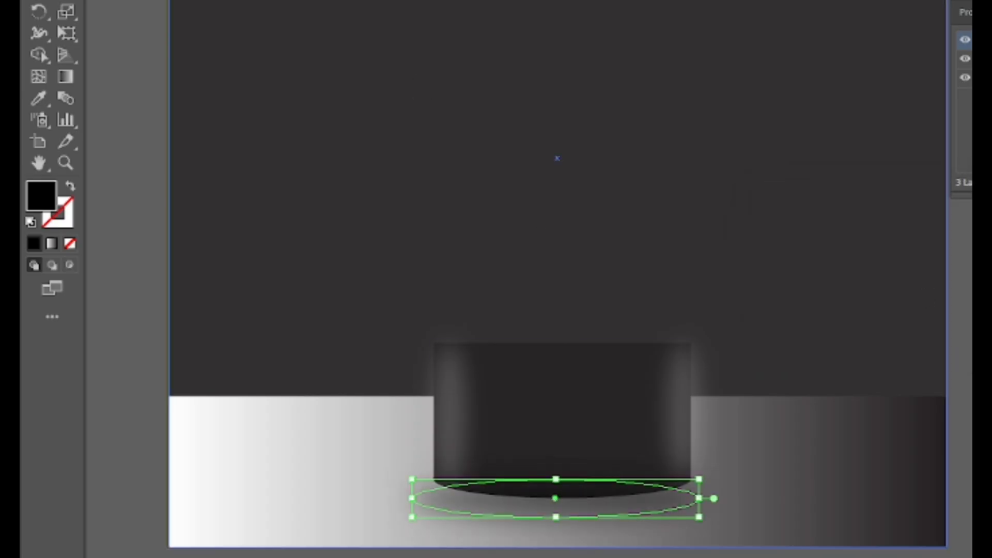
{"action": "key", "text": "ctrl+shift+a"}
Draw a flat ellipse as wide as the cylinder and centre it on the cylinder's upper edge as the top face.
{"action": "key", "text": "l"}
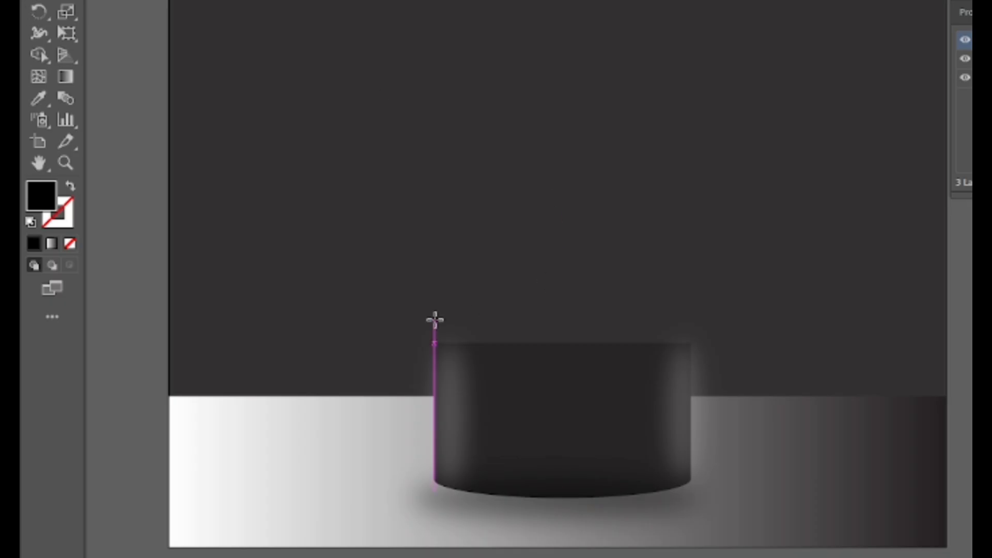
{"action": "left_click_drag", "start_coordinate": [434, 323], "coordinate": [690, 367]}
{"action": "left_click_drag", "start_coordinate": [562, 346], "coordinate": [563, 343]}
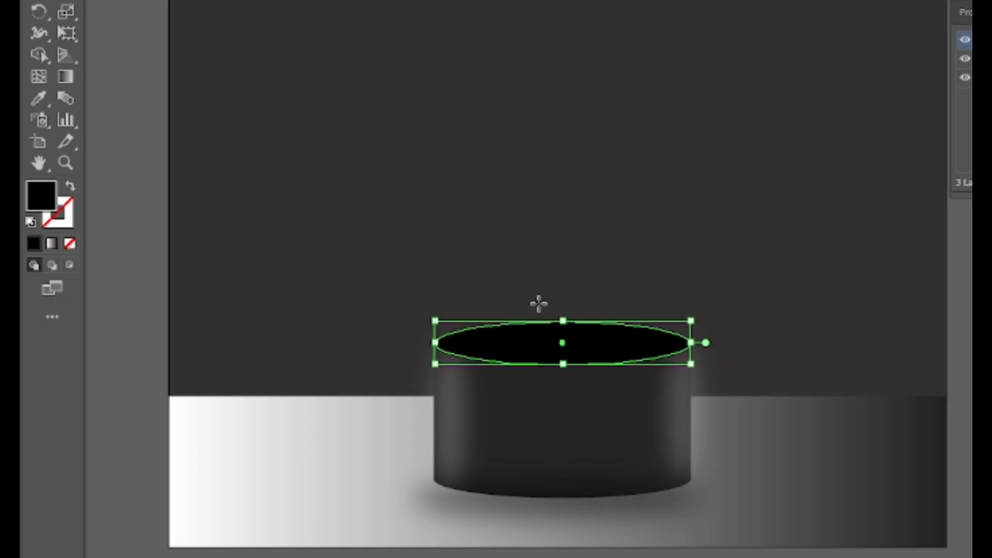
Fill the ellipse on top of the cylinder with a medium grey.
{"action": "double_click", "coordinate": [49, 202]}
{"action": "left_click_drag", "start_coordinate": [650, 151], "coordinate": [656, 251]}
{"action": "key", "text": "Return"}
{"action": "double_click", "coordinate": [42, 203]}
{"action": "key", "text": "Return"}
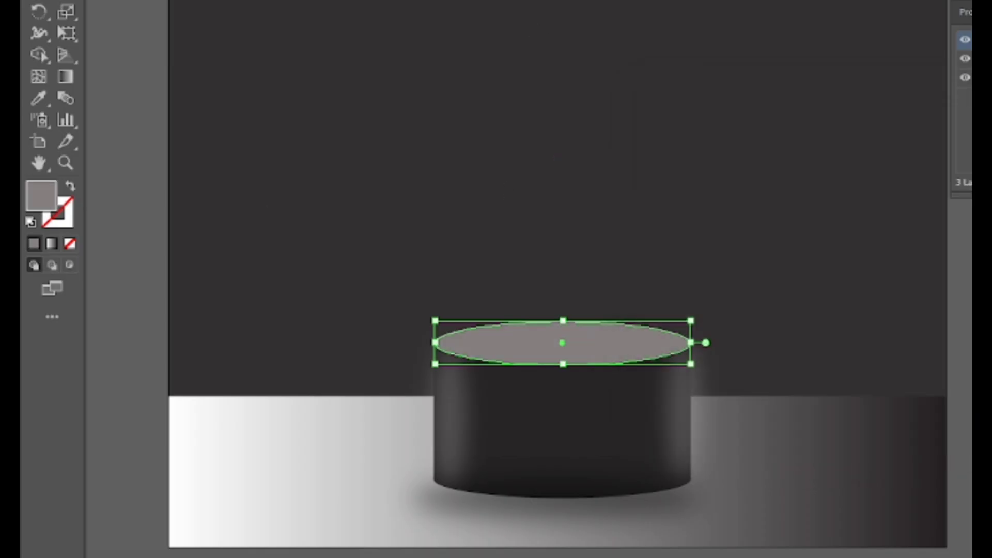
{"action": "key", "text": "ctrl+shift+a"}
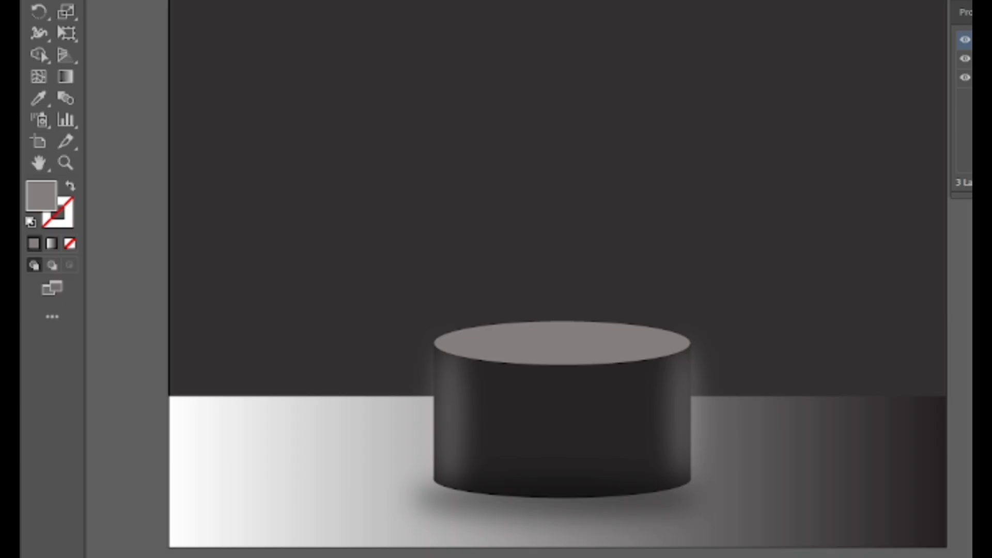
Place a copy of the grey top ellipse on a separate layer behind it and nudge the copy slightly upward.
{"action": "left_click", "coordinate": [588, 331]}
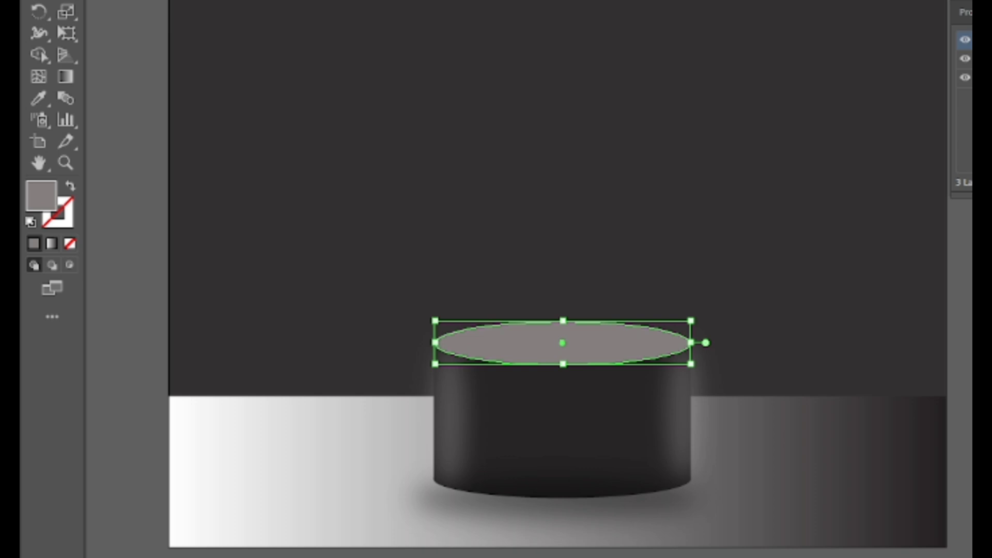
{"action": "key", "text": "Up"}
{"action": "key", "text": "Up"}
{"action": "key", "text": "Up"}
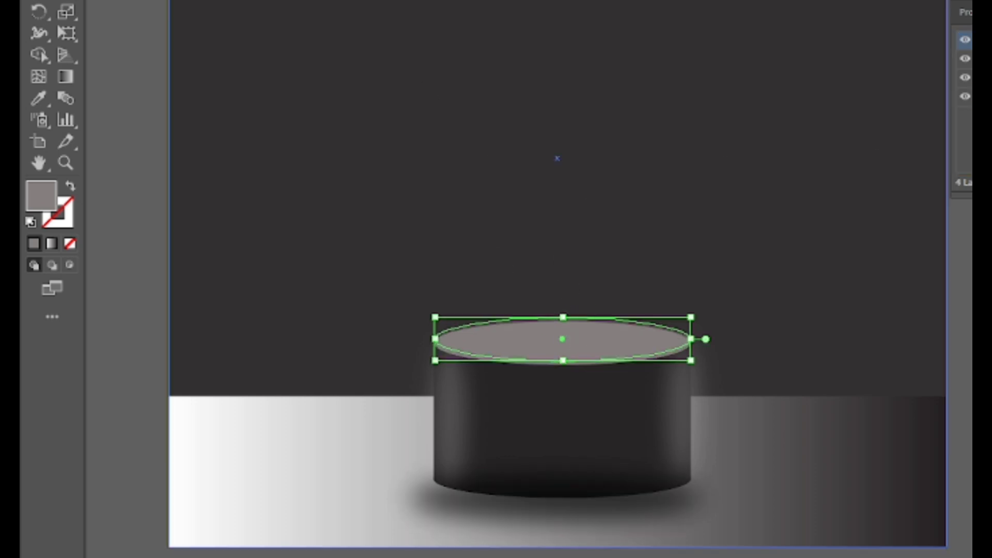
Apply a Gaussian Blur to the raised ellipse copy to create a soft glow around the cylinder's top rim.
{"action": "left_click", "coordinate": [290, 1]}
{"action": "mouse_move", "coordinate": [320, 98]}
{"action": "left_click", "coordinate": [569, 102]}
{"action": "left_click", "coordinate": [870, 279]}
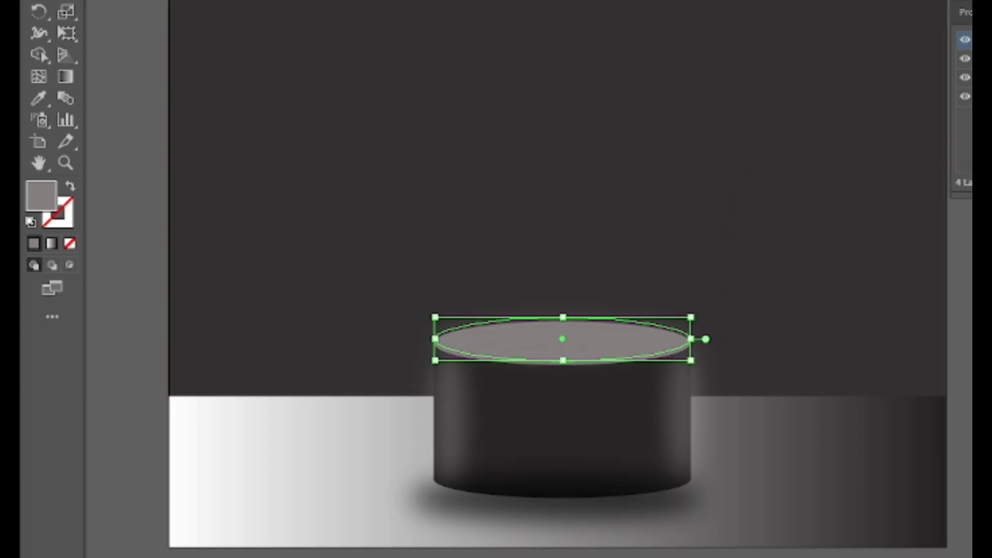
{"action": "key", "text": "ctrl+shift+a"}
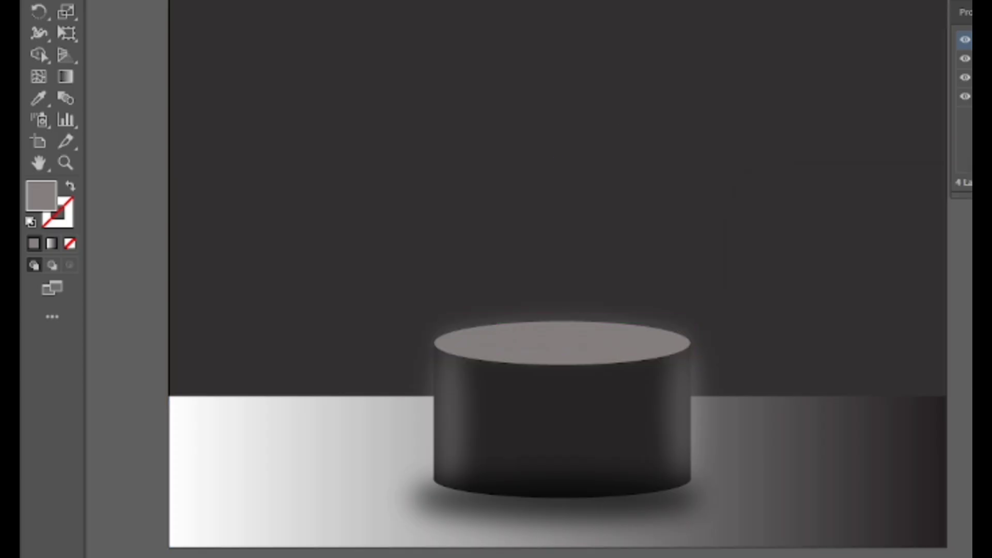
{"action": "mouse_move", "coordinate": [561, 341]}
{"action": "left_mouse_down"}
{"action": "mouse_move", "coordinate": [547, 339]}
{"action": "mouse_move", "coordinate": [601, 354]}
{"action": "left_mouse_up"}
{"action": "key", "text": "ctrl+shift+a"}
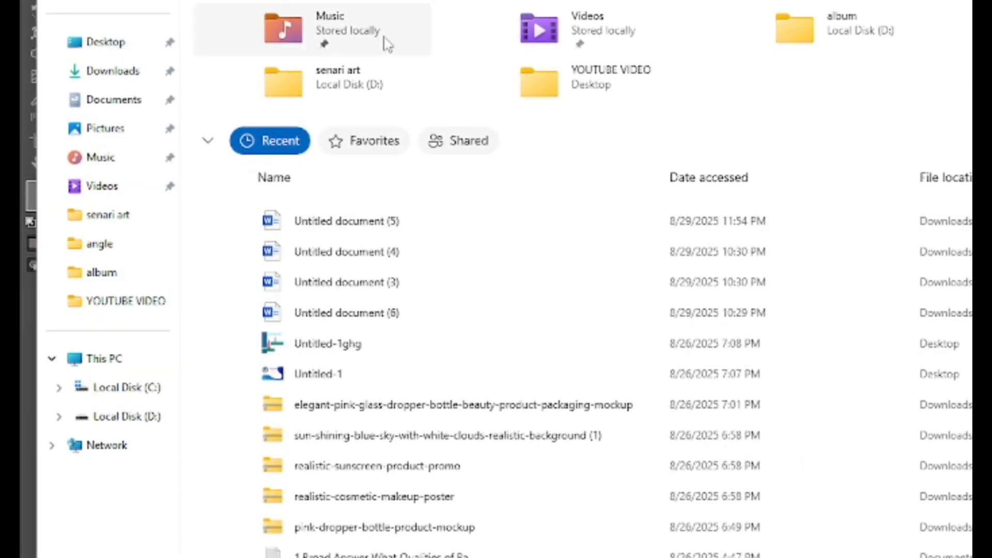
Open the night-cosmetic-serum-face-skin-care artwork from the Downloads folder, keeping the 9-slice scaling option for symbols.
{"action": "left_click", "coordinate": [113, 70]}
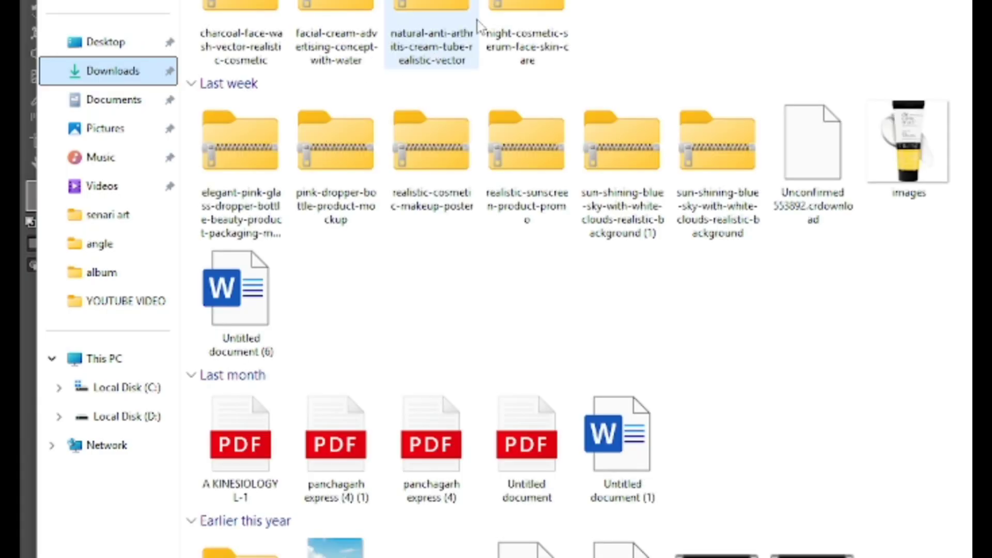
{"action": "double_click", "coordinate": [476, 31]}
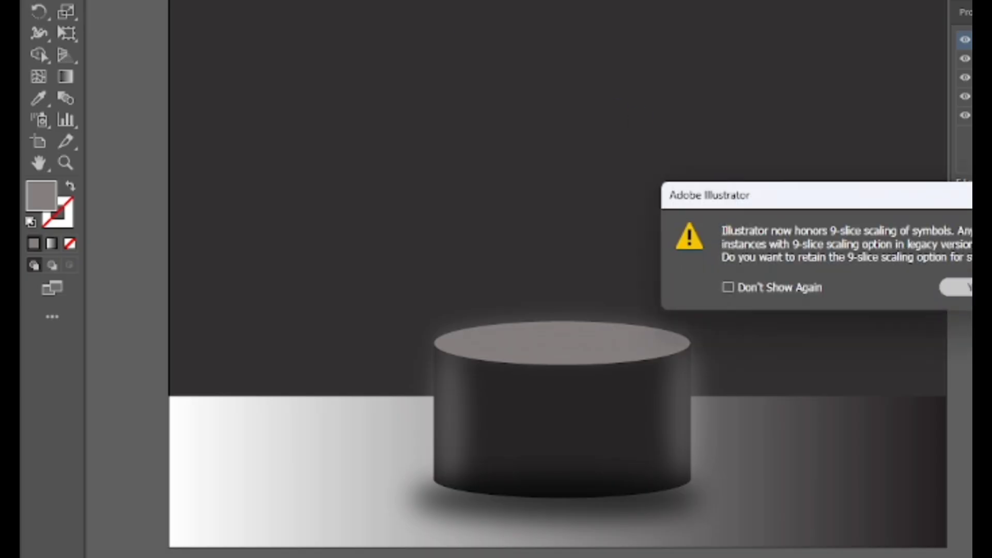
{"action": "left_click", "coordinate": [956, 288]}
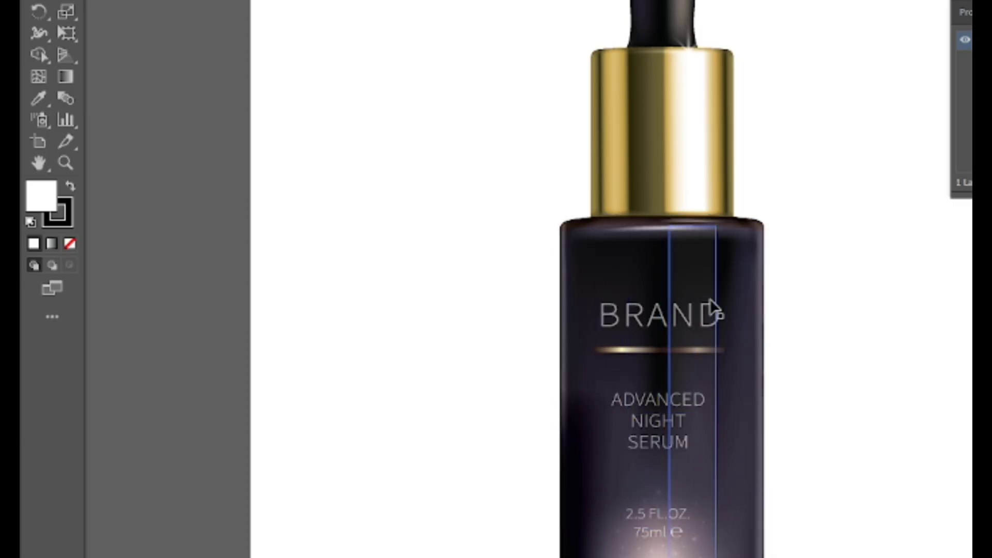
Bring the serum bottle from the opened artwork into the podium scene and stand it on the centre of the grey top.
{"action": "right_click", "coordinate": [723, 292]}
{"action": "left_click", "coordinate": [753, 448]}
{"action": "left_click_drag", "start_coordinate": [716, 262], "coordinate": [593, 242]}
{"action": "left_click", "coordinate": [616, 251]}
{"action": "key", "text": "ctrl+shift+a"}
{"action": "left_click_drag", "start_coordinate": [581, 225], "coordinate": [583, 244]}
{"action": "key", "text": "ctrl+shift+a"}
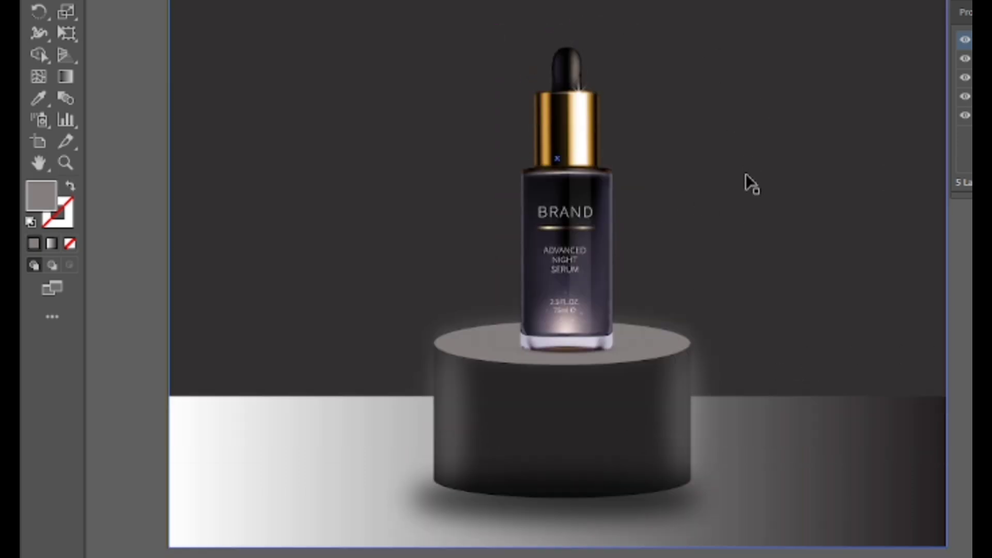
On a new layer, draw a small flat ellipse at the bottle's base, slightly wider than the bottle, and fill it near-black.
{"action": "scroll", "coordinate": [751, 183], "scroll_direction": "up", "scroll_amount": 2}
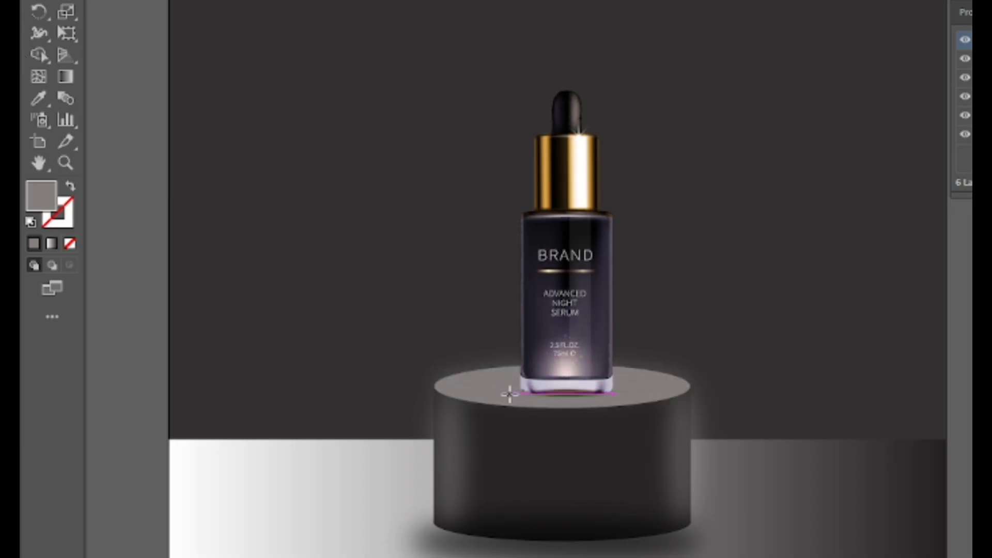
{"action": "left_click_drag", "start_coordinate": [515, 388], "coordinate": [623, 405]}
{"action": "double_click", "coordinate": [55, 199]}
{"action": "left_click_drag", "start_coordinate": [684, 323], "coordinate": [683, 347]}
{"action": "key", "text": "Return"}
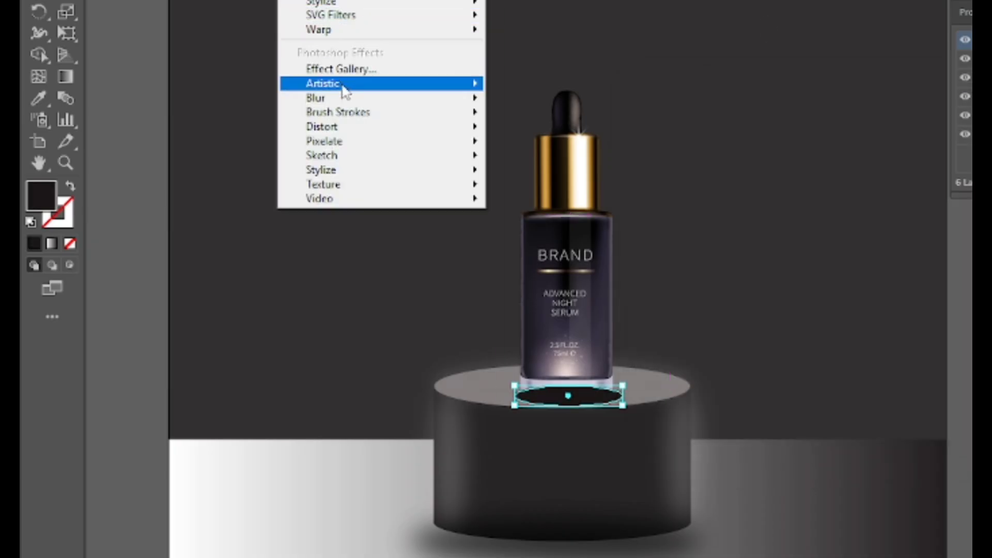
Apply a Gaussian Blur to the ellipse at the bottle's base and move its layer below the bottle's layer.
{"action": "left_click", "coordinate": [548, 98]}
{"action": "left_click", "coordinate": [892, 283]}
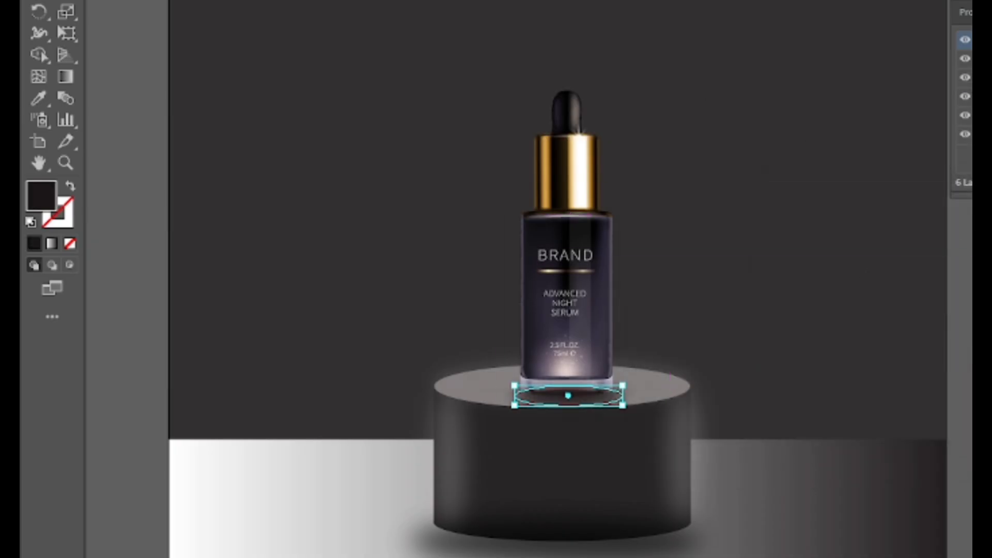
{"action": "left_click_drag", "start_coordinate": [970, 40], "coordinate": [970, 67]}
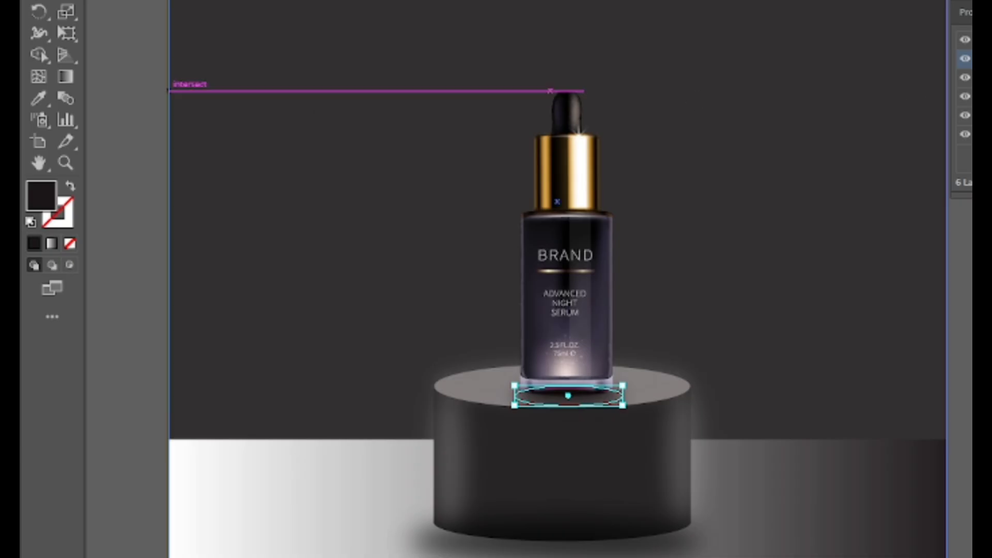
{"action": "left_click", "coordinate": [118, 57]}
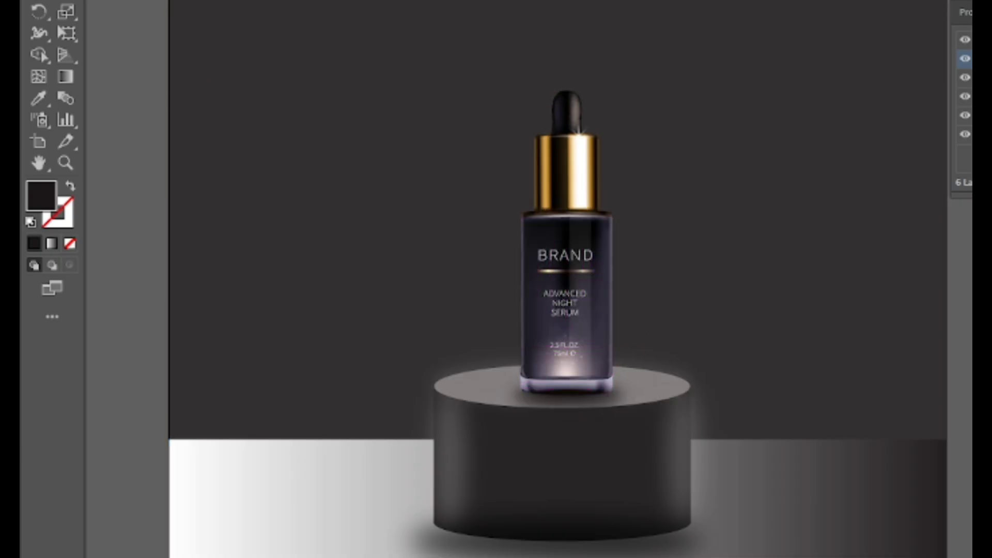
Select the bottle together with its base shadow and nudge both slightly to the left on the podium.
{"action": "left_click", "coordinate": [589, 310]}
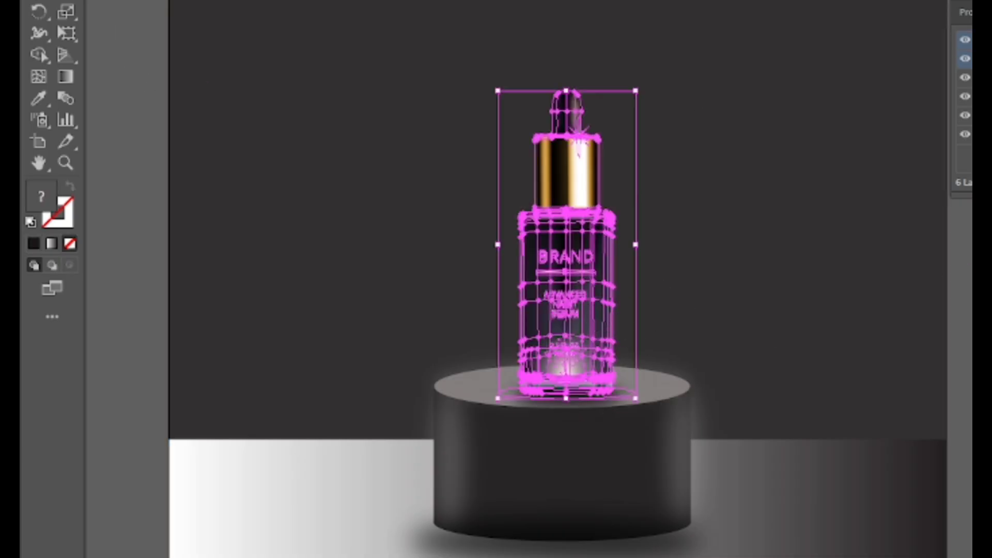
{"action": "key", "text": "Left"}
{"action": "key", "text": "Left"}
{"action": "key", "text": "Left"}
{"action": "key", "text": "Left"}
{"action": "key", "text": "Left"}
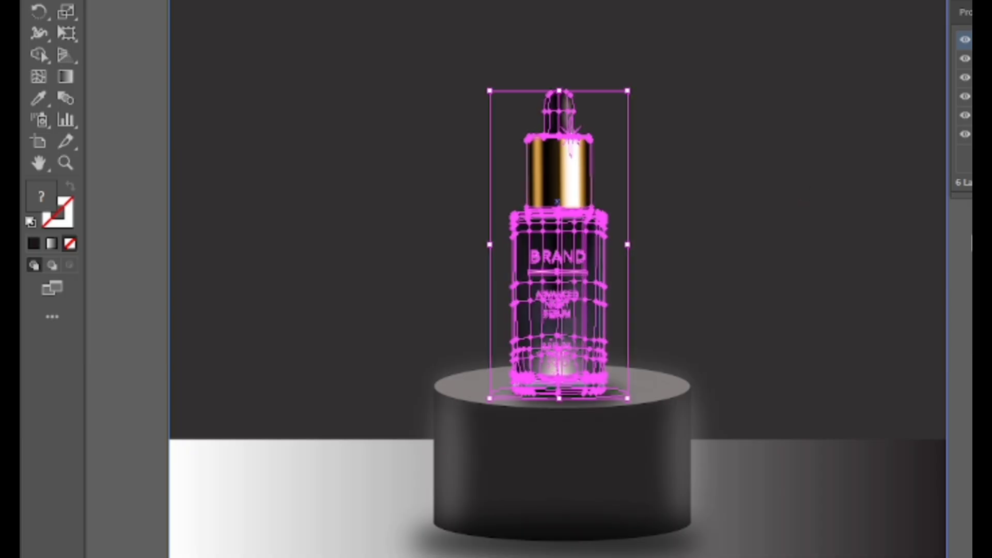
{"action": "left_click", "coordinate": [971, 236]}
Draw a tall near-black rectangle covering the artboard from its left edge to just past the podium's left side.
{"action": "scroll", "coordinate": [823, 278], "scroll_direction": "up", "scroll_amount": 3}
{"action": "scroll", "coordinate": [696, 340], "scroll_direction": "down", "scroll_amount": 2}
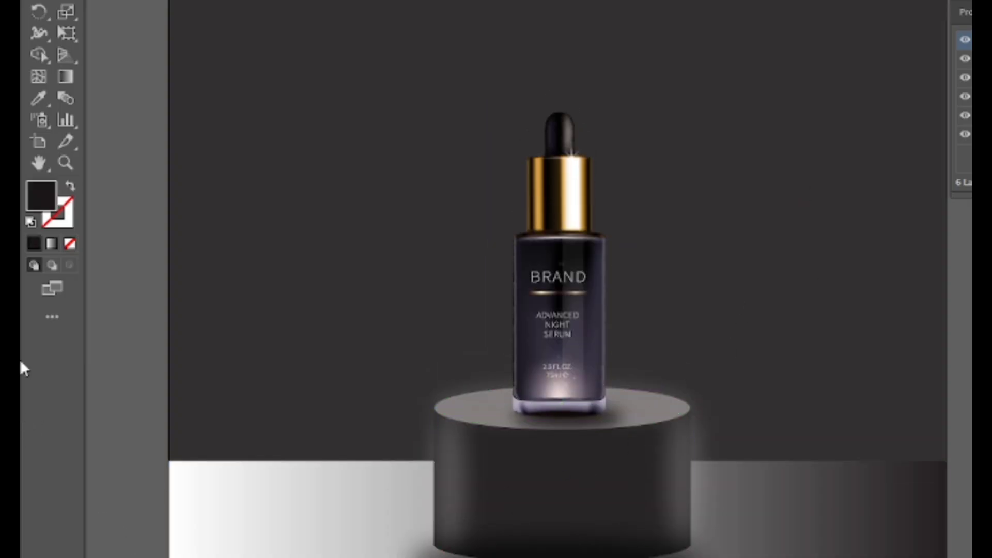
{"action": "key", "text": "m"}
{"action": "scroll", "coordinate": [146, 62], "scroll_direction": "up", "scroll_amount": 4}
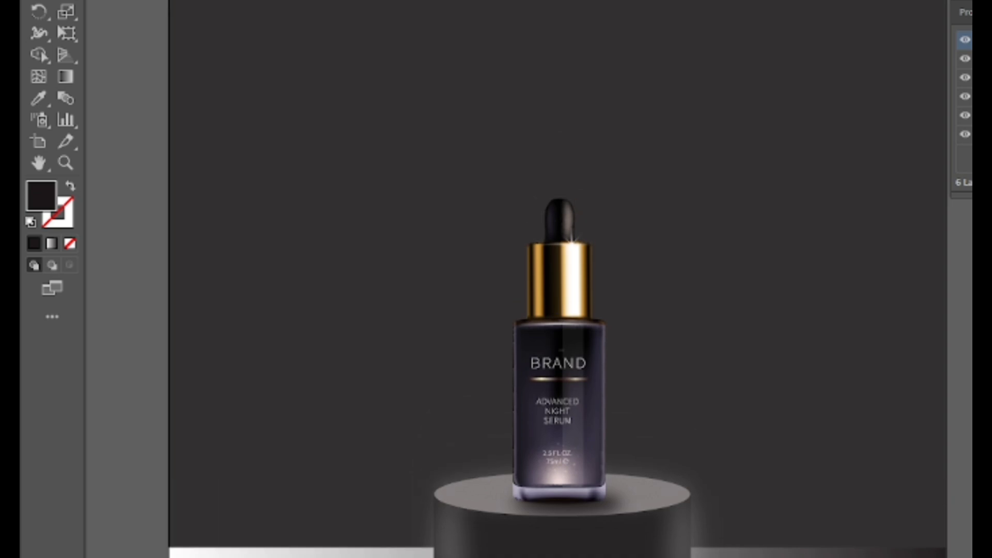
{"action": "mouse_move", "coordinate": [168, 0]}
{"action": "left_mouse_down"}
{"action": "mouse_move", "coordinate": [249, 82]}
{"action": "mouse_move", "coordinate": [412, 557]}
{"action": "mouse_move", "coordinate": [471, 557]}
{"action": "left_mouse_up"}
{"action": "scroll", "coordinate": [558, 279], "scroll_direction": "down", "scroll_amount": 5}
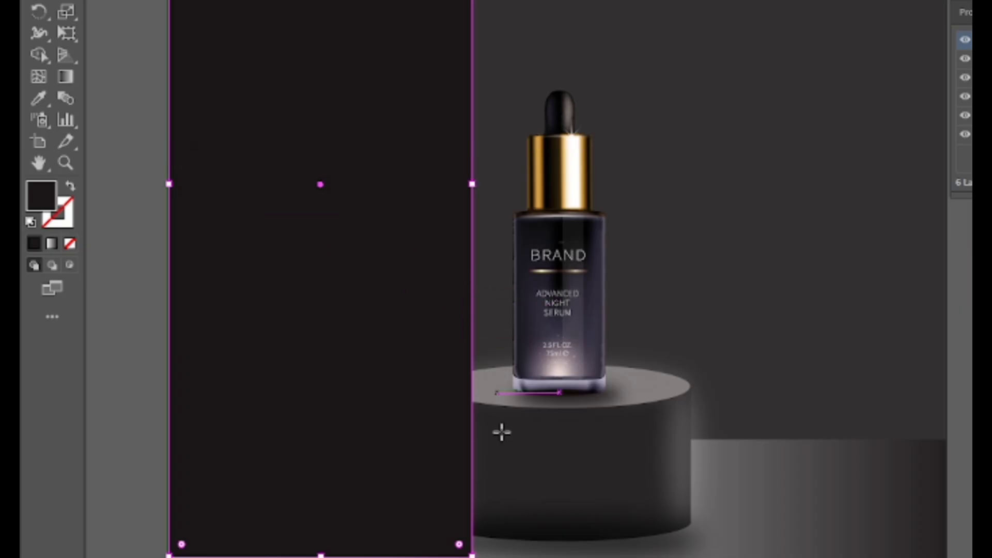
Make a slightly wider copy of the tall near-black rectangle, swap its fill to the stroke and thicken the outline into an unfilled frame.
{"action": "left_click_drag", "start_coordinate": [472, 556], "coordinate": [480, 557]}
{"action": "left_click", "coordinate": [71, 186]}
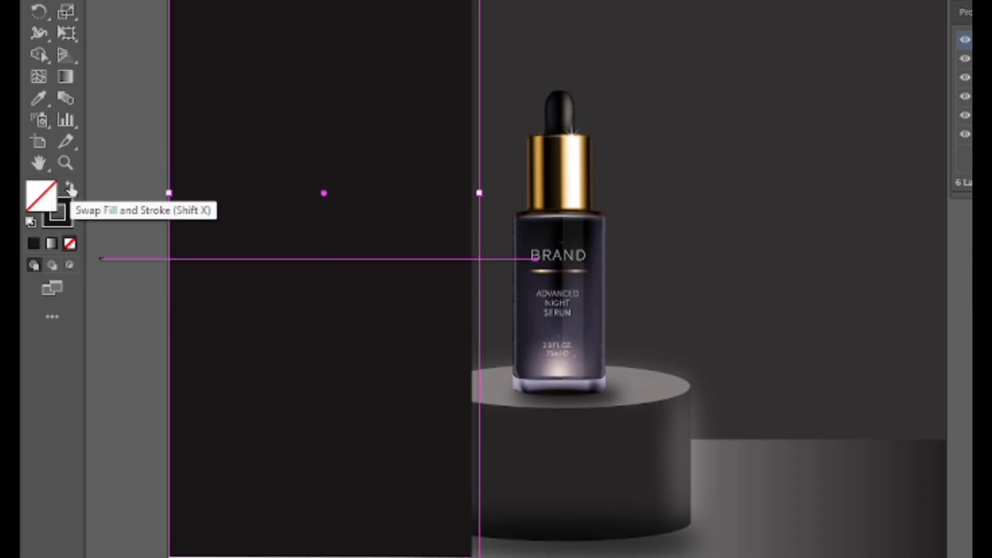
{"action": "key", "text": "p"}
{"action": "key", "text": "m"}
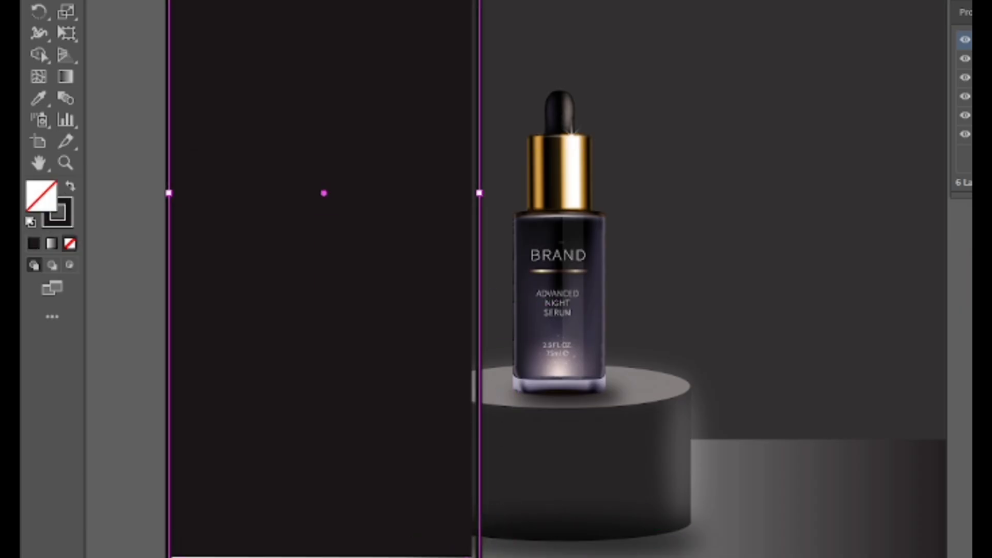
{"action": "left_click", "coordinate": [300, 16]}
{"action": "left_click", "coordinate": [934, 301]}
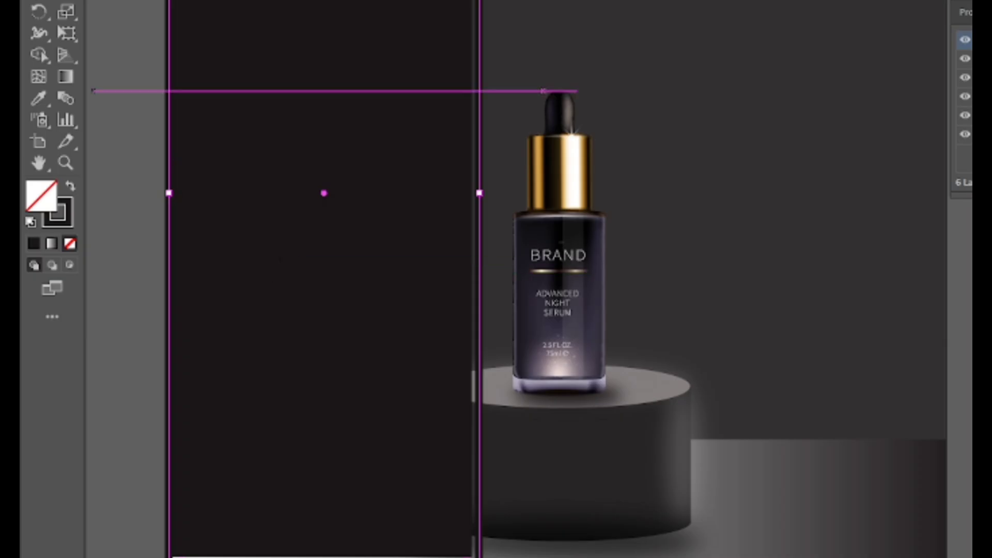
Fill the original tall rectangle inside the left frame with a very light grey.
{"action": "key", "text": "v"}
{"action": "left_click", "coordinate": [408, 133]}
{"action": "double_click", "coordinate": [41, 195]}
{"action": "left_click_drag", "start_coordinate": [662, 203], "coordinate": [650, 168]}
{"action": "key", "text": "Return"}
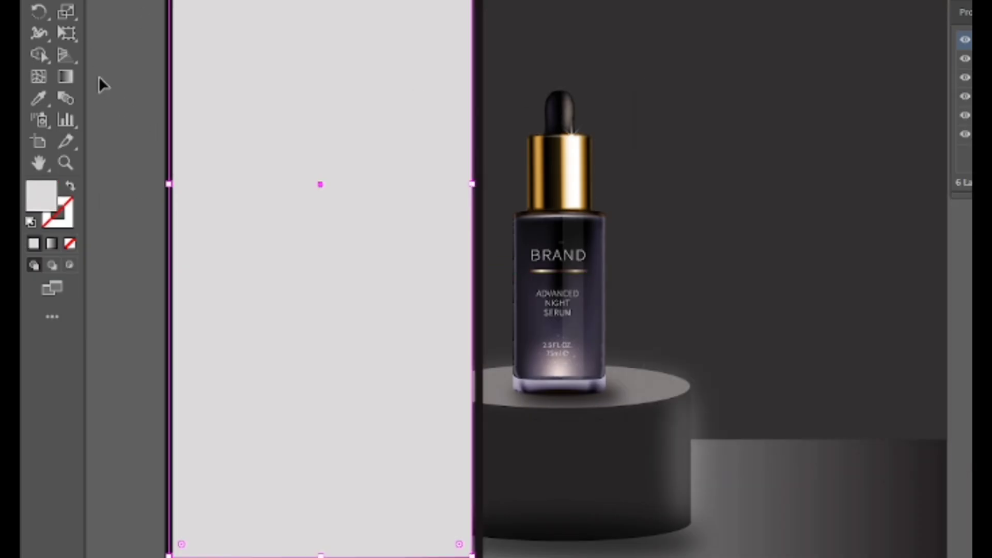
Lower the opacity of the light grey rectangle to make it a semi-transparent glass panel over the podium's left side.
{"action": "key", "text": "ctrl+shift+bracketleft"}
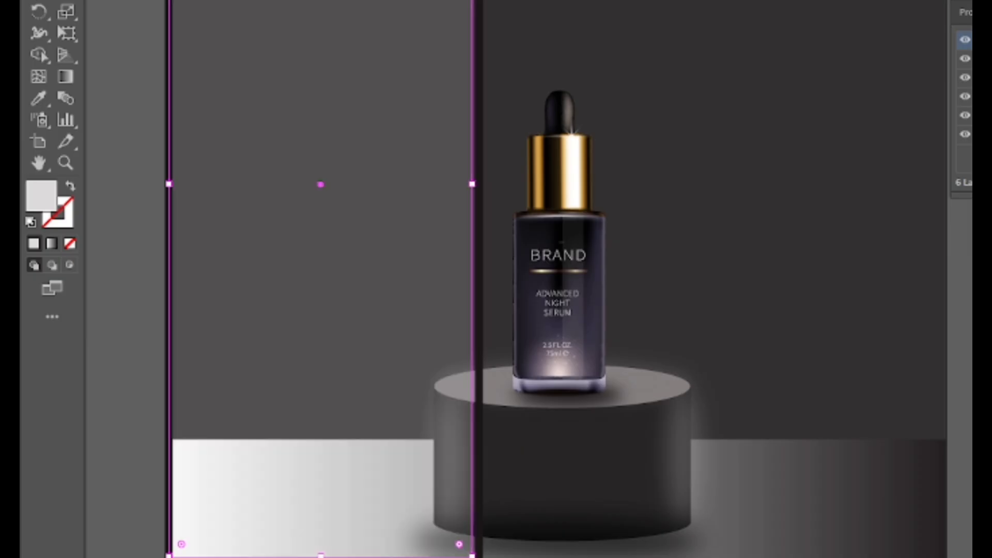
{"action": "key", "text": "ctrl+bracketright"}
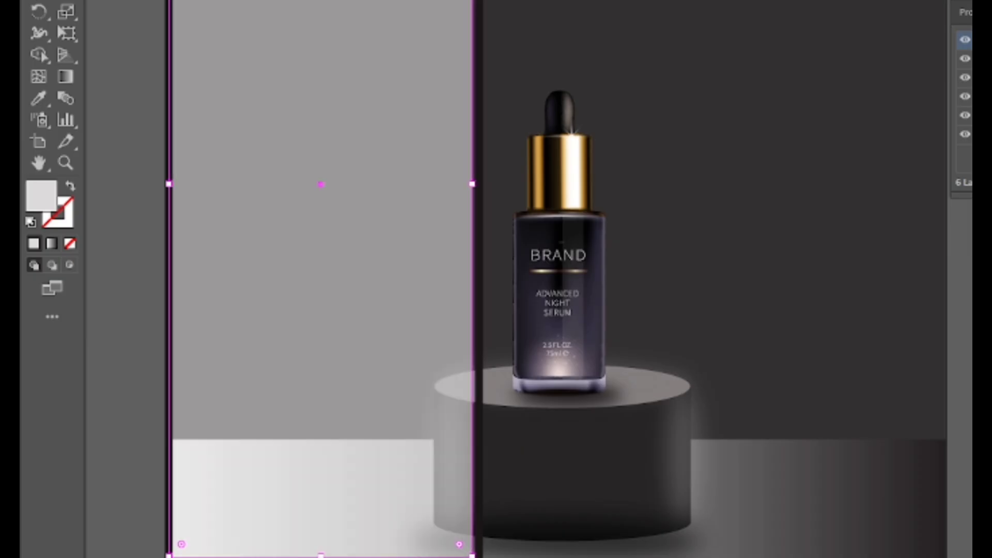
{"action": "key", "text": "Return"}
{"action": "key", "text": "ctrl+shift+a"}
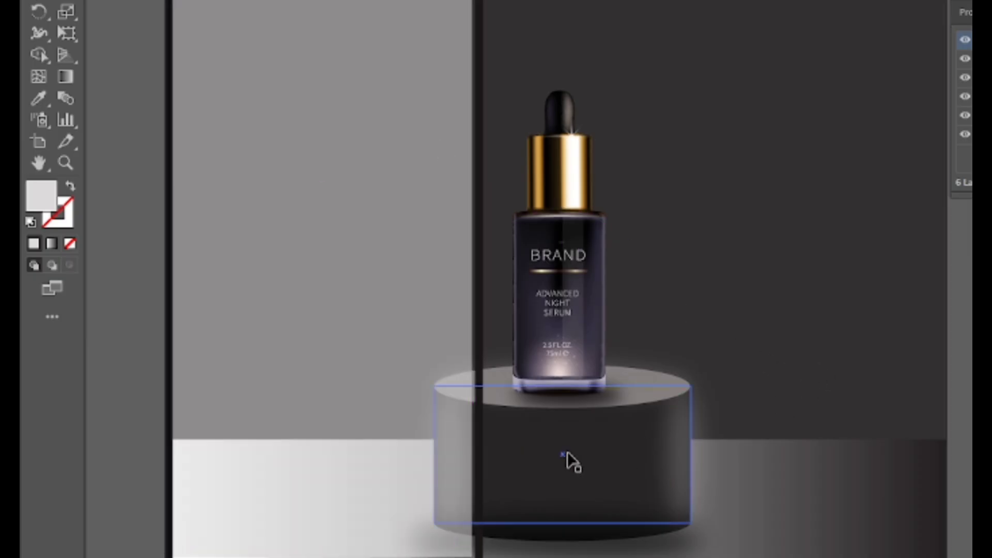
Widen the left glass panel to meet the frame's right edge and shift the frame slightly to the right.
{"action": "left_click", "coordinate": [448, 505]}
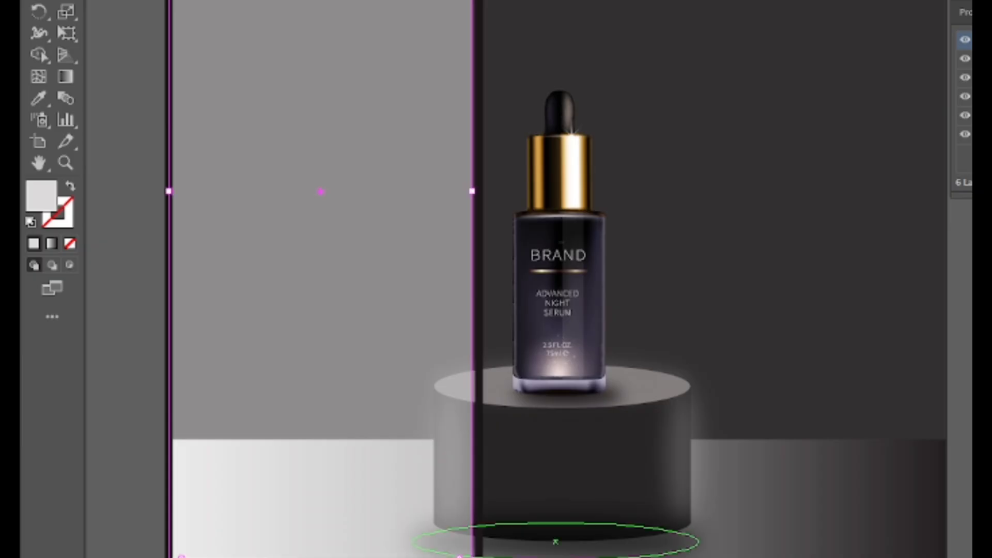
{"action": "key", "text": "ctrl+shift+a"}
{"action": "scroll", "coordinate": [474, 186], "scroll_direction": "up", "scroll_amount": 1}
{"action": "left_click", "coordinate": [473, 186]}
{"action": "left_click_drag", "start_coordinate": [472, 212], "coordinate": [477, 212]}
{"action": "key", "text": "ctrl+shift+a"}
{"action": "left_click", "coordinate": [165, 220]}
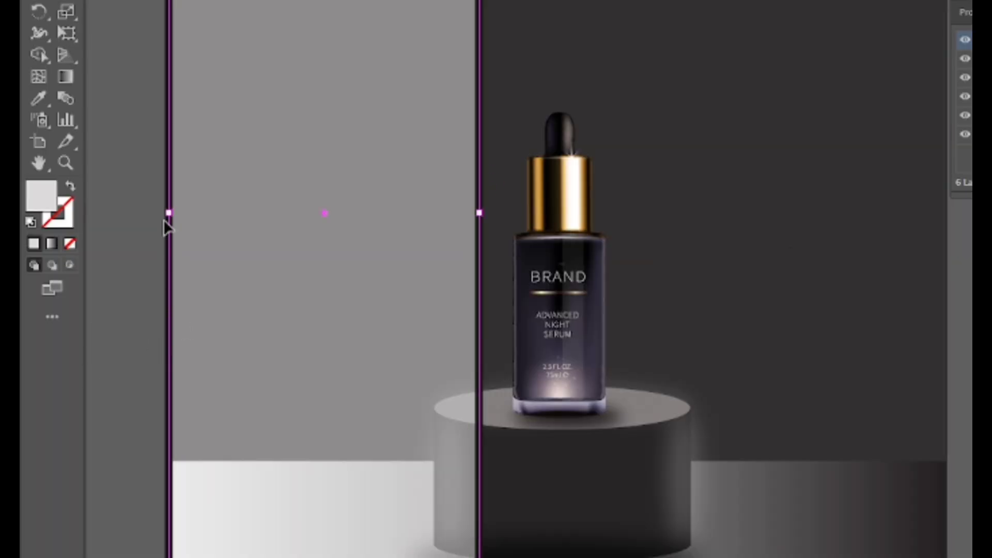
{"action": "left_click_drag", "start_coordinate": [169, 211], "coordinate": [171, 213]}
{"action": "key", "text": "ctrl+shift+a"}
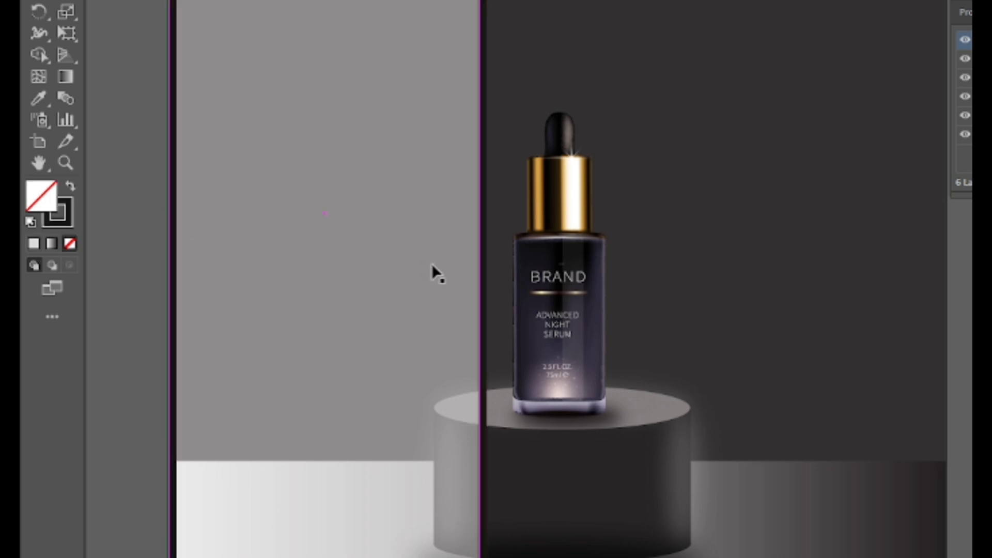
Lower the left glass panel's opacity further for a darker, more transparent look.
{"action": "scroll", "coordinate": [805, 219], "scroll_direction": "up", "scroll_amount": 1}
{"action": "scroll", "coordinate": [805, 219], "scroll_direction": "up", "scroll_amount": 3}
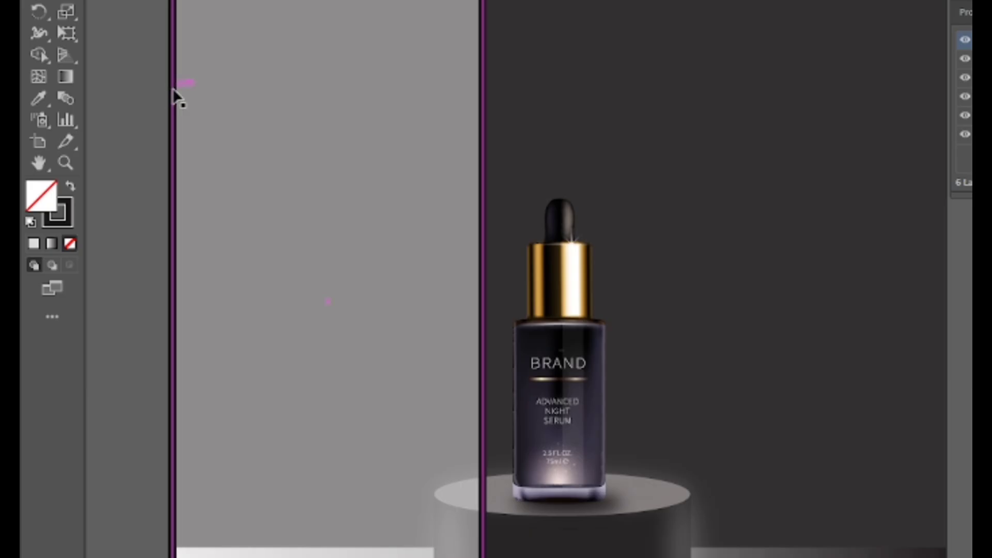
{"action": "left_click", "coordinate": [229, 444]}
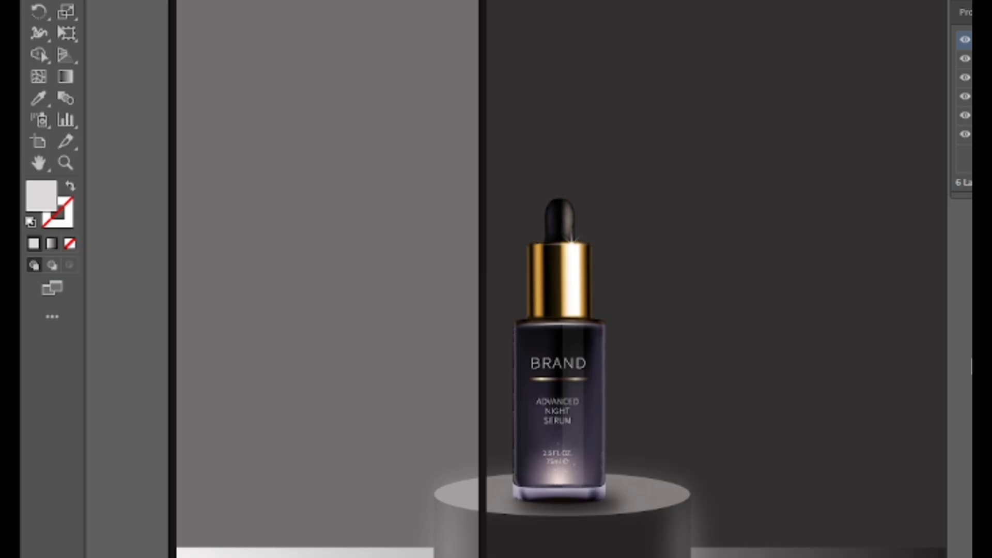
Duplicate the gradient floor slightly upward and blur the copy to create a soft glow along the floor's back edge.
{"action": "left_click", "coordinate": [787, 549]}
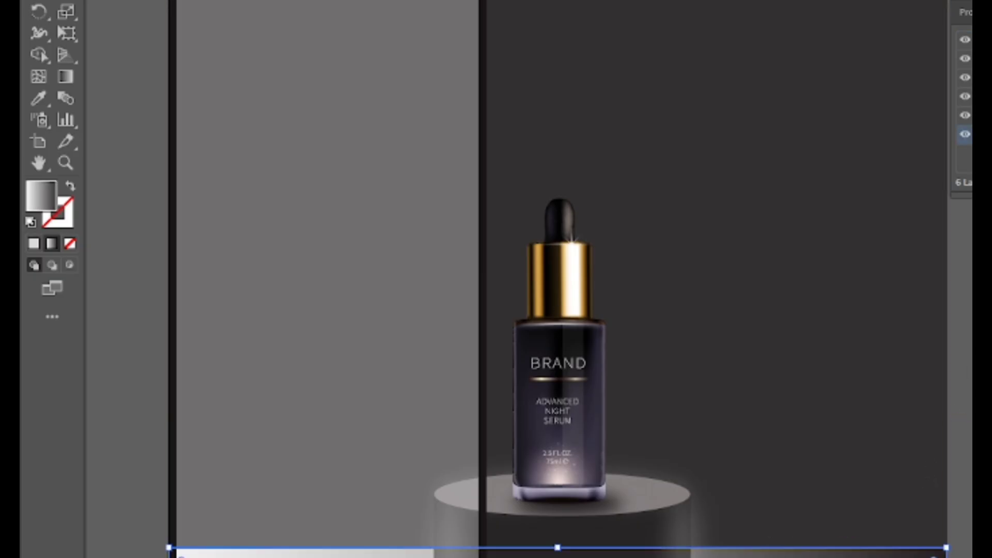
{"action": "left_click_drag", "start_coordinate": [767, 539], "coordinate": [770, 527]}
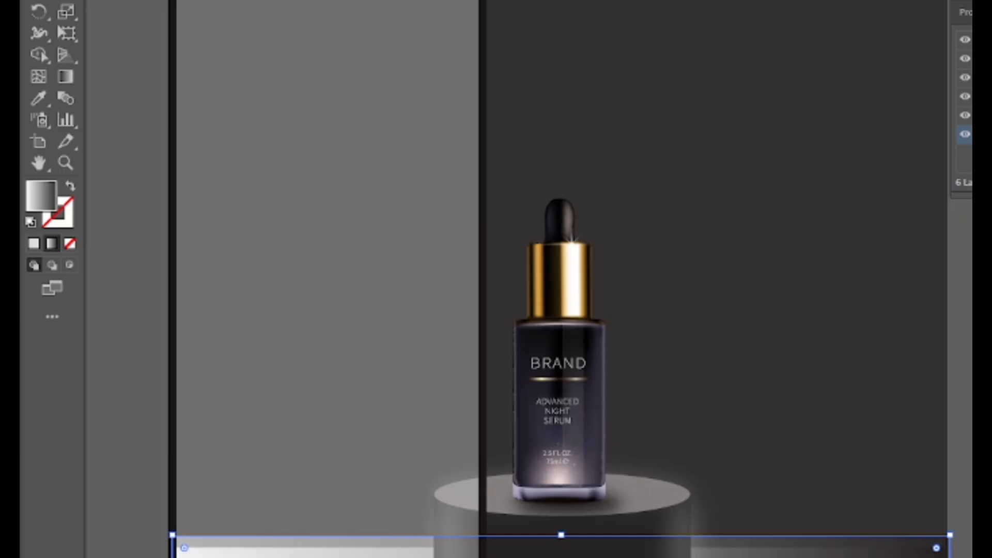
{"action": "left_click", "coordinate": [290, 0]}
{"action": "left_click", "coordinate": [521, 100]}
{"action": "left_click", "coordinate": [858, 280]}
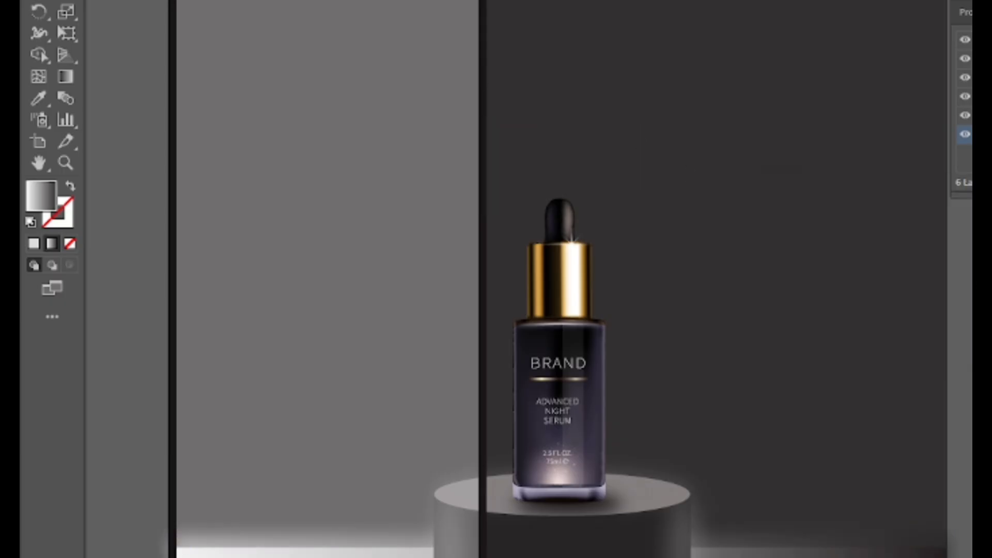
{"action": "scroll", "coordinate": [969, 351], "scroll_direction": "down", "scroll_amount": 3}
{"action": "scroll", "coordinate": [809, 257], "scroll_direction": "up", "scroll_amount": 3}
{"action": "mouse_move", "coordinate": [706, 0]}
{"action": "left_mouse_down"}
{"action": "mouse_move", "coordinate": [844, 217]}
{"action": "mouse_move", "coordinate": [951, 501]}
{"action": "left_mouse_up"}
{"action": "key", "text": "ctrl+z"}
On a new layer, draw a tall rectangle reaching from the podium's right part to the artboard's right edge, ending near the floor's back edge.
{"action": "left_click", "coordinate": [970, 39]}
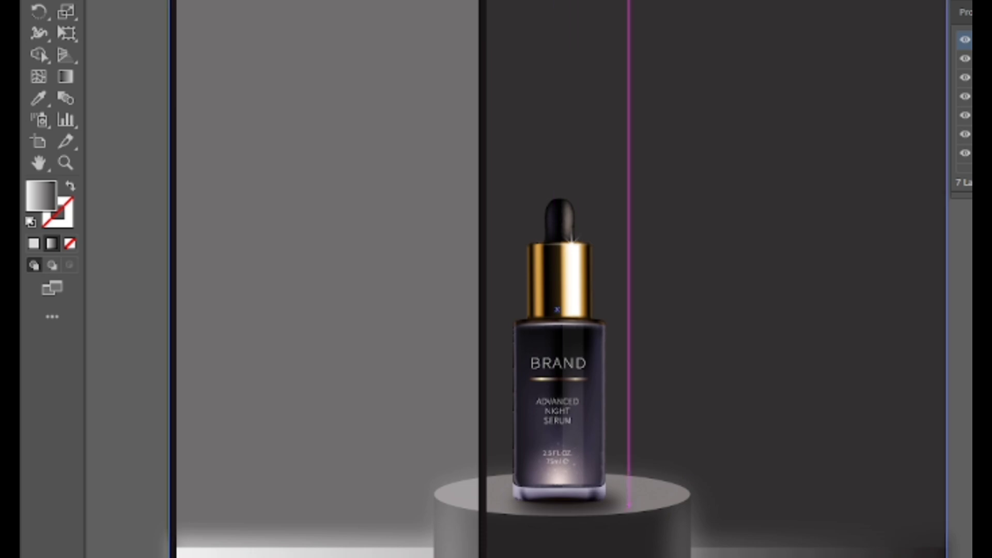
{"action": "left_click_drag", "start_coordinate": [629, 0], "coordinate": [947, 537]}
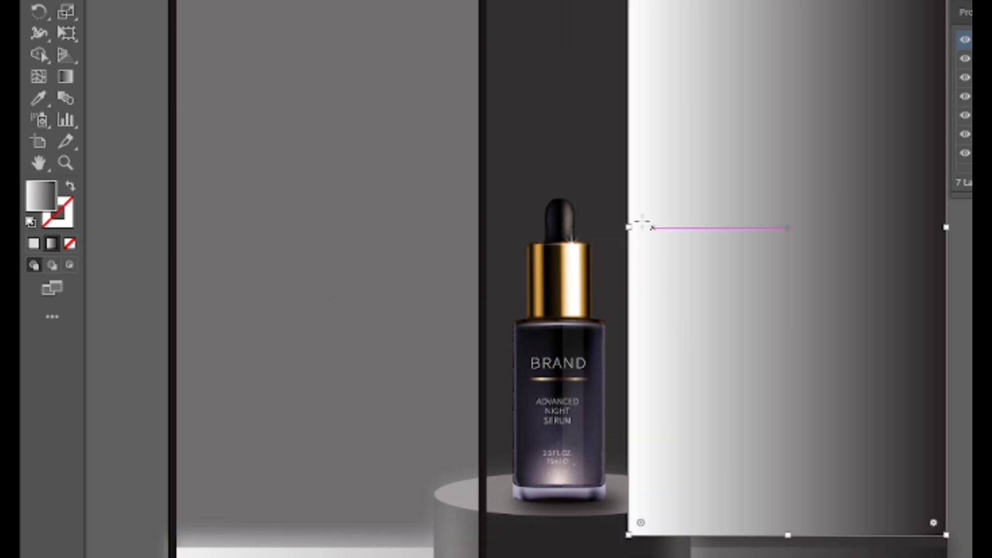
{"action": "left_click_drag", "start_coordinate": [627, 229], "coordinate": [660, 229]}
Fill the right rectangle with a near-white pinkish tone, make it semi-transparent and extend its left edge slightly toward the bottle.
{"action": "double_click", "coordinate": [40, 195]}
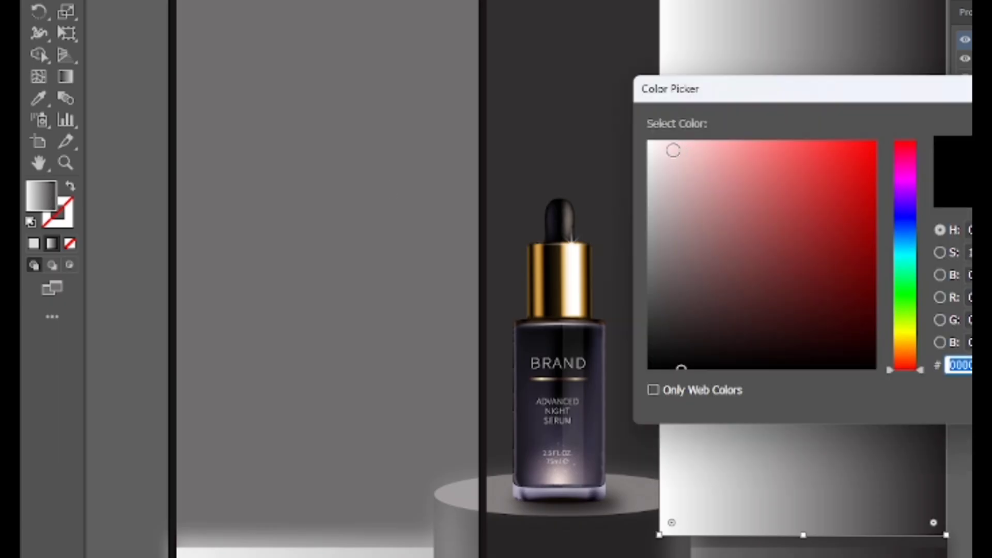
{"action": "key", "text": "Return"}
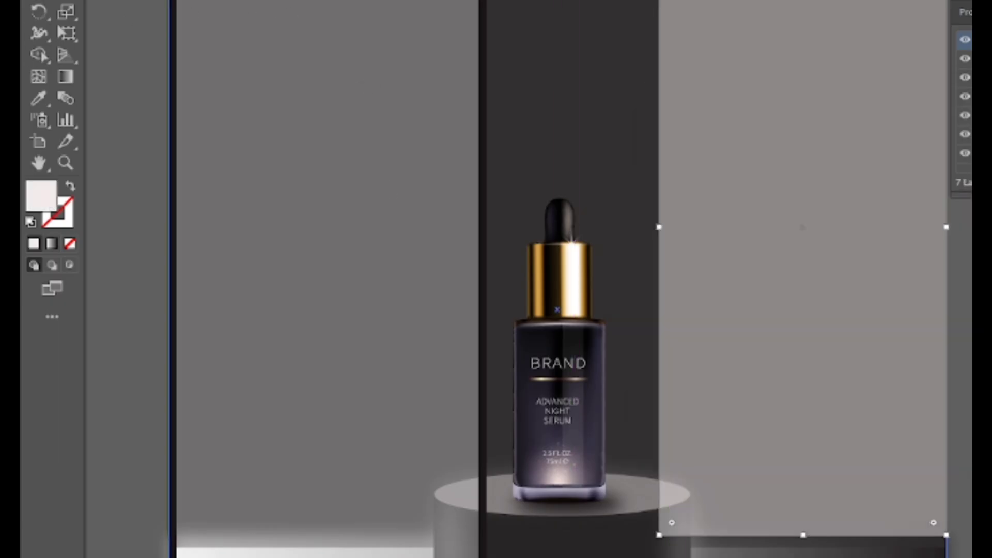
{"action": "left_click_drag", "start_coordinate": [658, 231], "coordinate": [650, 231]}
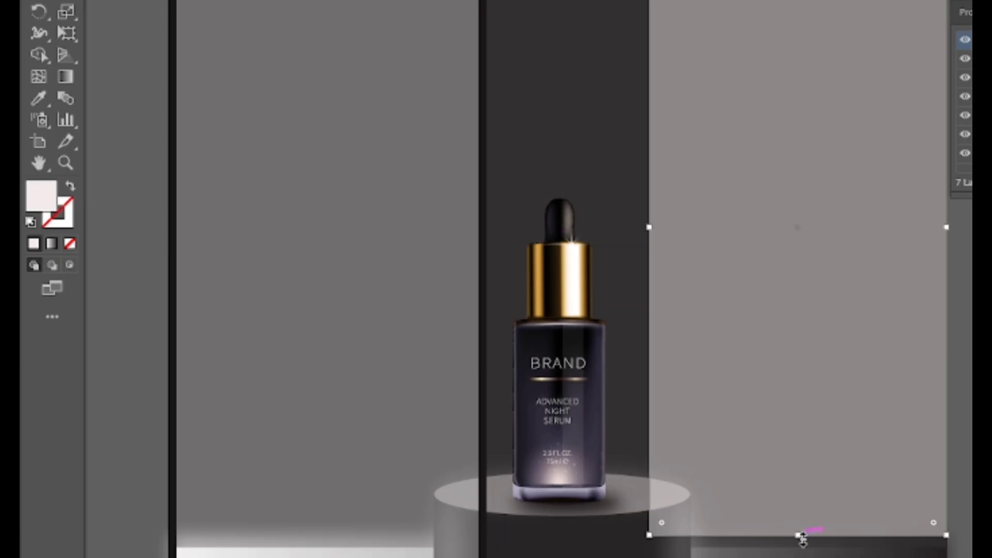
{"action": "key", "text": "ctrl+shift+a"}
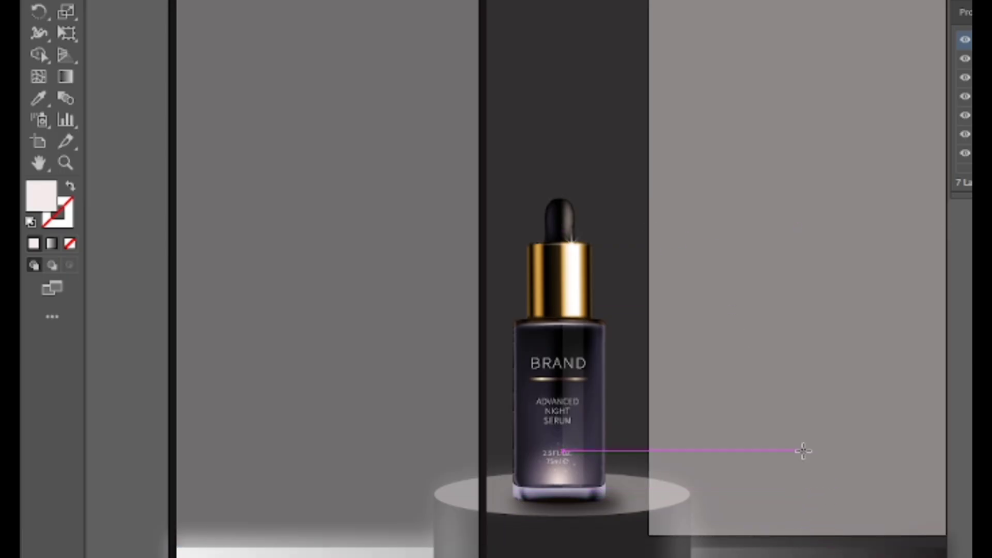
{"action": "key", "text": "ctrl+z"}
{"action": "key", "text": "ctrl+shift+a"}
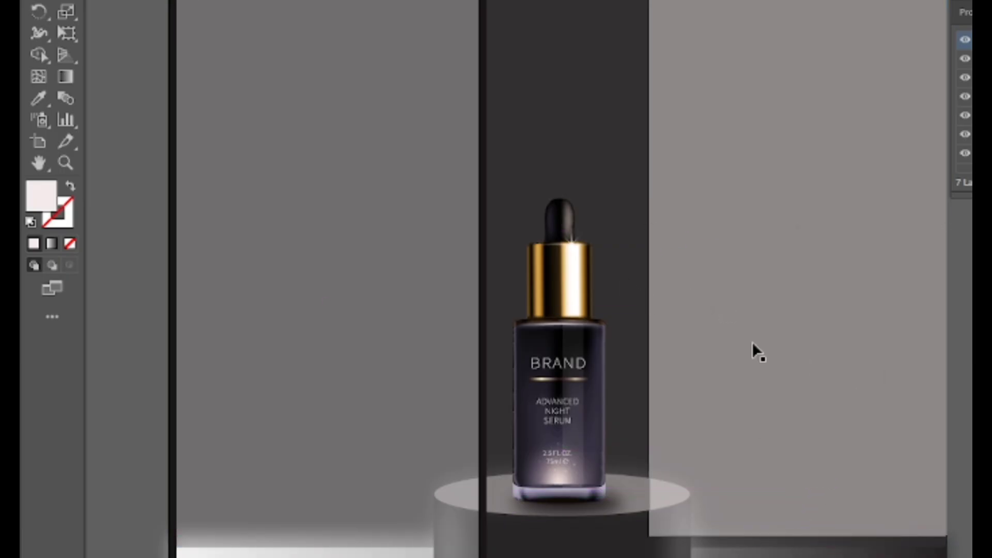
{"action": "left_click", "coordinate": [649, 281]}
{"action": "double_click", "coordinate": [51, 196]}
{"action": "left_click_drag", "start_coordinate": [696, 298], "coordinate": [722, 369]}
{"action": "key", "text": "Return"}
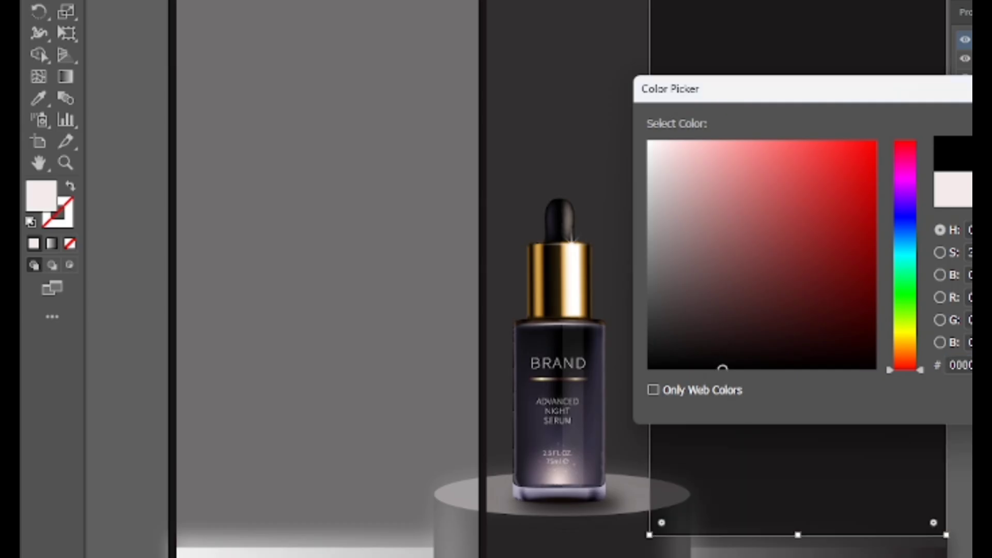
{"action": "key", "text": "Return"}
{"action": "key", "text": "shift+x"}
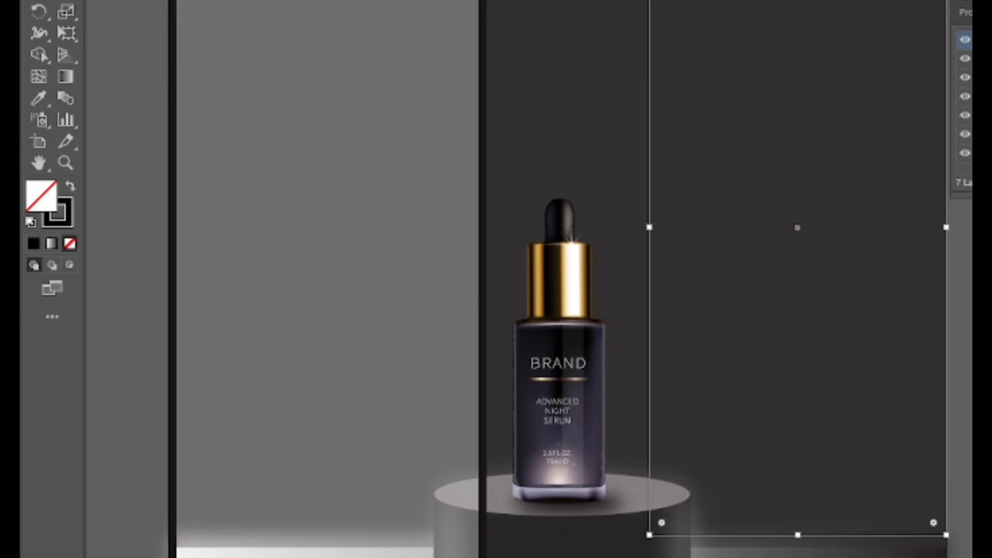
{"action": "left_click", "coordinate": [771, 106]}
{"action": "key", "text": "ctrl+z"}
{"action": "key", "text": "ctrl+z"}
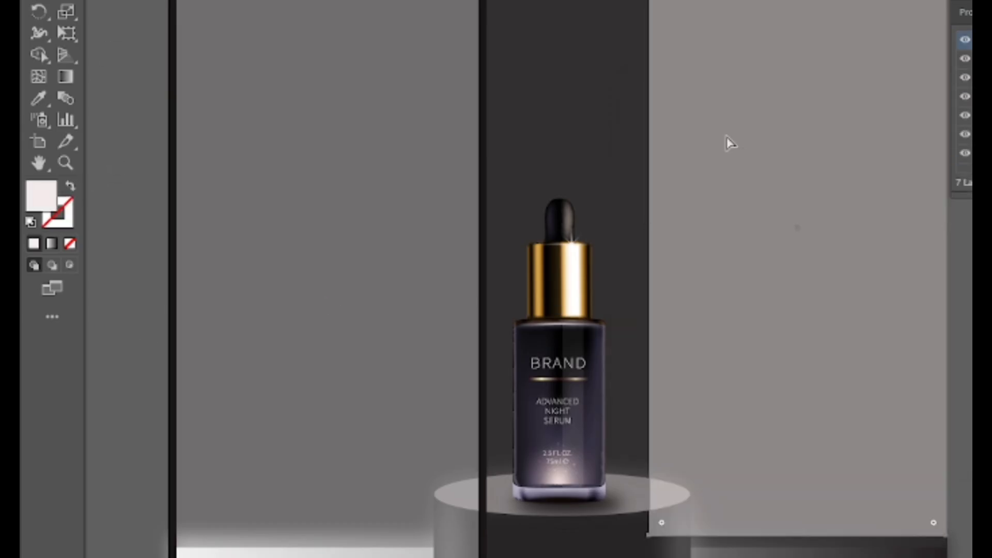
Turn a slightly enlarged copy of the right glass panel into an unfilled, thick black frame and lower the original panel's opacity.
{"action": "left_click", "coordinate": [726, 138]}
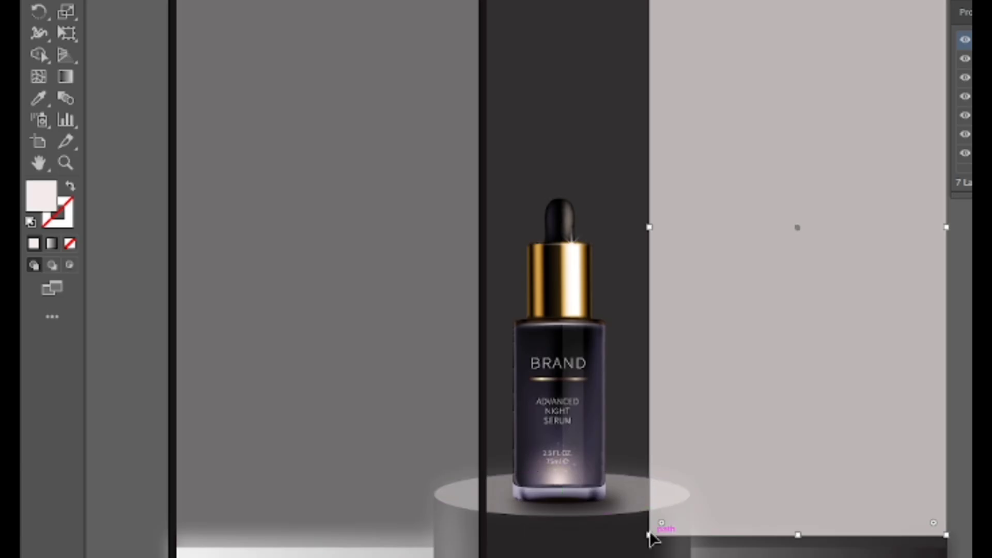
{"action": "mouse_move", "coordinate": [650, 536]}
{"action": "left_mouse_down"}
{"action": "mouse_move", "coordinate": [628, 539]}
{"action": "mouse_move", "coordinate": [636, 530]}
{"action": "mouse_move", "coordinate": [645, 540]}
{"action": "left_mouse_up"}
{"action": "double_click", "coordinate": [41, 196]}
{"action": "left_click_drag", "start_coordinate": [693, 312], "coordinate": [718, 368]}
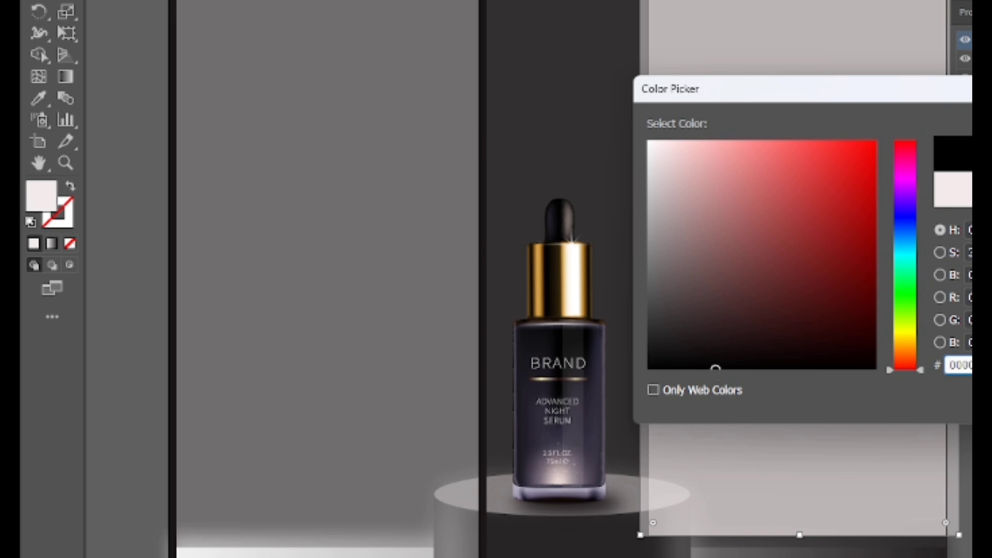
{"action": "key", "text": "Return"}
{"action": "left_click", "coordinate": [71, 190]}
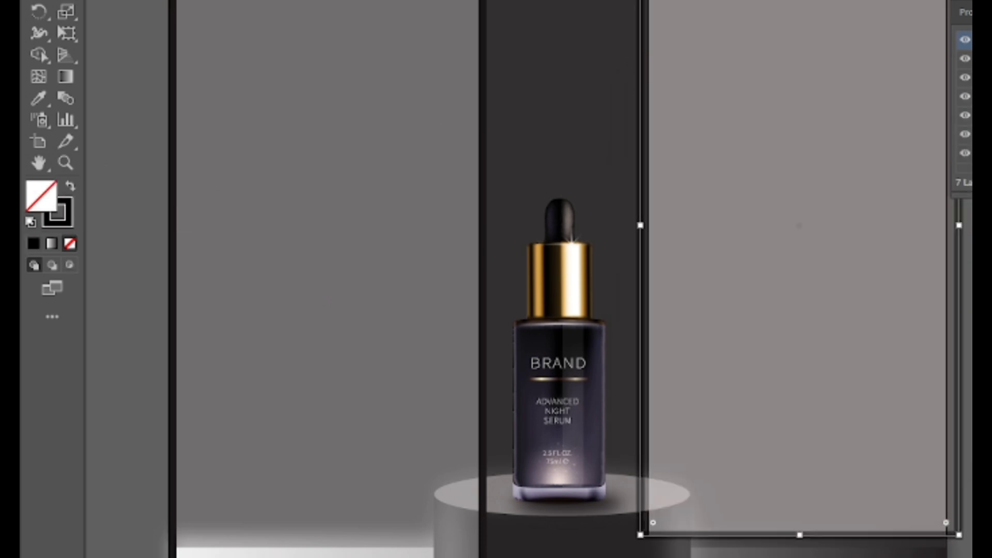
{"action": "key", "text": "ctrl+shift+a"}
{"action": "left_click", "coordinate": [739, 39]}
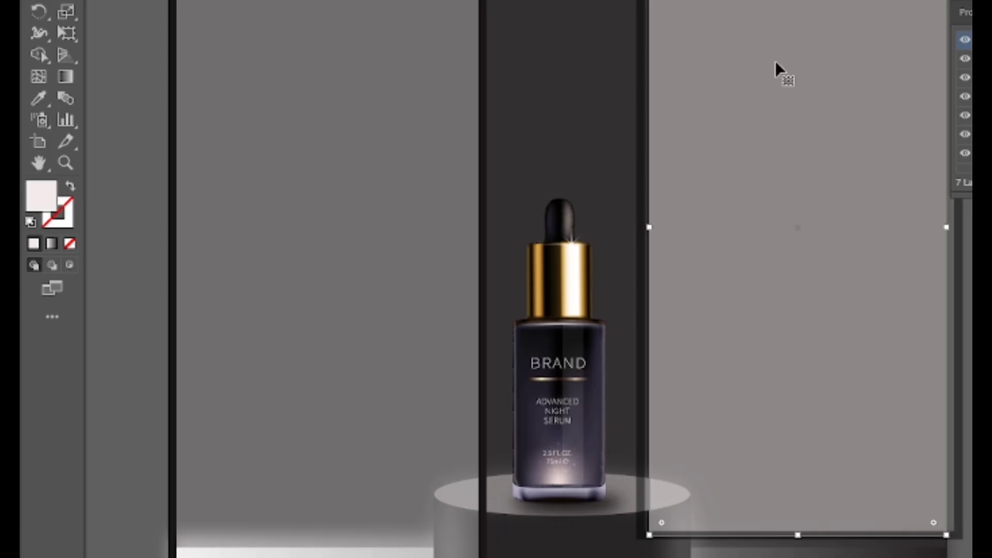
{"action": "key", "text": "Delete"}
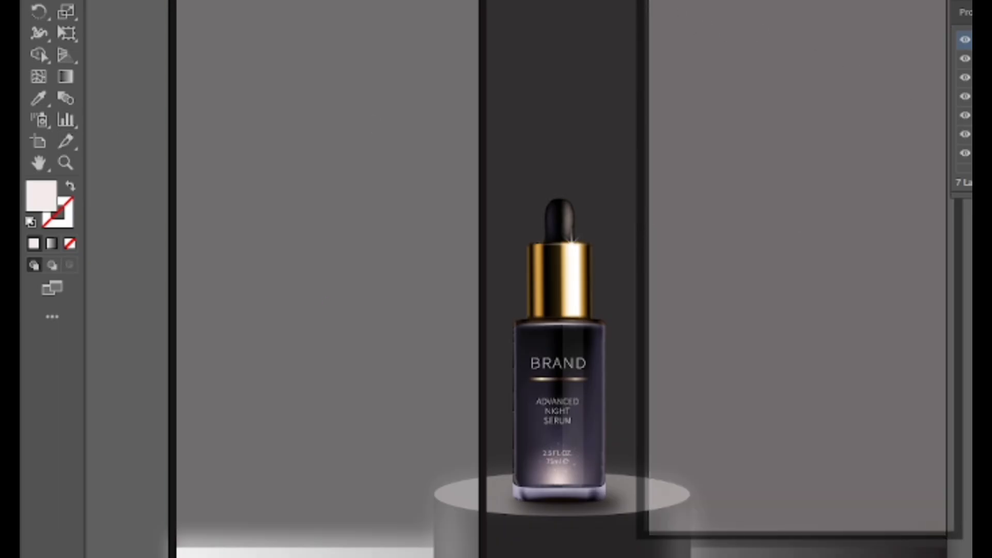
Toggle the visibility of the individual layers to examine which objects each one holds.
{"action": "left_click", "coordinate": [965, 58]}
{"action": "left_click", "coordinate": [965, 57]}
{"action": "left_click", "coordinate": [964, 97]}
{"action": "left_click", "coordinate": [963, 97]}
{"action": "left_click", "coordinate": [963, 115]}
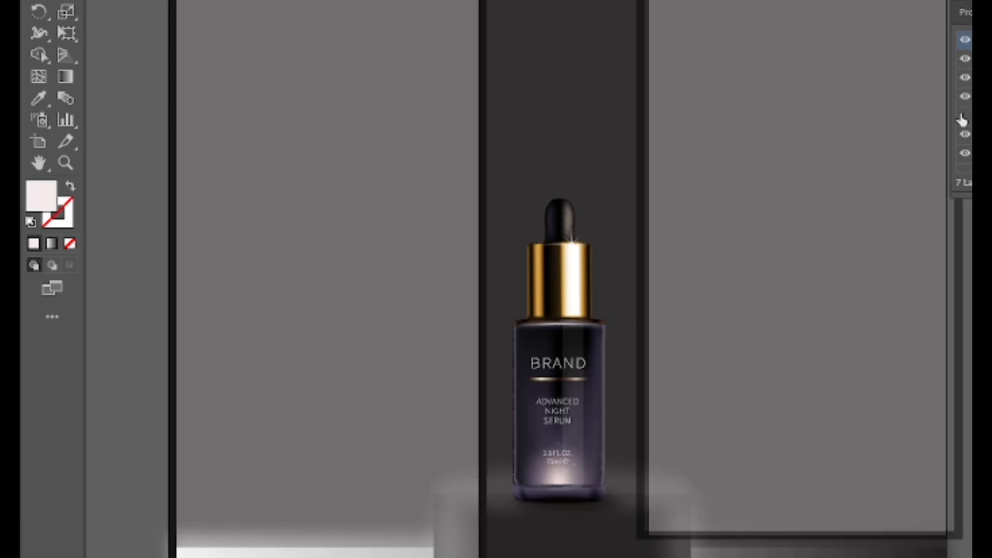
{"action": "left_click", "coordinate": [963, 115]}
{"action": "left_click", "coordinate": [966, 78]}
{"action": "left_click", "coordinate": [965, 79]}
{"action": "left_click", "coordinate": [966, 58]}
{"action": "left_click", "coordinate": [966, 58]}
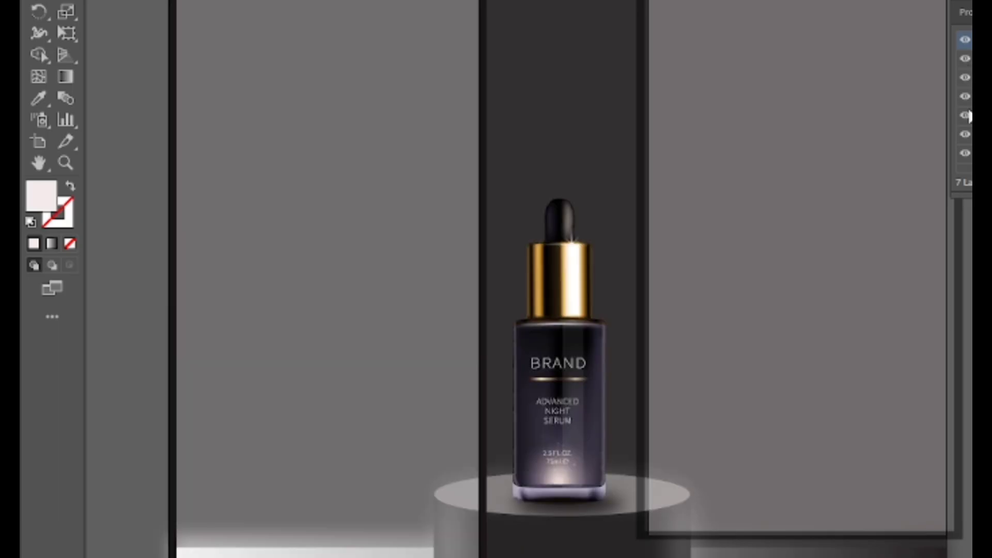
{"action": "left_click", "coordinate": [965, 134]}
{"action": "left_click", "coordinate": [965, 134]}
{"action": "left_click", "coordinate": [965, 153]}
{"action": "left_click", "coordinate": [965, 153]}
Select the right glass panel, its frame and the podium in turn and toggle the podium's layer to examine the layer order.
{"action": "left_click", "coordinate": [683, 485]}
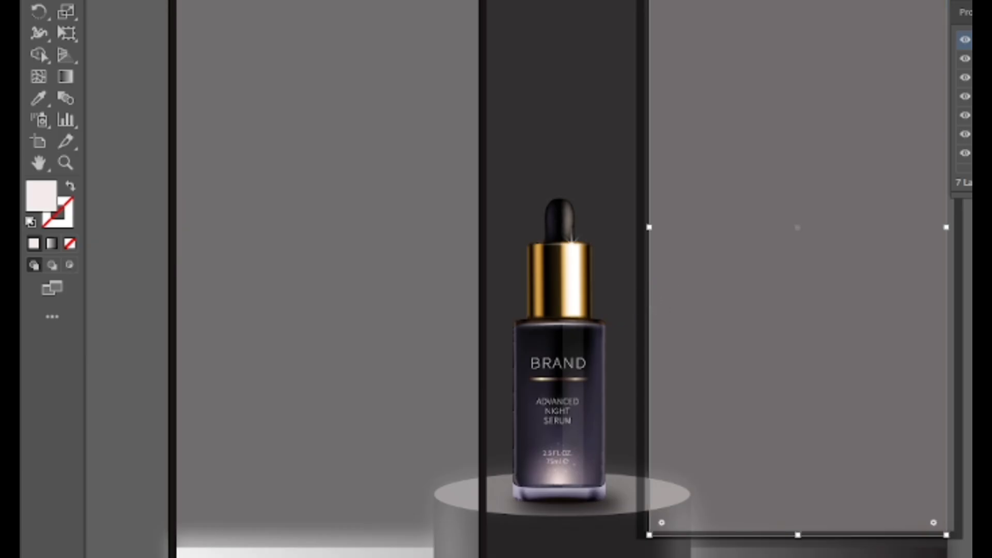
{"action": "left_click", "coordinate": [677, 71]}
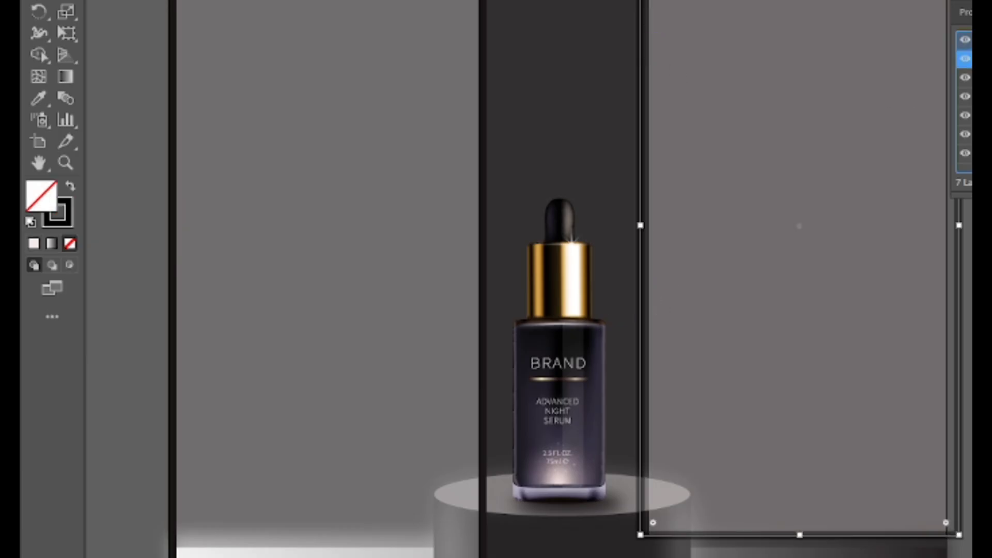
{"action": "key", "text": "ctrl+shift+a"}
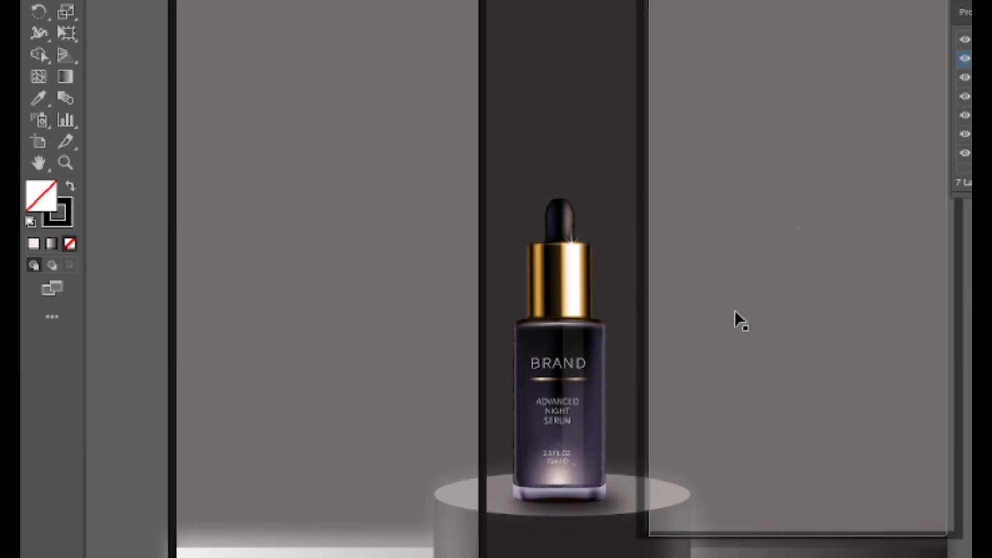
{"action": "left_click", "coordinate": [562, 538]}
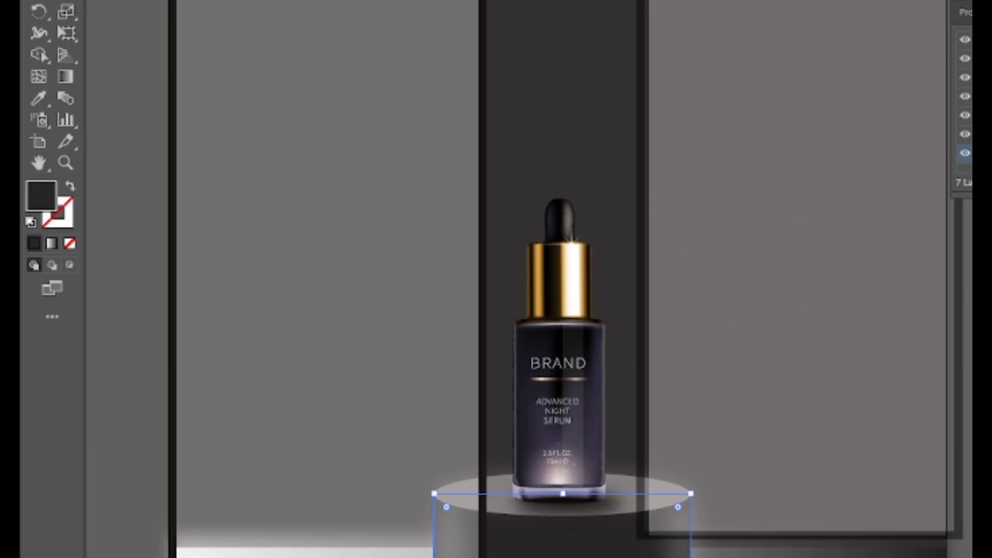
{"action": "left_click", "coordinate": [966, 153]}
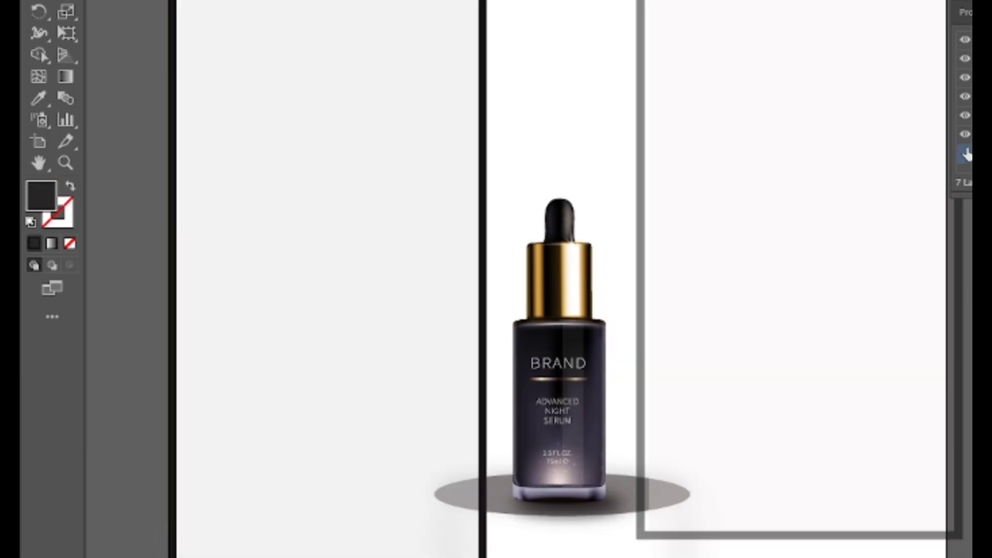
{"action": "left_click", "coordinate": [966, 153]}
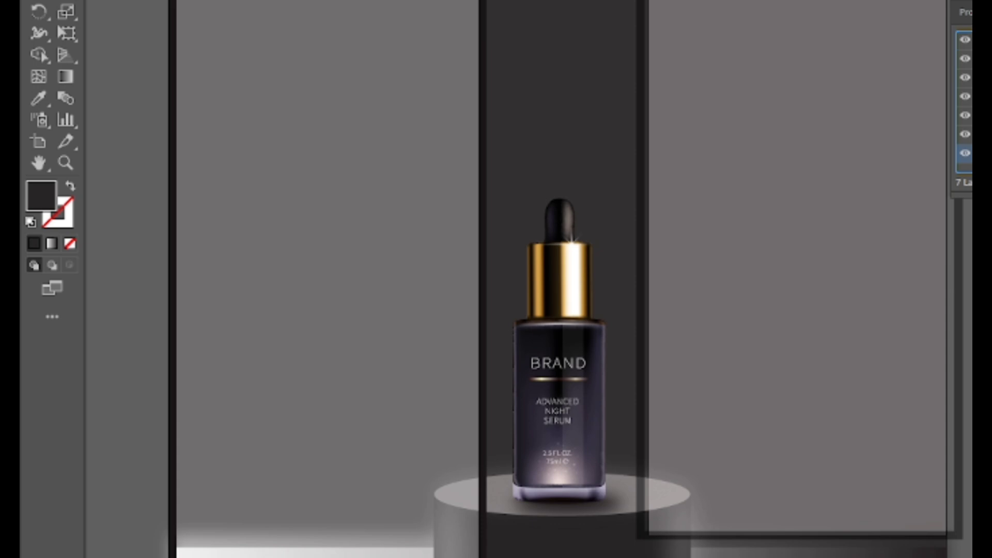
{"action": "left_click_drag", "start_coordinate": [970, 153], "coordinate": [969, 33]}
{"action": "key", "text": "ctrl+z"}
Resize the right glass panel and its frame so the glass reaches into the frame and both end at the artboard's right edge.
{"action": "left_click", "coordinate": [892, 268]}
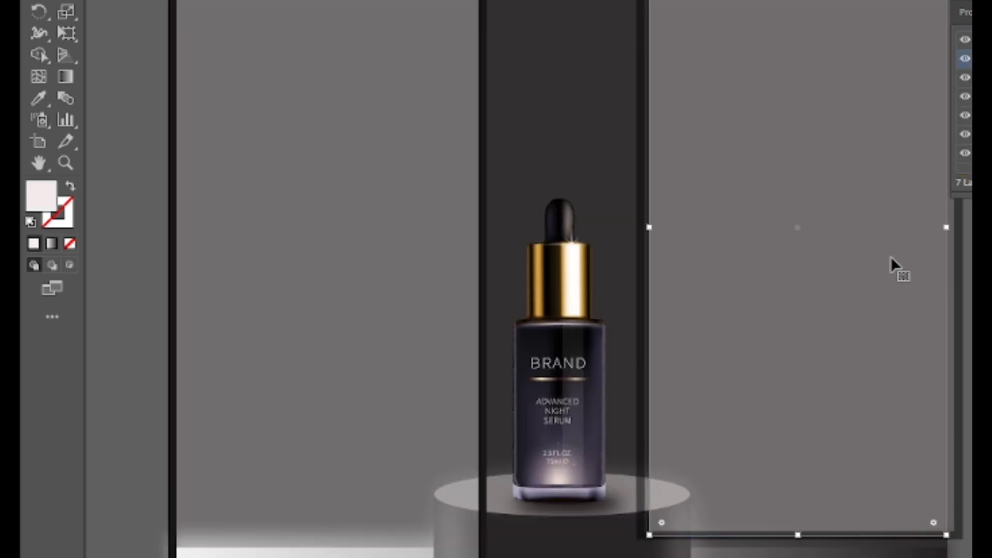
{"action": "left_click_drag", "start_coordinate": [951, 232], "coordinate": [956, 229]}
{"action": "left_click_drag", "start_coordinate": [805, 532], "coordinate": [805, 525]}
{"action": "left_click", "coordinate": [957, 491]}
{"action": "left_click_drag", "start_coordinate": [958, 225], "coordinate": [947, 225]}
{"action": "scroll", "coordinate": [918, 336], "scroll_direction": "up", "scroll_amount": 3}
{"action": "left_click", "coordinate": [918, 336]}
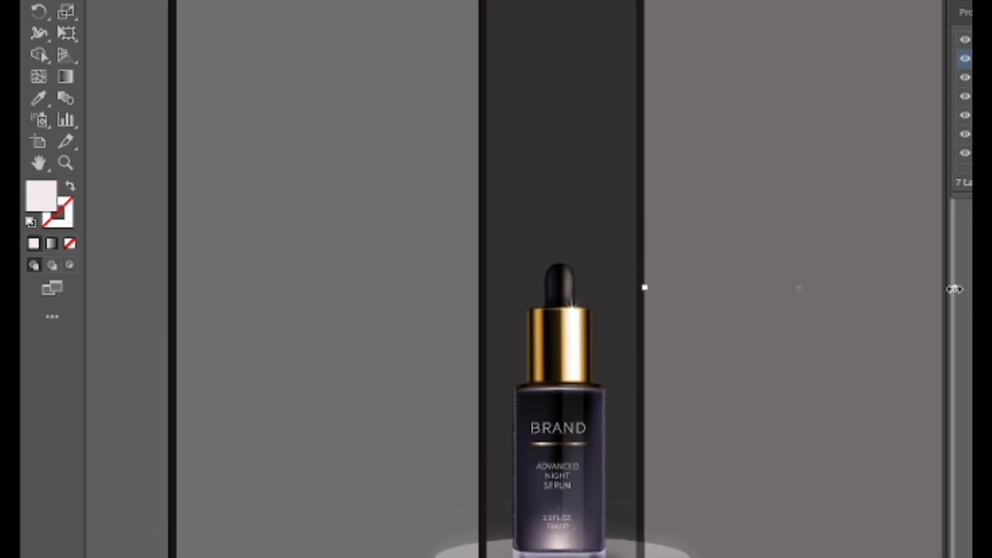
{"action": "left_click_drag", "start_coordinate": [955, 289], "coordinate": [949, 289]}
{"action": "key", "text": "ctrl+shift+a"}
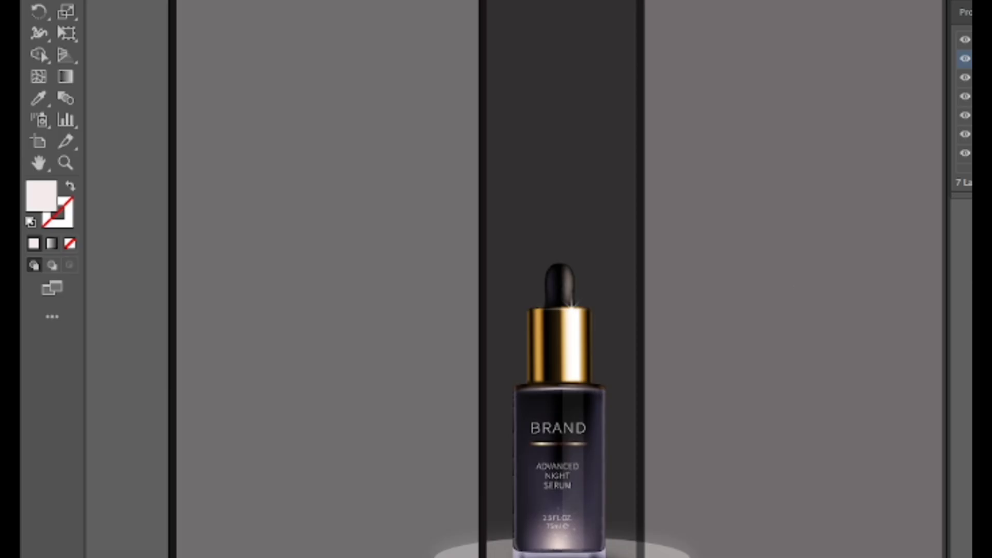
Narrow the right panel and its frame together until their inner edge meets the podium's right side, with the base at the floor's back edge.
{"action": "scroll", "coordinate": [637, 91], "scroll_direction": "down", "scroll_amount": 2}
{"action": "left_click", "coordinate": [652, 134]}
{"action": "scroll", "coordinate": [664, 128], "scroll_direction": "up", "scroll_amount": 1}
{"action": "left_click_drag", "start_coordinate": [663, 127], "coordinate": [663, 150]}
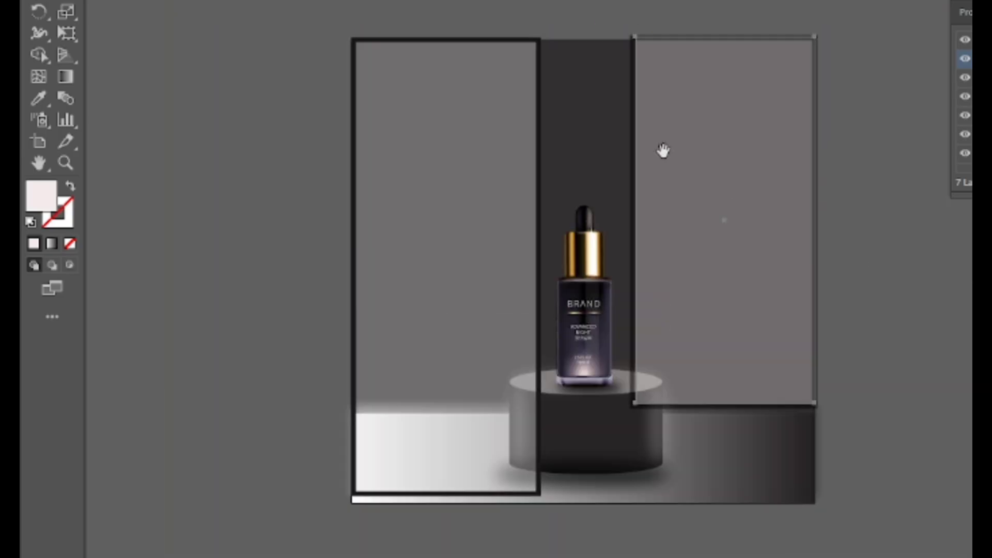
{"action": "scroll", "coordinate": [663, 150], "scroll_direction": "up", "scroll_amount": 2}
{"action": "left_click_drag", "start_coordinate": [623, 253], "coordinate": [655, 257]}
{"action": "mouse_move", "coordinate": [774, 531]}
{"action": "left_mouse_down"}
{"action": "mouse_move", "coordinate": [787, 540]}
{"action": "mouse_move", "coordinate": [776, 541]}
{"action": "left_mouse_up"}
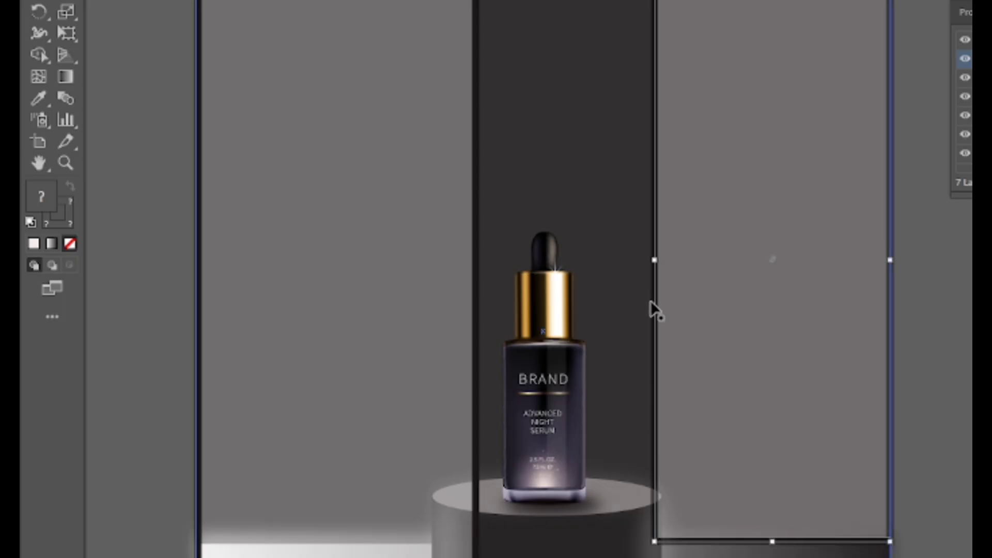
{"action": "left_click_drag", "start_coordinate": [654, 256], "coordinate": [662, 260]}
{"action": "key", "text": "ctrl+shift+a"}
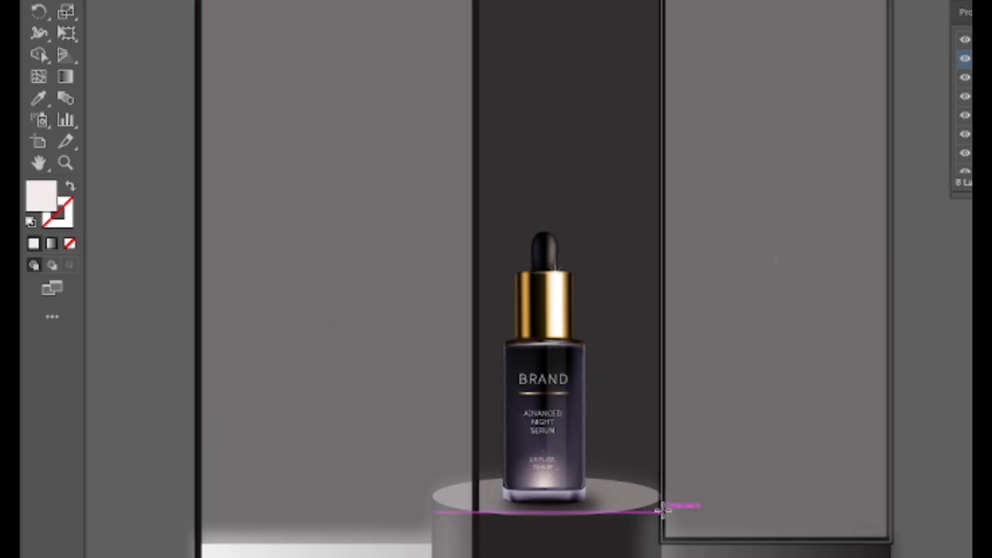
Draw a low strip across the right panel's lower end, fill it with black and turn it into a faint, soft shadow.
{"action": "left_click_drag", "start_coordinate": [663, 513], "coordinate": [891, 542]}
{"action": "double_click", "coordinate": [46, 207]}
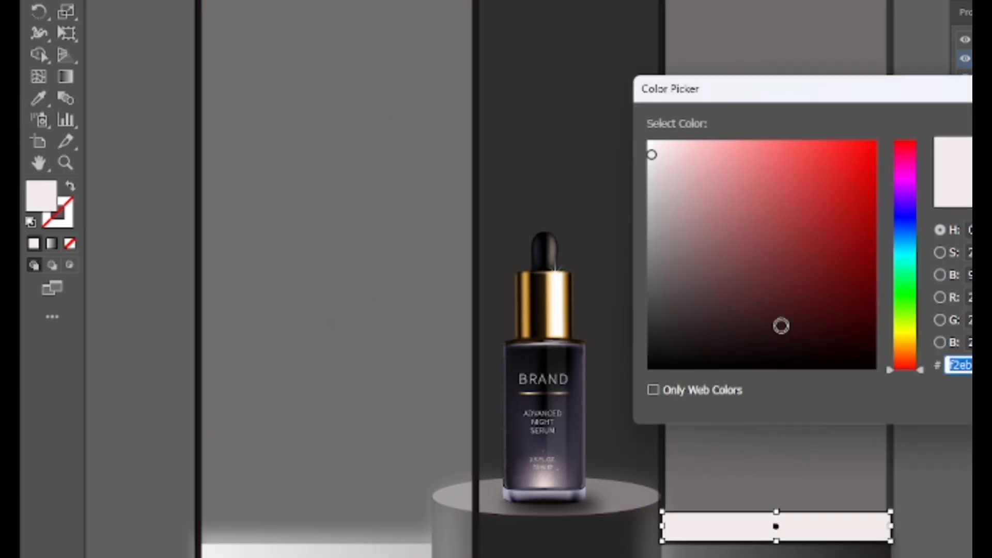
{"action": "left_click", "coordinate": [786, 361]}
{"action": "left_click", "coordinate": [930, 102]}
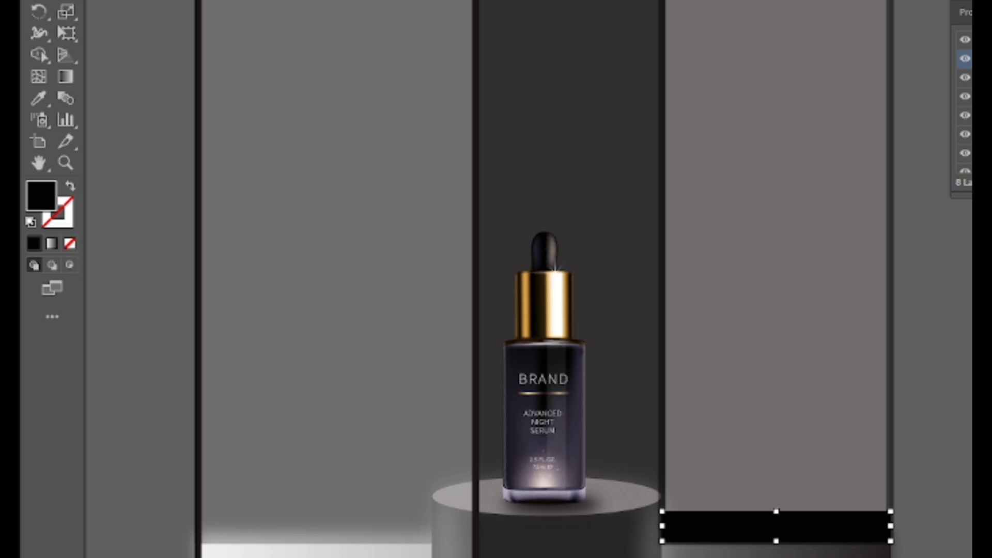
{"action": "left_click", "coordinate": [568, 102]}
{"action": "left_click", "coordinate": [872, 276]}
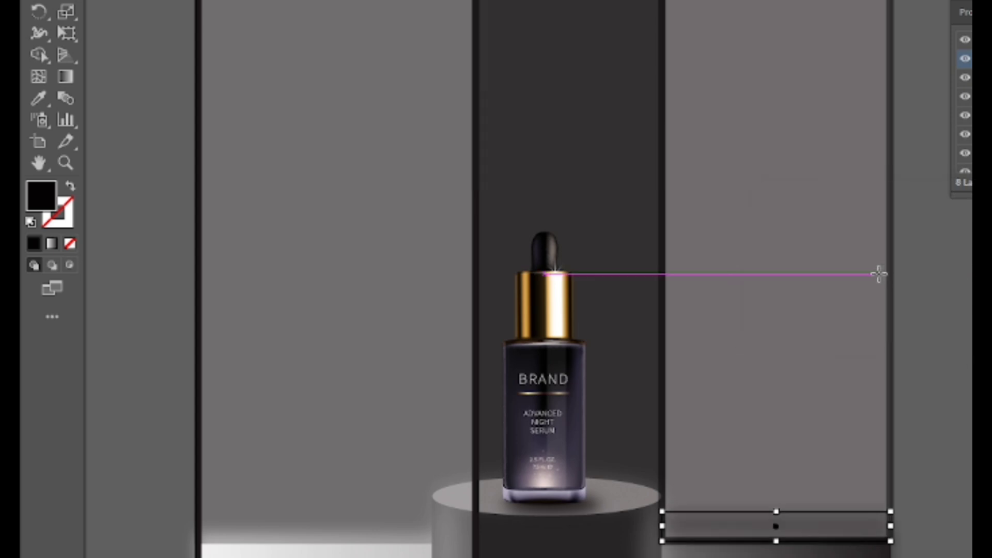
{"action": "key", "text": "ctrl+shift+a"}
Make the shadow strip on the right panel taller by extending it upward and slightly below the frame's lower edge.
{"action": "left_click", "coordinate": [816, 524]}
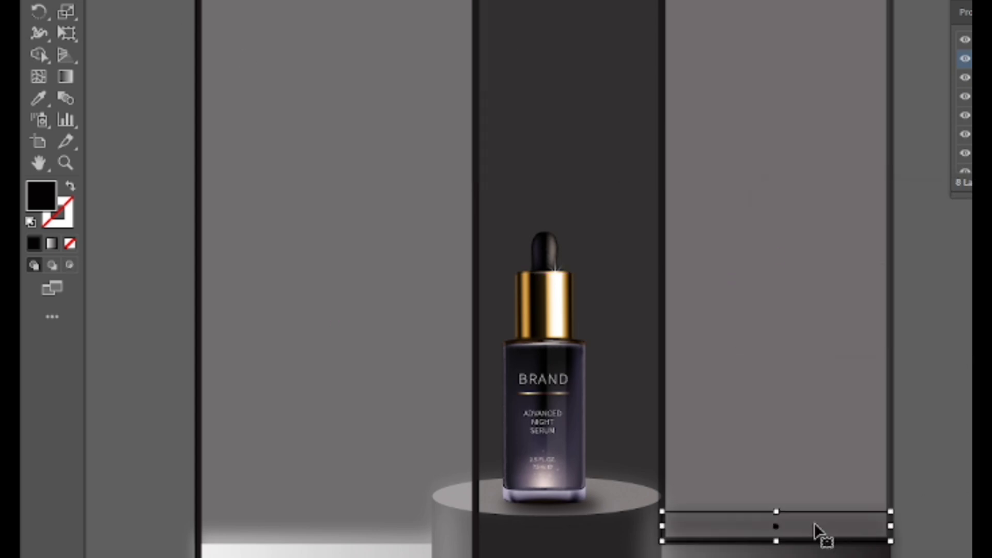
{"action": "left_click_drag", "start_coordinate": [777, 515], "coordinate": [779, 496]}
{"action": "left_click_drag", "start_coordinate": [777, 541], "coordinate": [777, 550]}
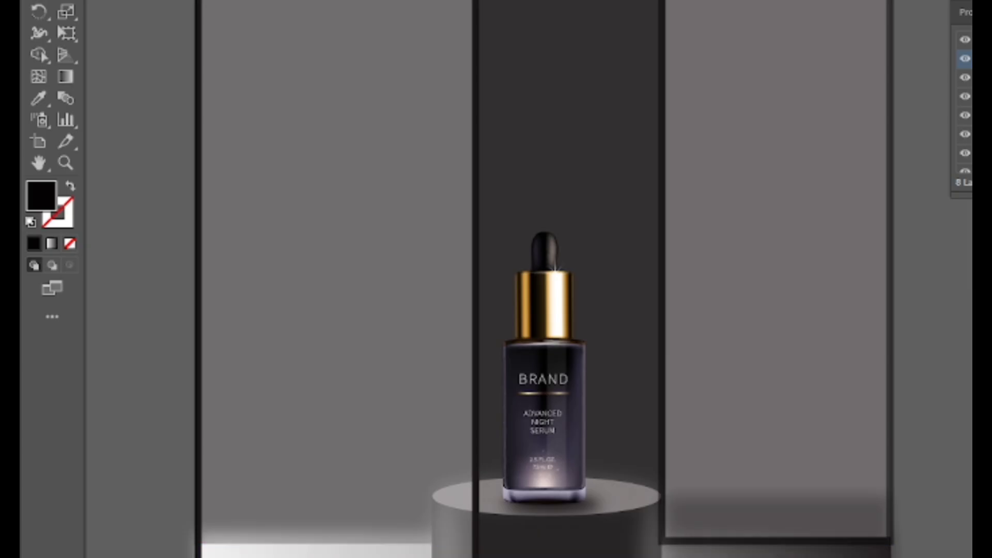
{"action": "left_click", "coordinate": [444, 403]}
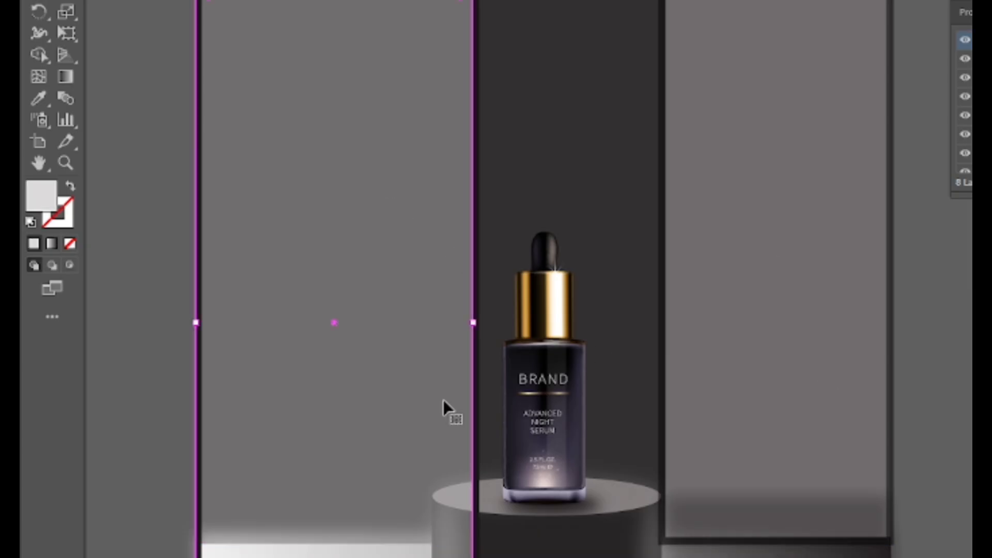
{"action": "key", "text": "ctrl+shift+a"}
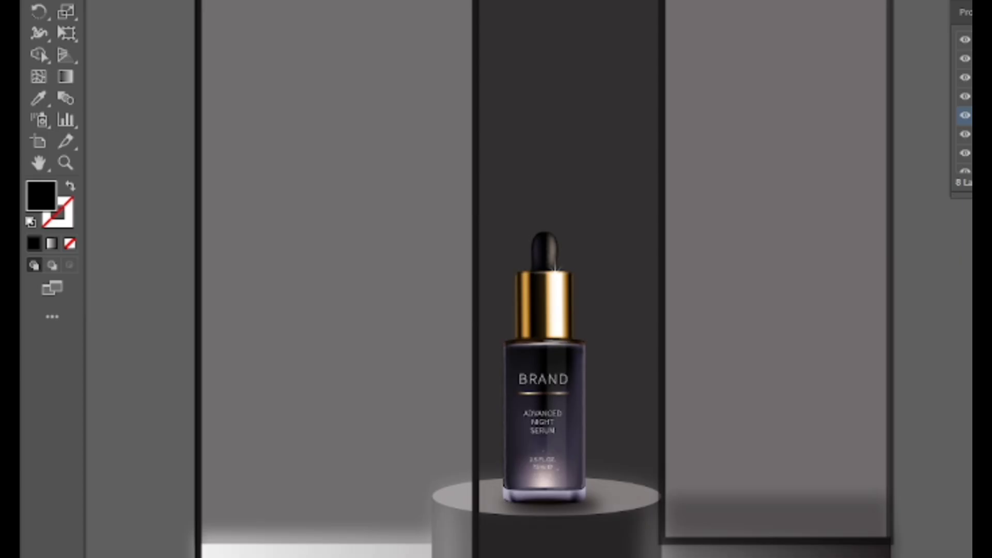
{"action": "scroll", "coordinate": [548, 402], "scroll_direction": "down", "scroll_amount": 3}
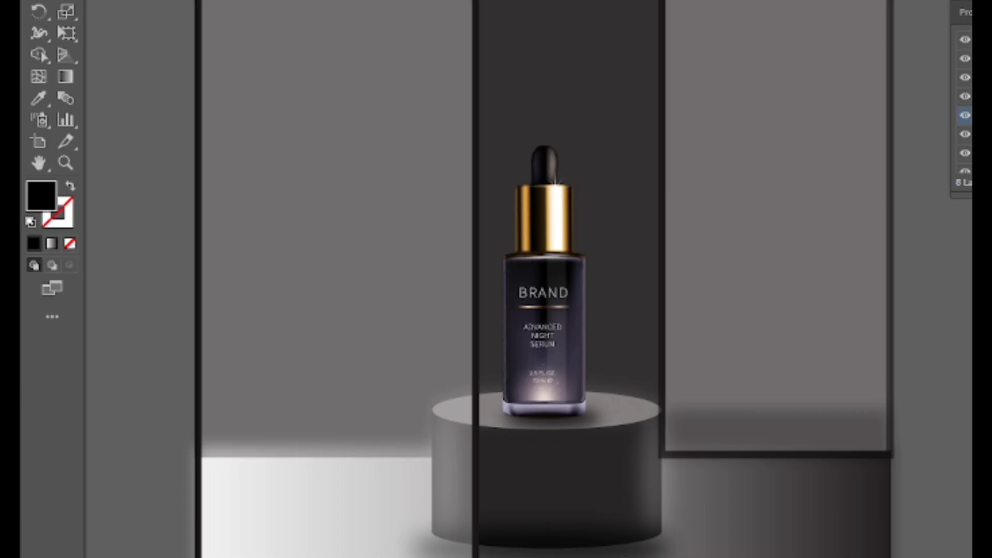
{"action": "left_click_drag", "start_coordinate": [224, 1], "coordinate": [425, 452]}
{"action": "key", "text": "BackSpace"}
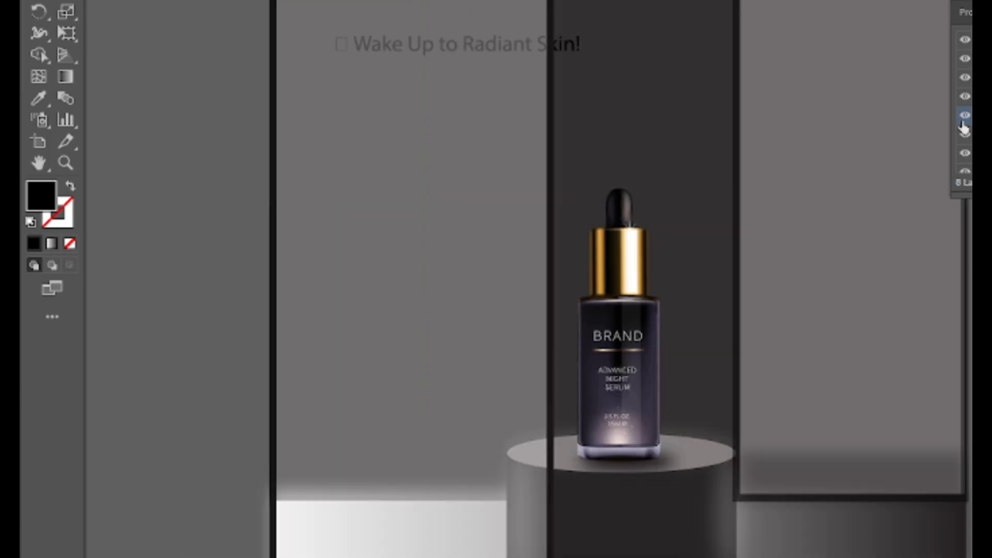
{"action": "key", "text": "ctrl+z"}
{"action": "key", "text": "ctrl+z"}
{"action": "key", "text": "ctrl+z"}
{"action": "key", "text": "ctrl+z"}
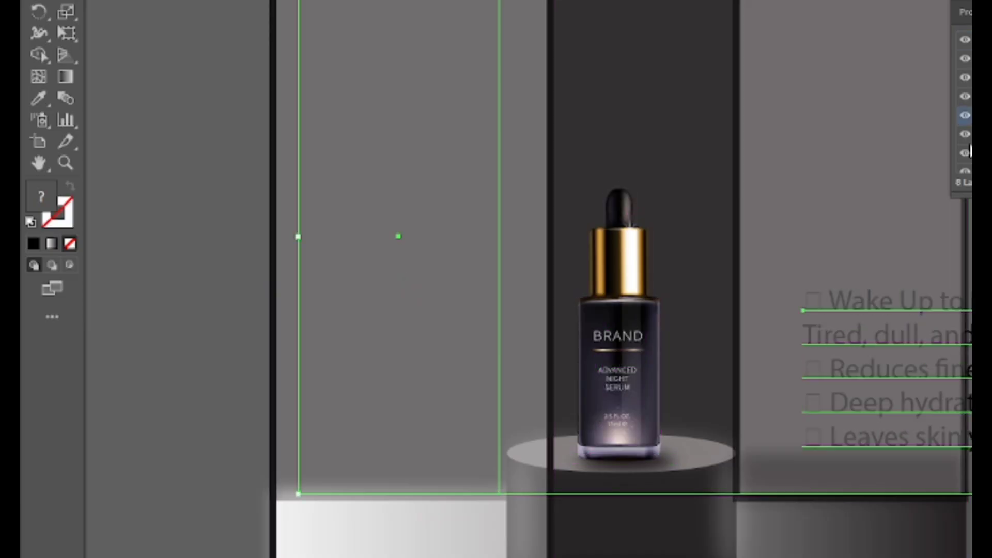
{"action": "key", "text": "ctrl+z"}
{"action": "key", "text": "ctrl+z"}
{"action": "key", "text": "ctrl+z"}
{"action": "key", "text": "ctrl+z"}
{"action": "key", "text": "ctrl+z"}
{"action": "key", "text": "ctrl+z"}
{"action": "key", "text": "ctrl+z"}
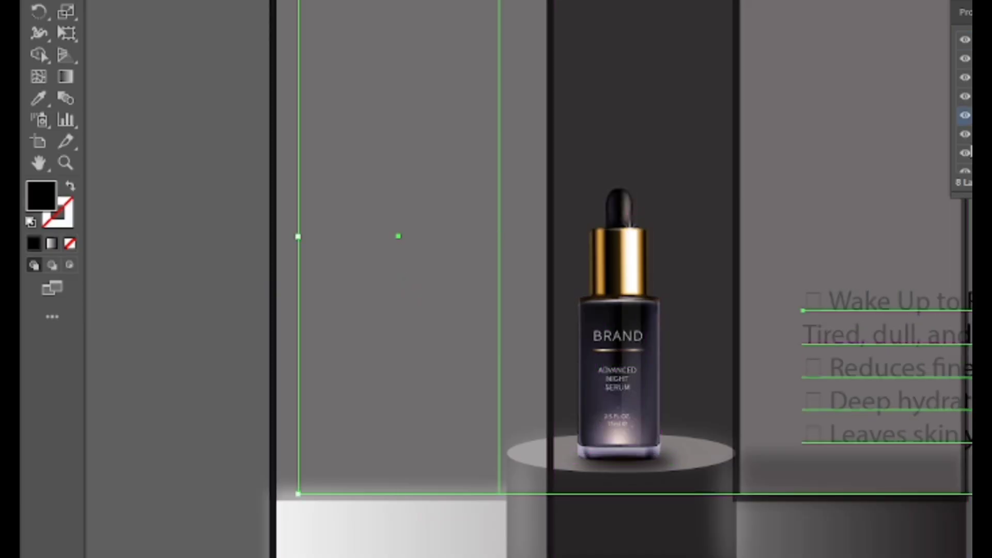
{"action": "key", "text": "ctrl+shift+comma"}
{"action": "key", "text": "ctrl+shift+comma"}
{"action": "key", "text": "ctrl+shift+comma"}
{"action": "key", "text": "ctrl+shift+comma"}
{"action": "key", "text": "ctrl+shift+comma"}
{"action": "key", "text": "ctrl+shift+comma"}
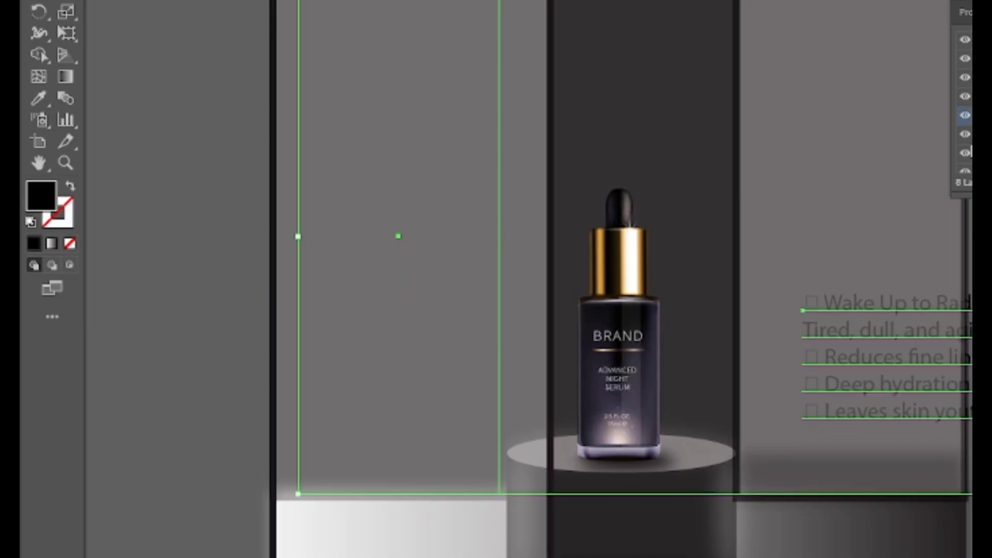
{"action": "key", "text": "Delete"}
{"action": "key", "text": "Return"}
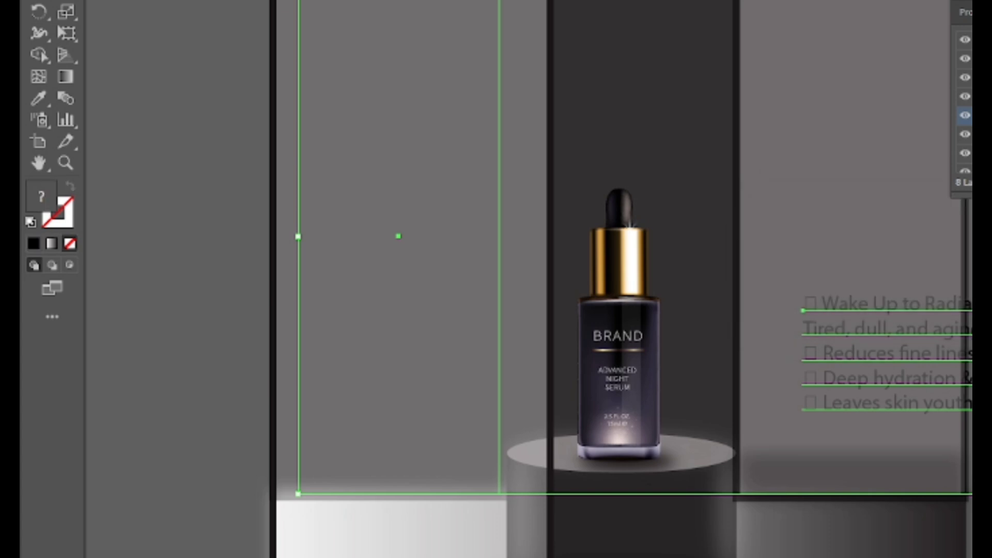
{"action": "key", "text": "ctrl+z"}
{"action": "key", "text": "ctrl+z"}
{"action": "key", "text": "ctrl+z"}
{"action": "key", "text": "ctrl+z"}
{"action": "key", "text": "ctrl+z"}
{"action": "key", "text": "ctrl+z"}
{"action": "key", "text": "ctrl+z"}
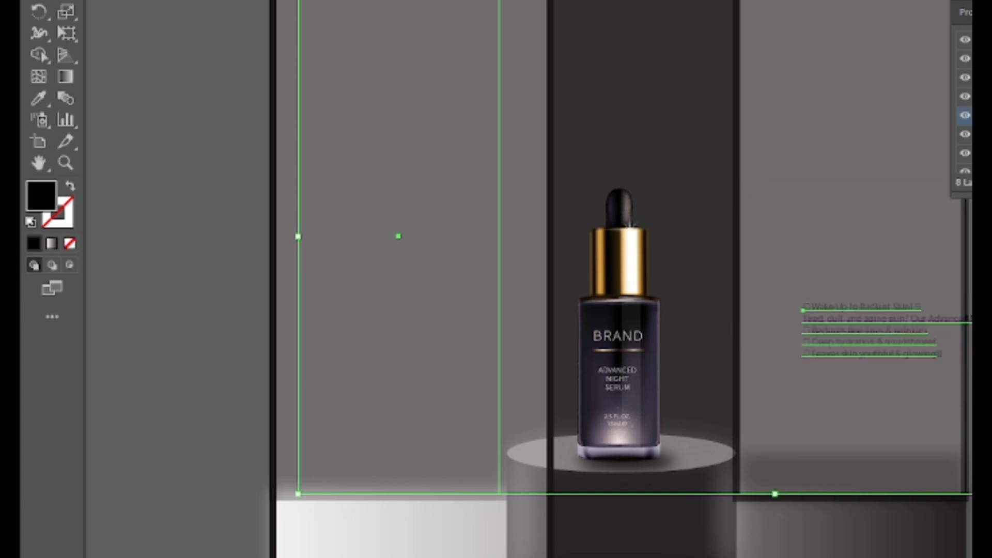
{"action": "key", "text": "ctrl+z"}
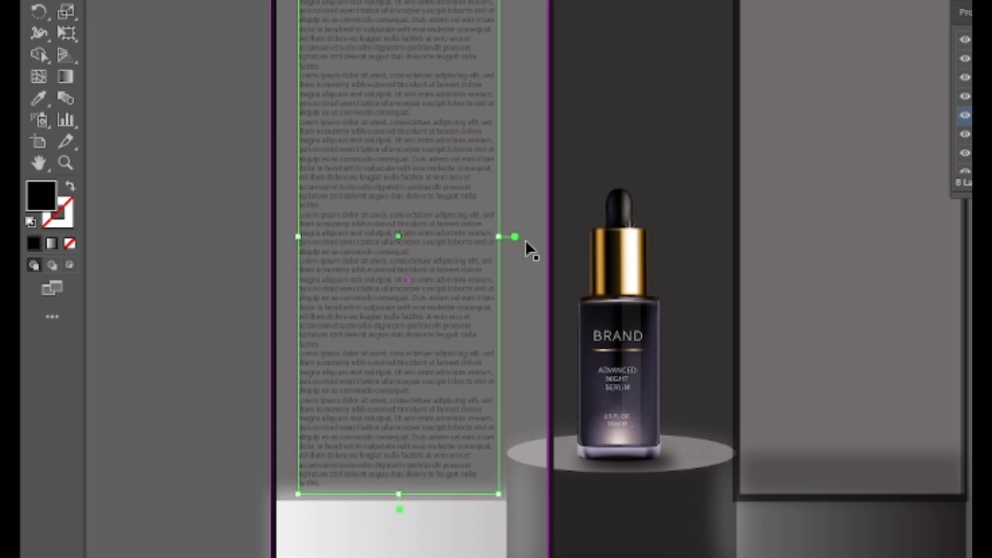
{"action": "left_click_drag", "start_coordinate": [525, 240], "coordinate": [982, 368]}
{"action": "key", "text": "ctrl+z"}
{"action": "key", "text": "ctrl+z"}
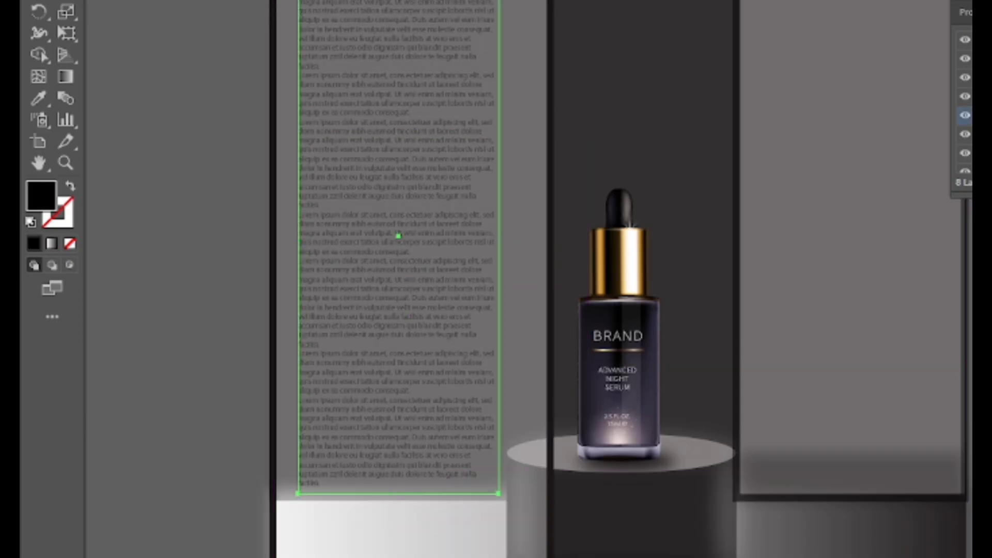
{"action": "key", "text": "ctrl+z"}
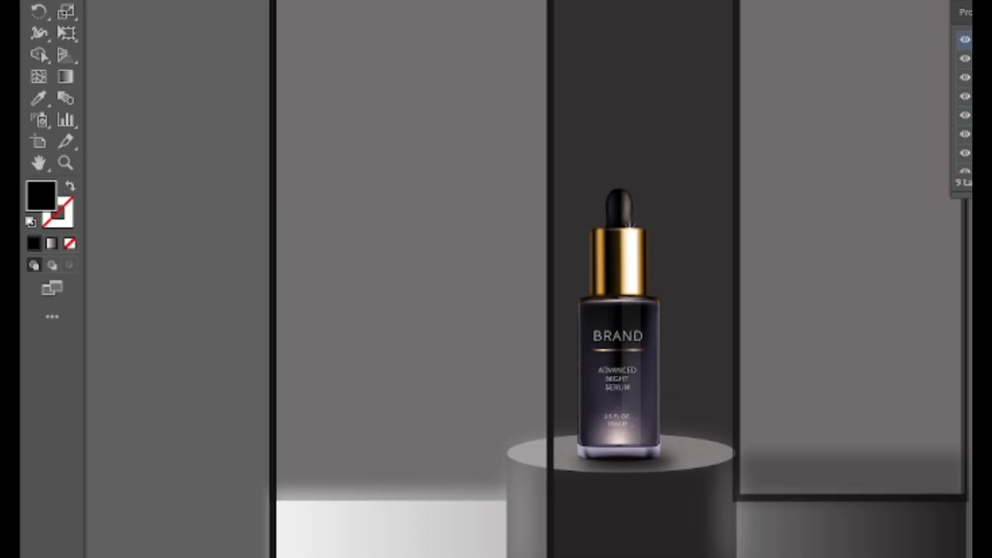
Paste the advertising copy starting with "Wake Up to Radiant Skin!" onto the new layer, enlarge it and place it right of the artboard.
{"action": "key", "text": "ctrl+v"}
{"action": "key", "text": "ctrl+shift+period"}
{"action": "key", "text": "ctrl+shift+period"}
{"action": "key", "text": "ctrl+shift+period"}
{"action": "key", "text": "ctrl+shift+period"}
{"action": "key", "text": "ctrl+shift+period"}
{"action": "key", "text": "ctrl+shift+period"}
{"action": "key", "text": "ctrl+shift+period"}
{"action": "key", "text": "ctrl+shift+period"}
{"action": "key", "text": "ctrl+shift+period"}
{"action": "key", "text": "ctrl+shift+period"}
{"action": "key", "text": "ctrl+shift+period"}
{"action": "key", "text": "ctrl+shift+period"}
{"action": "key", "text": "ctrl+shift+period"}
{"action": "key", "text": "ctrl+shift+period"}
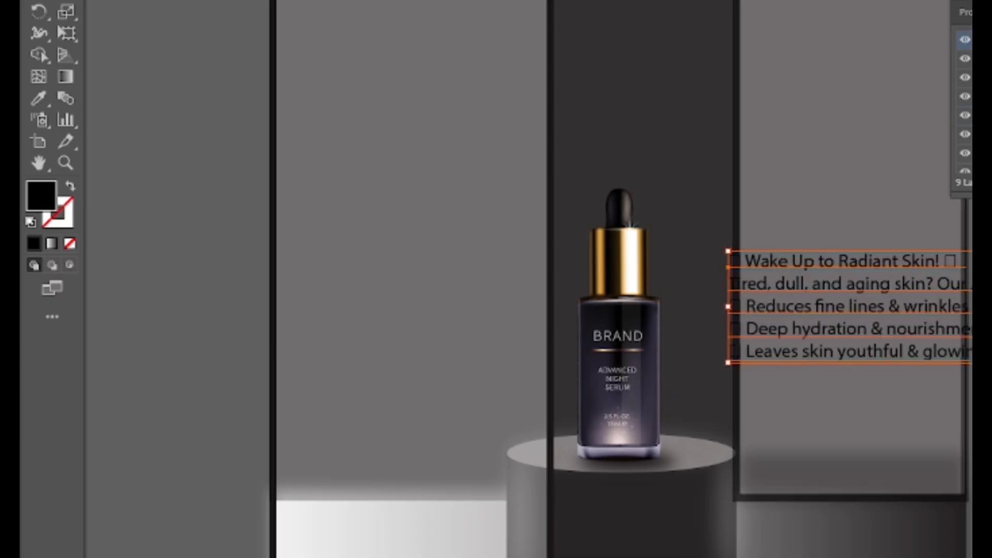
{"action": "left_click_drag", "start_coordinate": [765, 269], "coordinate": [991, 350]}
{"action": "left_click_drag", "start_coordinate": [991, 271], "coordinate": [795, 252]}
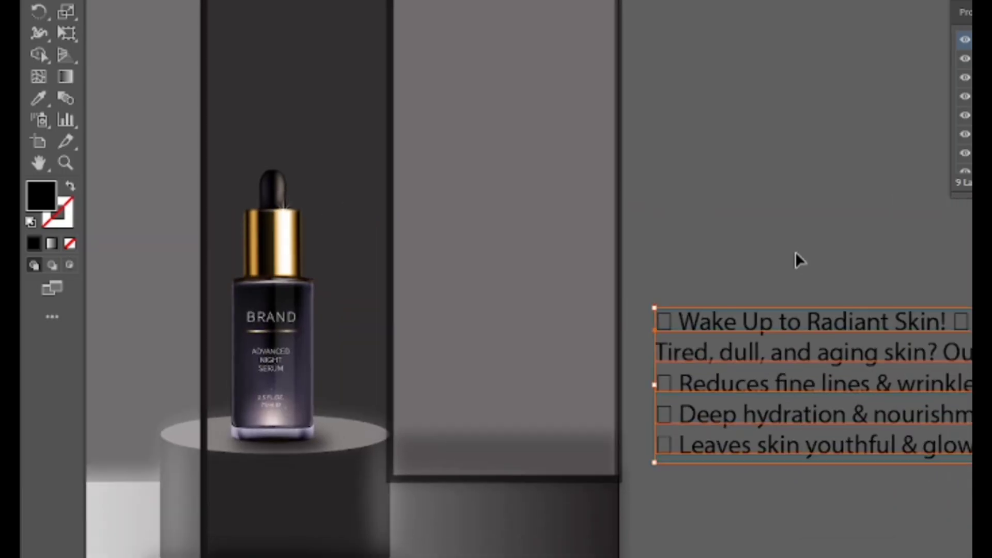
Convert the pasted advertising copy to outlines and ungroup it.
{"action": "right_click", "coordinate": [794, 250]}
{"action": "left_click", "coordinate": [871, 406]}
{"action": "left_click", "coordinate": [731, 168]}
{"action": "right_click", "coordinate": [723, 324]}
{"action": "left_click", "coordinate": [780, 479]}
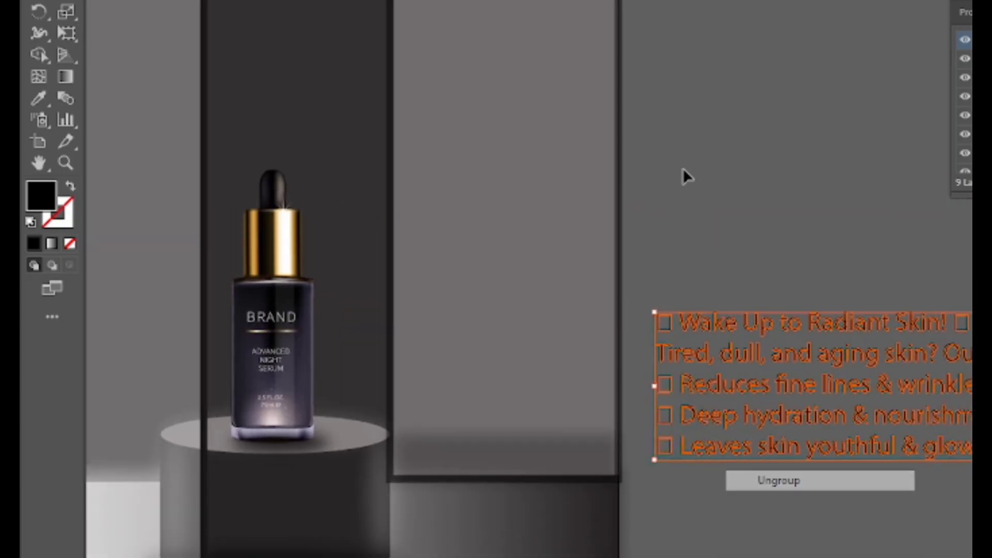
Move the "Wake Up to Radiant Skin!" headline to the upper part of the left glass panel and scale it down to fit.
{"action": "left_click_drag", "start_coordinate": [656, 278], "coordinate": [780, 345]}
{"action": "left_click_drag", "start_coordinate": [971, 339], "coordinate": [191, 1]}
{"action": "left_click_drag", "start_coordinate": [318, 116], "coordinate": [691, 143]}
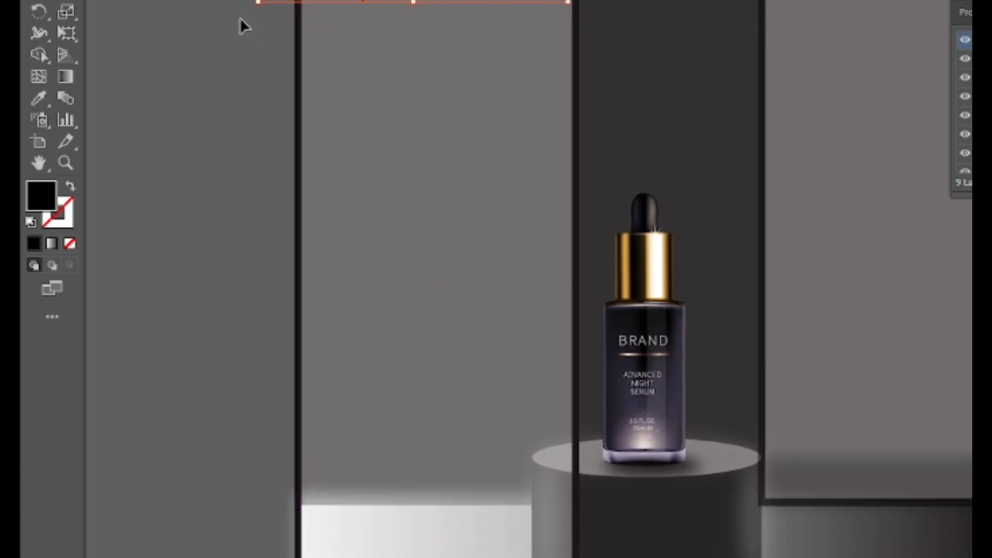
{"action": "left_click_drag", "start_coordinate": [259, 4], "coordinate": [295, 2]}
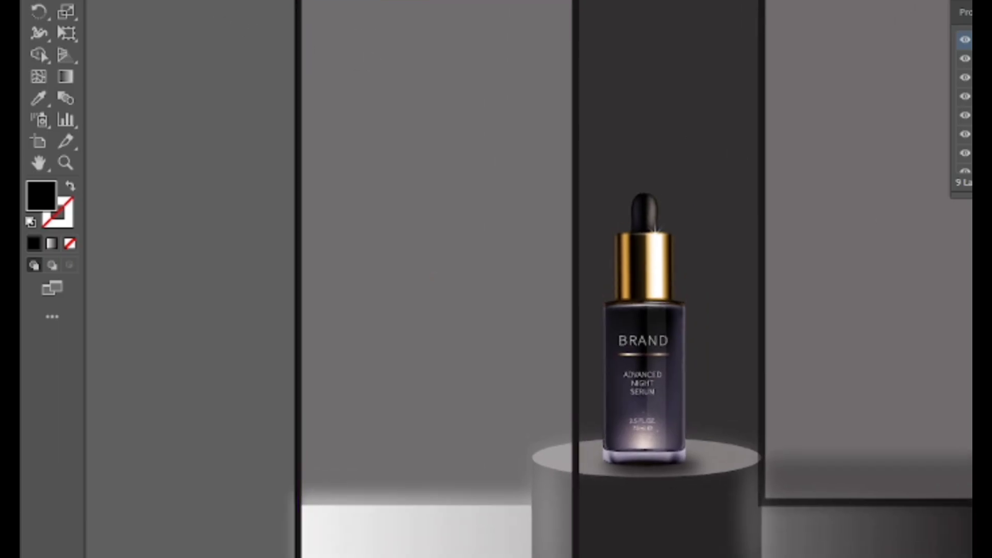
Move the "Tired, dull, and aging skin?" line from beside the artboard onto the left glass panel.
{"action": "left_click_drag", "start_coordinate": [991, 337], "coordinate": [720, 345]}
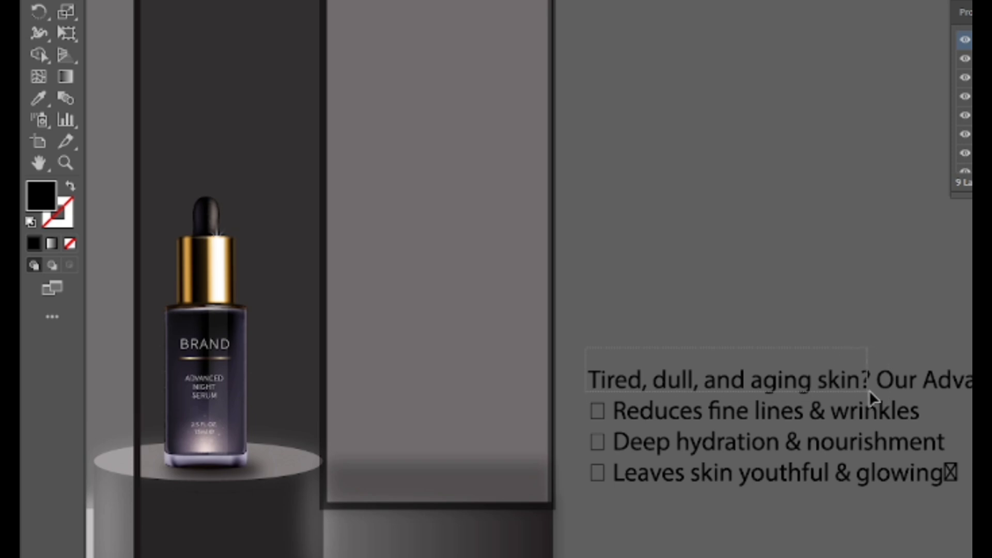
{"action": "left_click_drag", "start_coordinate": [870, 390], "coordinate": [99, 50]}
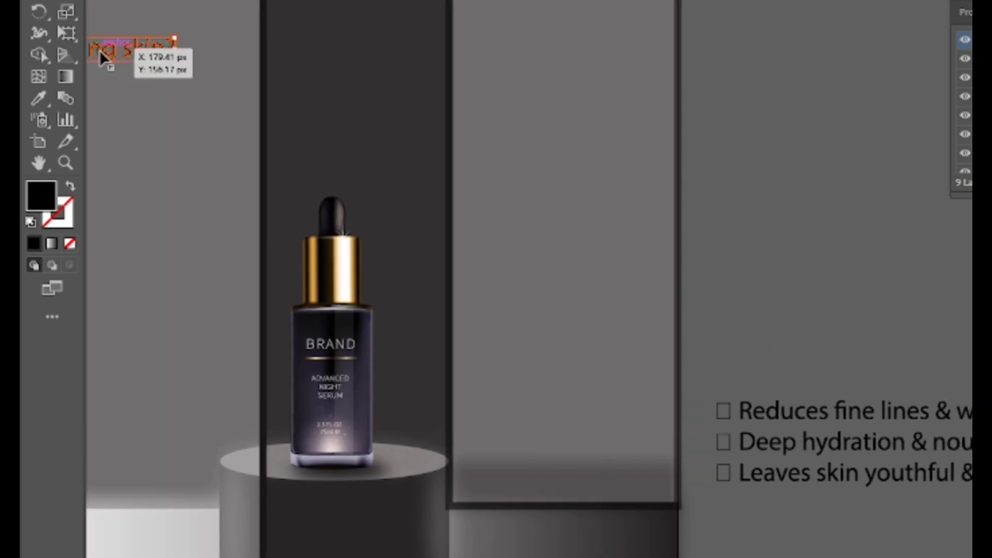
{"action": "left_click_drag", "start_coordinate": [200, 105], "coordinate": [213, 105]}
{"action": "key", "text": "ctrl+z"}
{"action": "left_click_drag", "start_coordinate": [269, 150], "coordinate": [613, 116]}
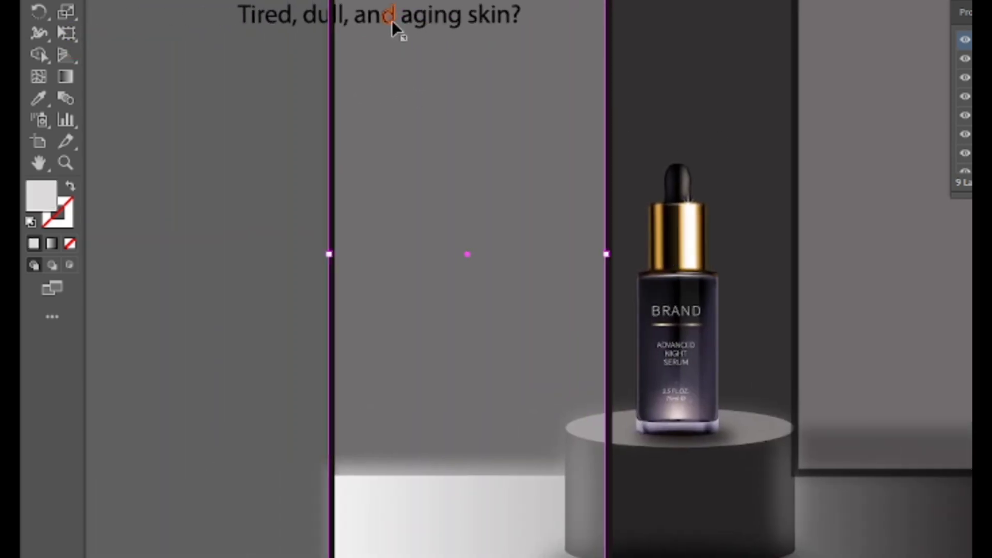
{"action": "left_click", "coordinate": [244, 54]}
{"action": "left_click", "coordinate": [454, 216]}
{"action": "left_click", "coordinate": [216, 55]}
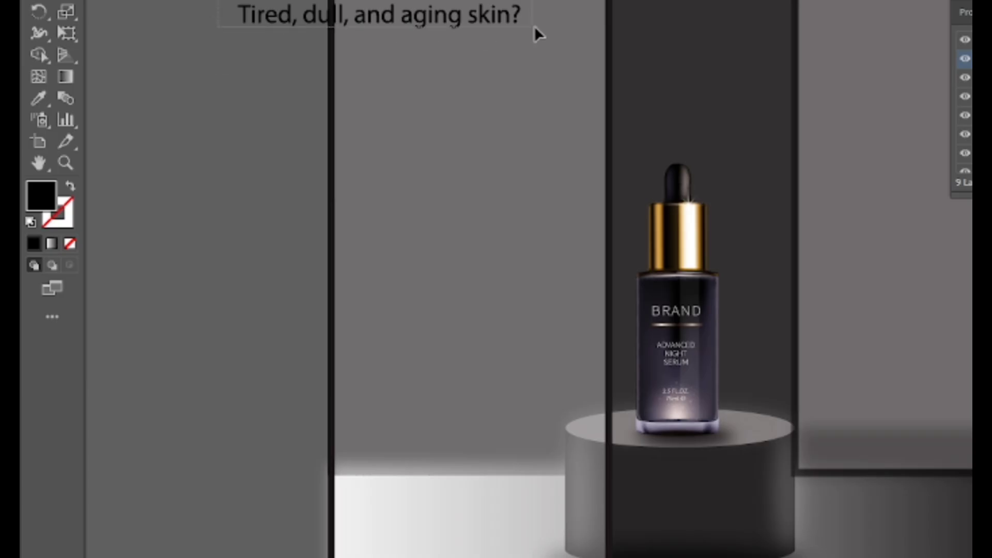
{"action": "left_click_drag", "start_coordinate": [503, 15], "coordinate": [603, 8]}
Scale down the "Tired, dull, and aging skin?" line and position it just inside the left panel under the headline.
{"action": "left_click", "coordinate": [321, 38]}
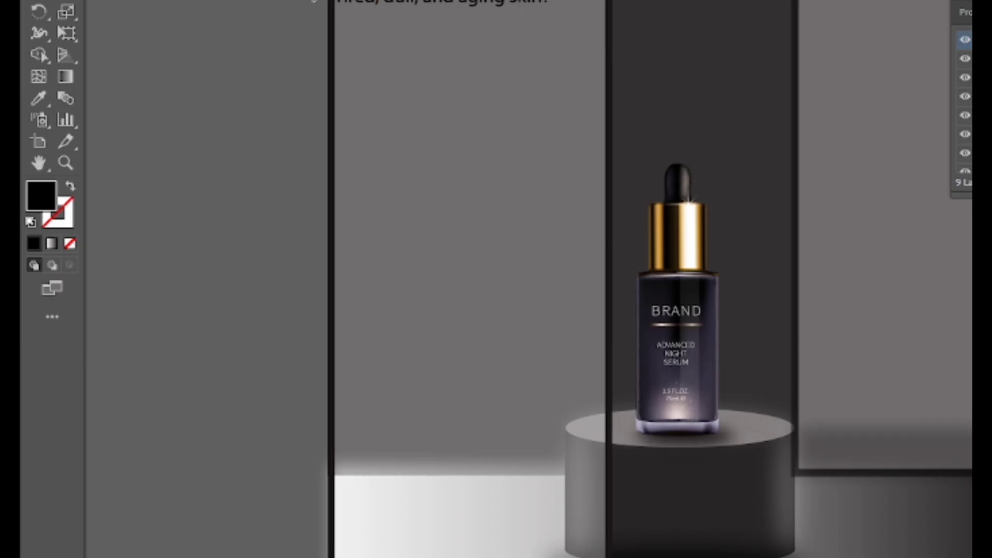
{"action": "left_click", "coordinate": [521, 5]}
{"action": "key", "text": "ctrl+shift+a"}
{"action": "left_click", "coordinate": [398, 2]}
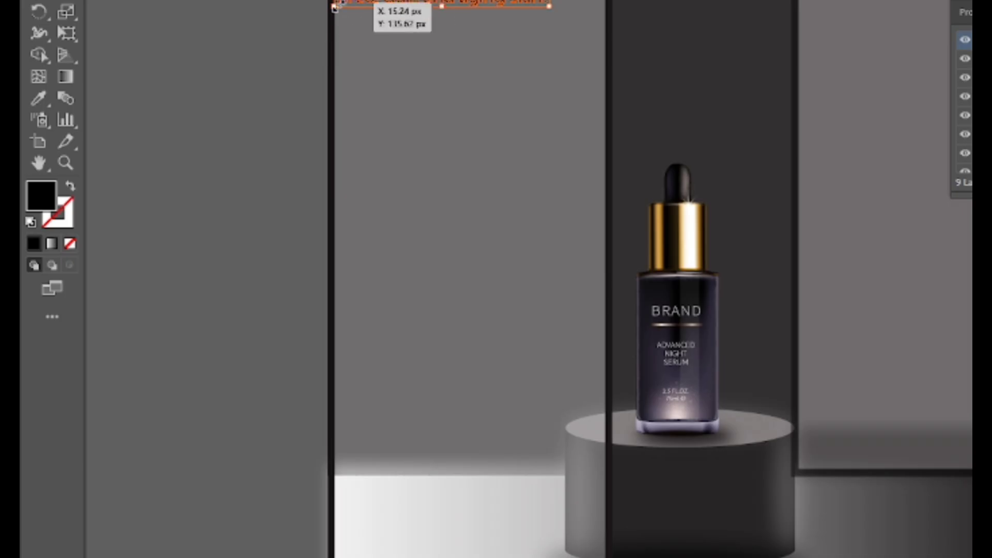
{"action": "left_click_drag", "start_coordinate": [335, 7], "coordinate": [356, 3]}
{"action": "mouse_move", "coordinate": [463, 2]}
{"action": "left_mouse_down"}
{"action": "mouse_move", "coordinate": [550, 2]}
{"action": "mouse_move", "coordinate": [472, 6]}
{"action": "left_mouse_up"}
Delete the sentence starting with "Our Advanced Night Serum works overnight to repair" beside the artboard.
{"action": "left_click_drag", "start_coordinate": [970, 326], "coordinate": [383, 358]}
{"action": "left_click_drag", "start_coordinate": [381, 390], "coordinate": [773, 412]}
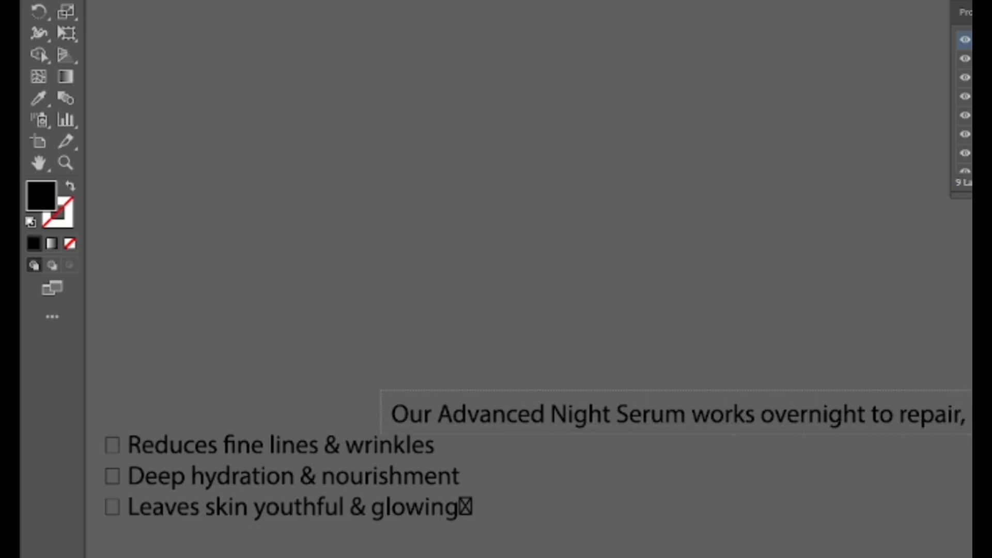
{"action": "left_click_drag", "start_coordinate": [970, 434], "coordinate": [971, 434]}
{"action": "key", "text": "Delete"}
Scale down the three benefit lines starting with "Reduces fine lines & wrinkles" and move them onto the left glass panel below the question.
{"action": "left_click_drag", "start_coordinate": [682, 390], "coordinate": [839, 321]}
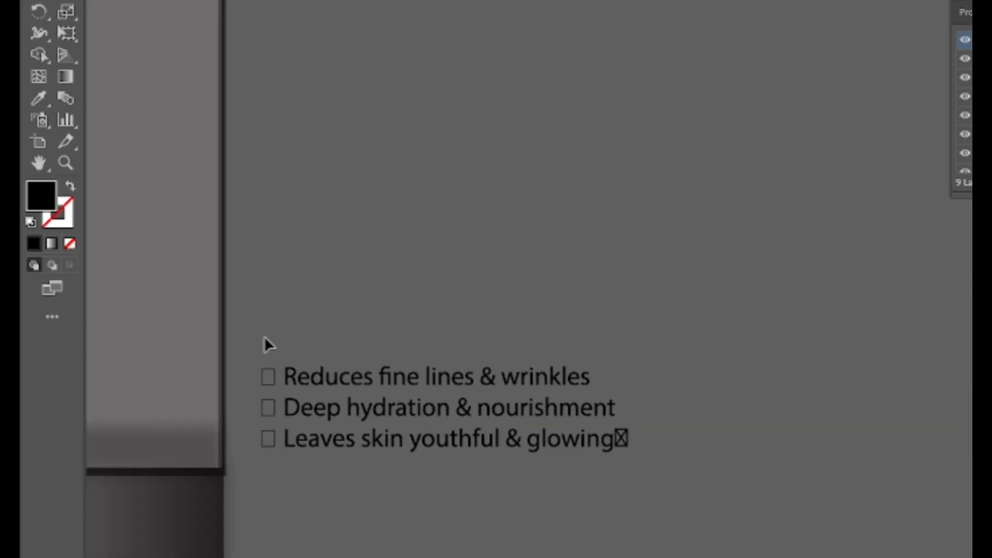
{"action": "left_click_drag", "start_coordinate": [264, 336], "coordinate": [188, 340]}
{"action": "left_click_drag", "start_coordinate": [416, 430], "coordinate": [971, 471]}
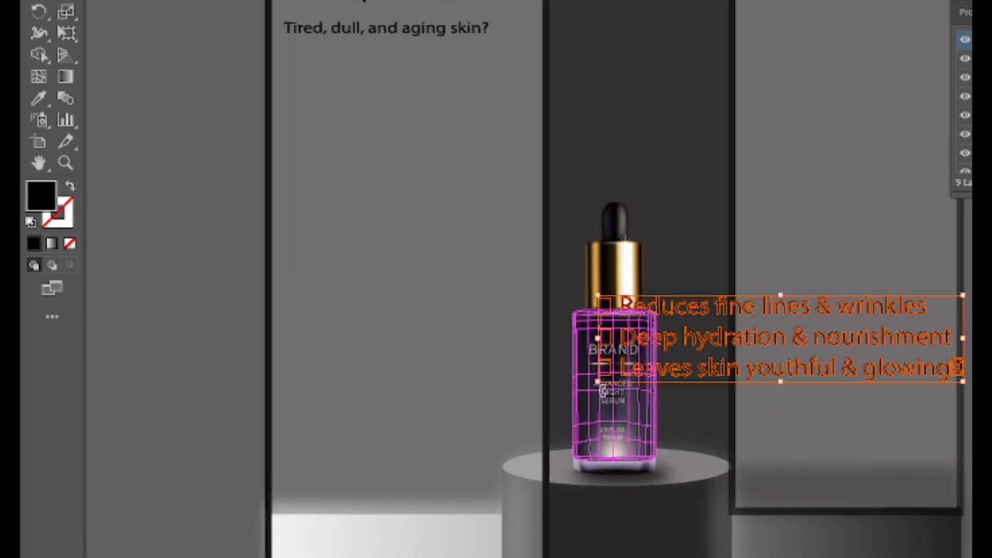
{"action": "left_click_drag", "start_coordinate": [599, 381], "coordinate": [633, 374]}
{"action": "left_click_drag", "start_coordinate": [815, 324], "coordinate": [486, 126]}
{"action": "left_click_drag", "start_coordinate": [486, 126], "coordinate": [454, 107]}
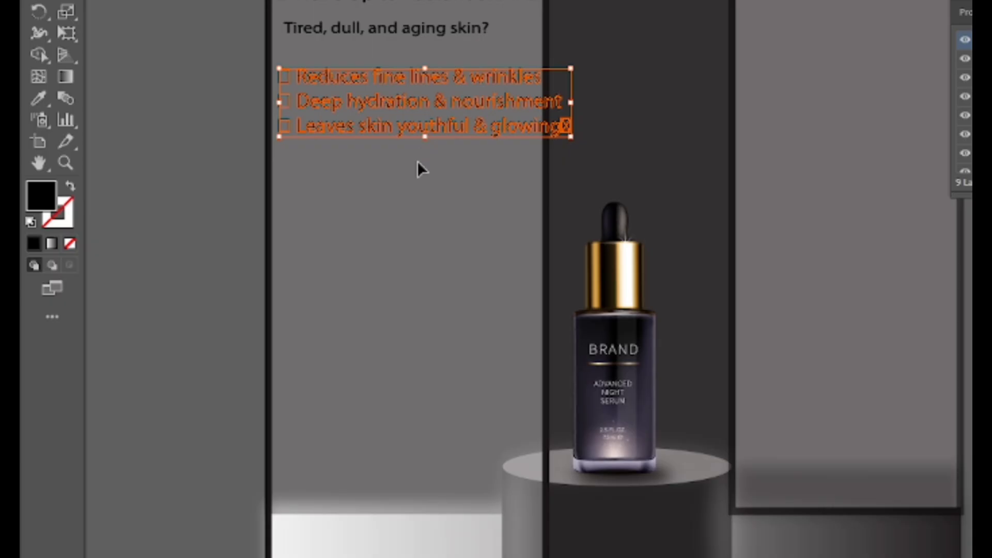
Shrink the three benefit lines further to fit inside the left panel and align them under the question line.
{"action": "left_click_drag", "start_coordinate": [279, 136], "coordinate": [298, 132]}
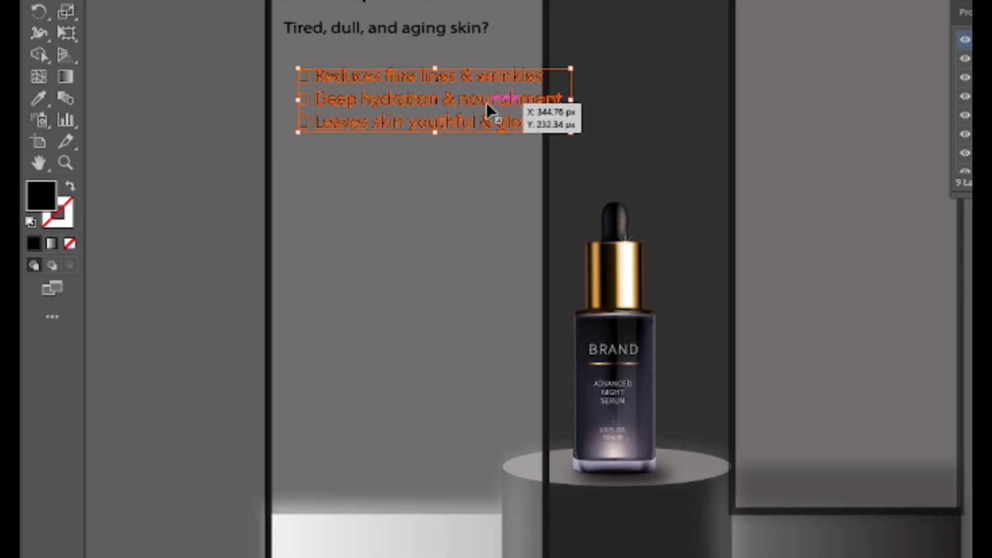
{"action": "left_click_drag", "start_coordinate": [486, 102], "coordinate": [467, 88]}
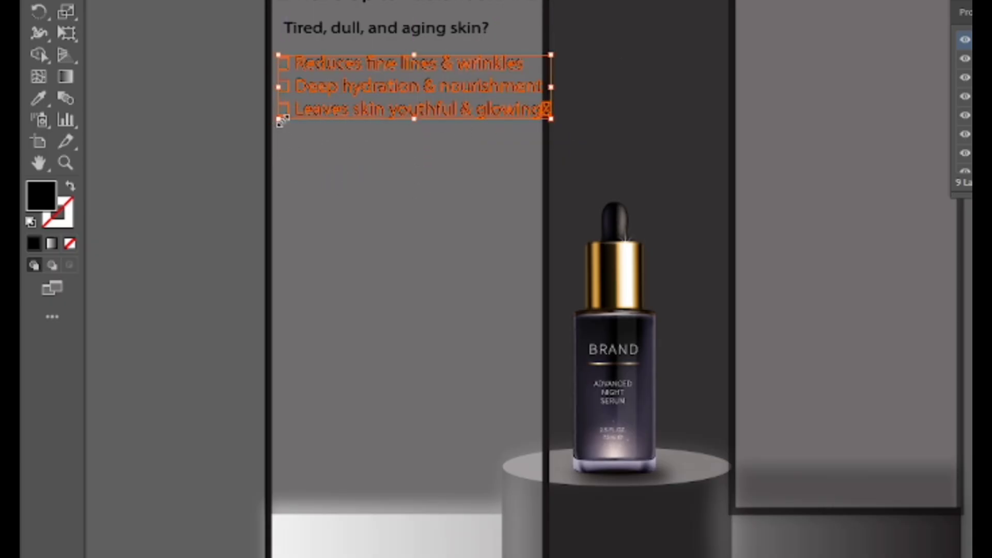
{"action": "left_click_drag", "start_coordinate": [281, 121], "coordinate": [314, 110]}
{"action": "left_click_drag", "start_coordinate": [473, 82], "coordinate": [442, 82]}
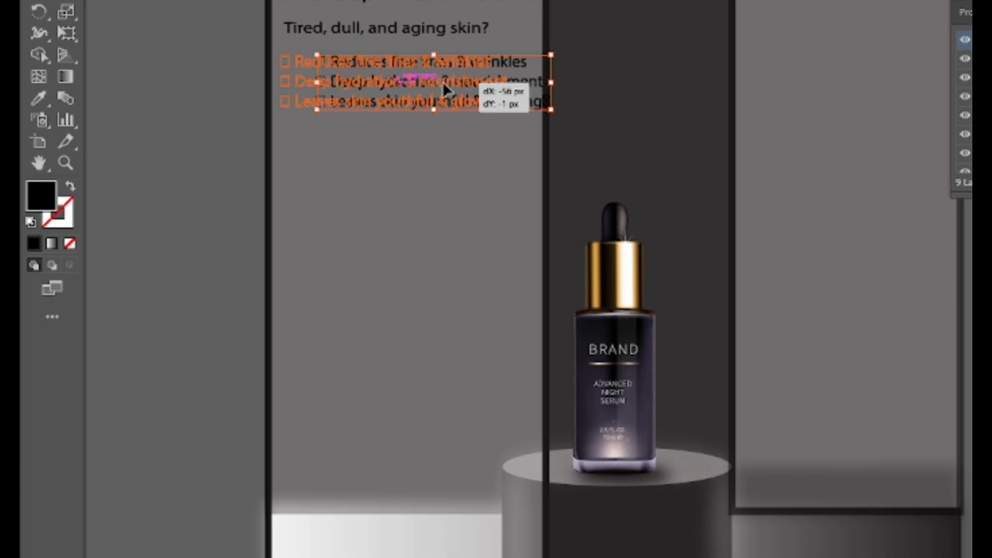
{"action": "left_click", "coordinate": [241, 71]}
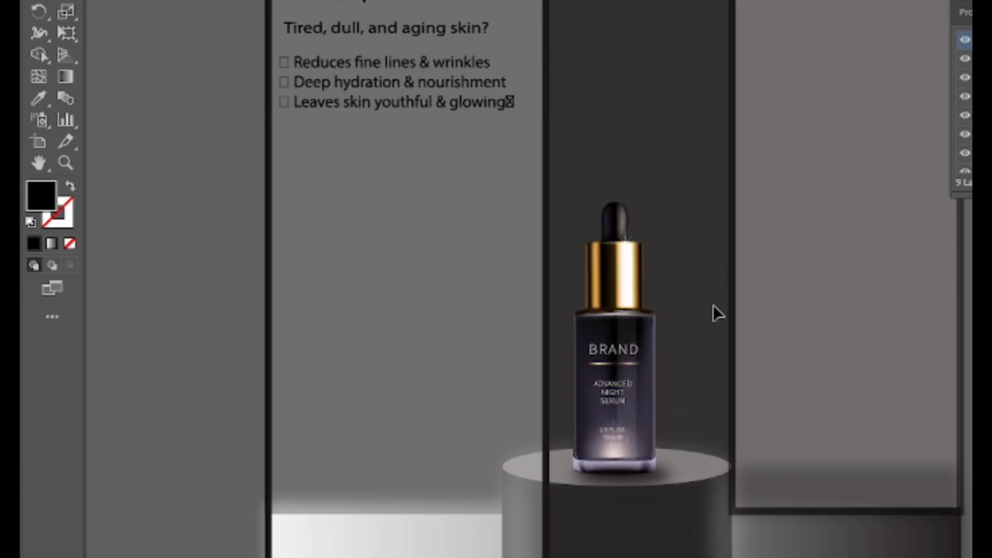
Recolour the three benefit lines with a very light pink fill.
{"action": "left_click", "coordinate": [396, 78]}
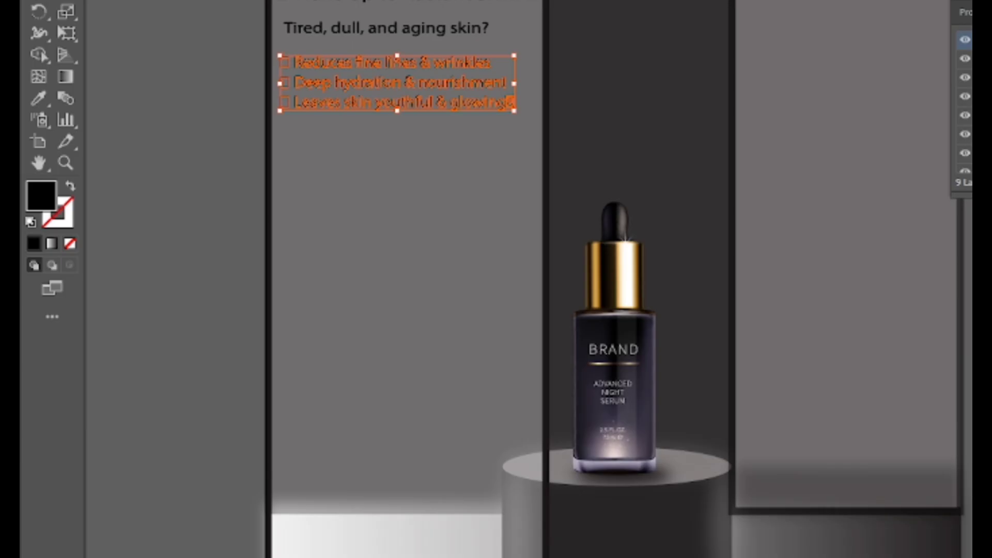
{"action": "key", "text": "ctrl+shift+a"}
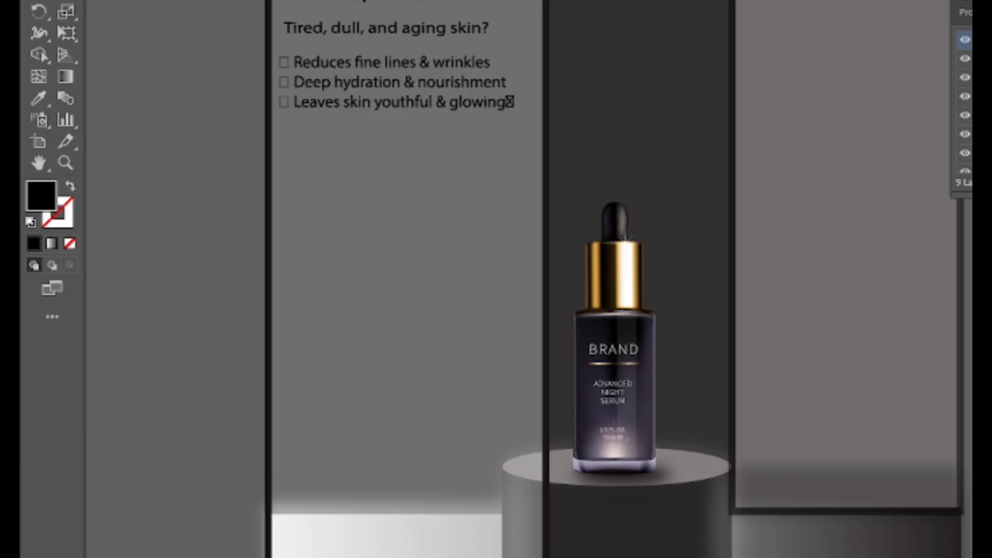
{"action": "left_click", "coordinate": [444, 83]}
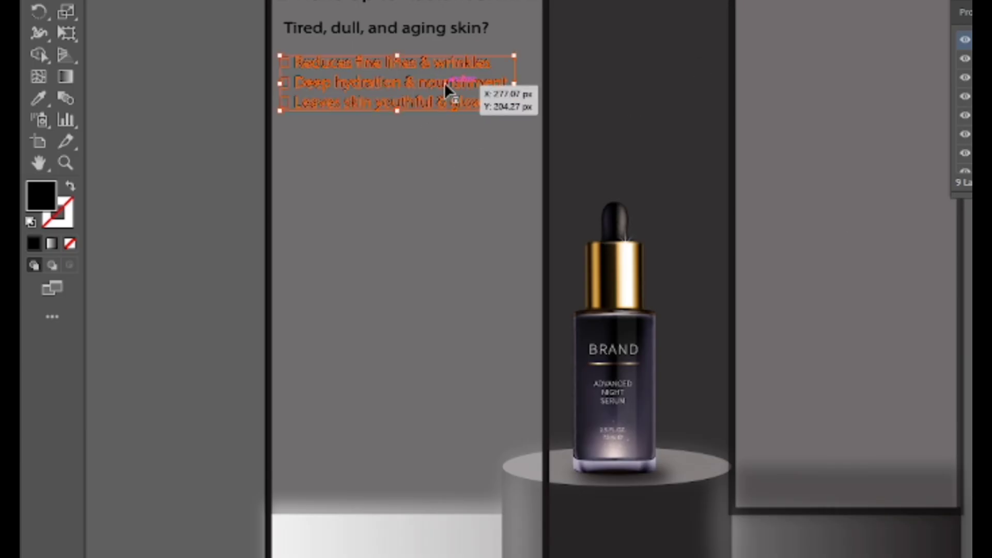
{"action": "double_click", "coordinate": [42, 196]}
{"action": "key", "text": "Return"}
{"action": "key", "text": "ctrl+shift+a"}
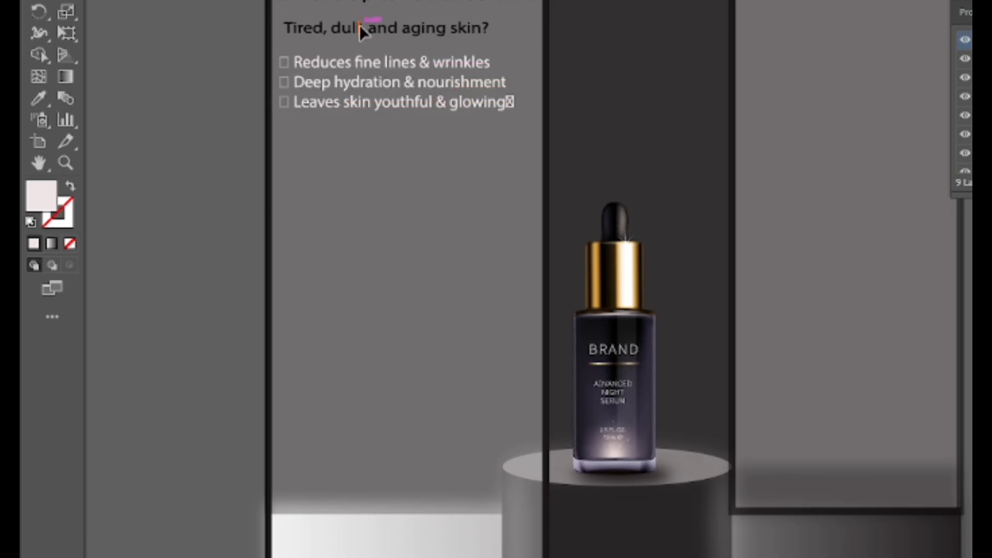
Recolour the "Wake Up to Radiant Skin!" headline with a deep blue fill.
{"action": "left_click", "coordinate": [362, 31]}
{"action": "left_click", "coordinate": [293, 1]}
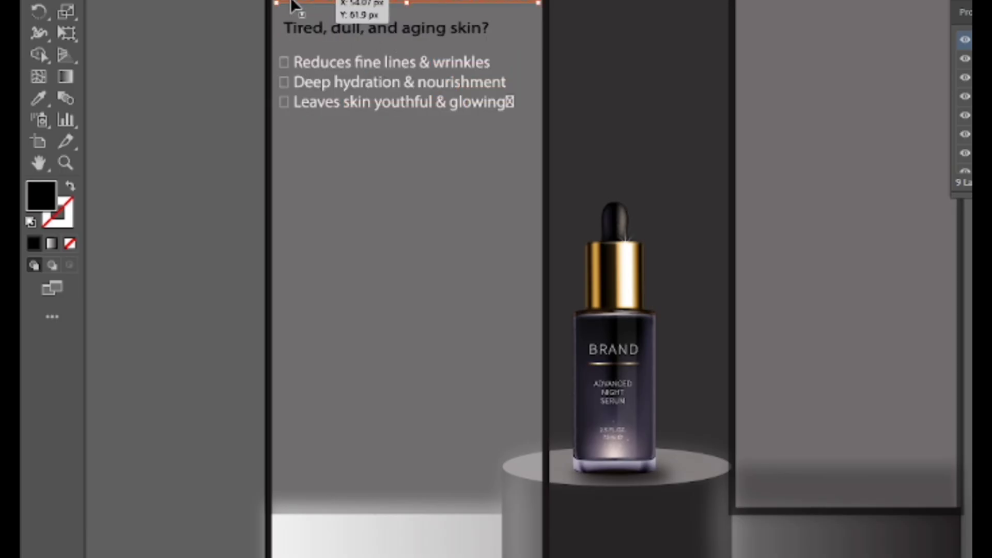
{"action": "double_click", "coordinate": [40, 197]}
{"action": "left_click", "coordinate": [904, 293]}
{"action": "left_click", "coordinate": [905, 214]}
{"action": "left_click", "coordinate": [864, 205]}
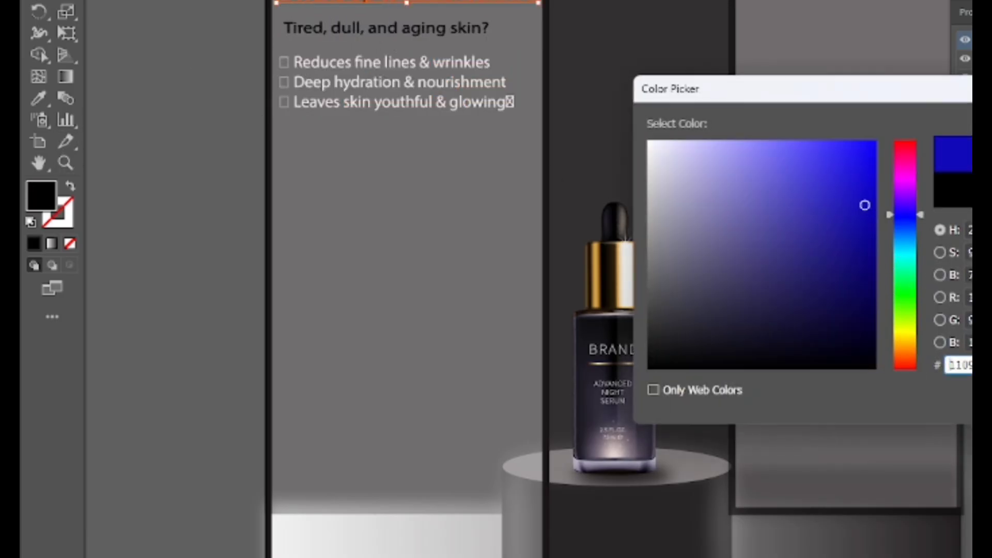
{"action": "key", "text": "Return"}
Sample the benefit lines' light pink fill onto the "Tired, dull, and aging skin?" line.
{"action": "left_click", "coordinate": [373, 32]}
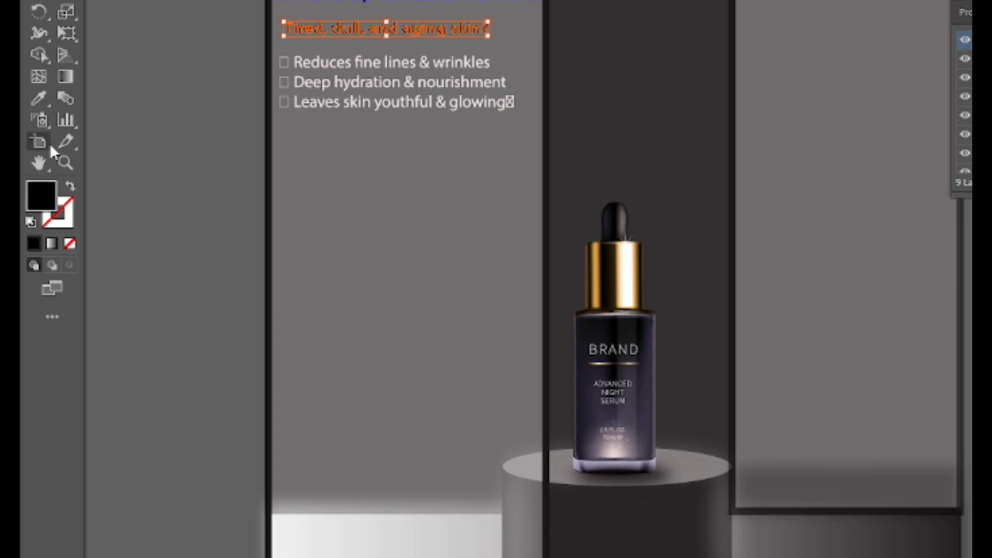
{"action": "left_click", "coordinate": [39, 98]}
{"action": "left_click", "coordinate": [329, 84]}
On a new layer, draw a light pink rectangle across the left panel and place it behind the headline.
{"action": "left_click", "coordinate": [211, 27]}
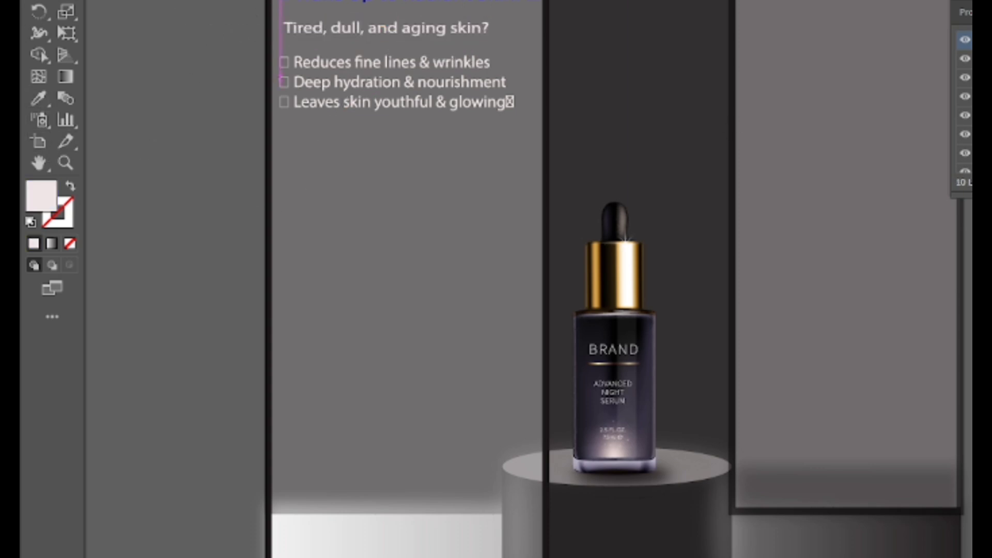
{"action": "left_click_drag", "start_coordinate": [268, 3], "coordinate": [547, 12]}
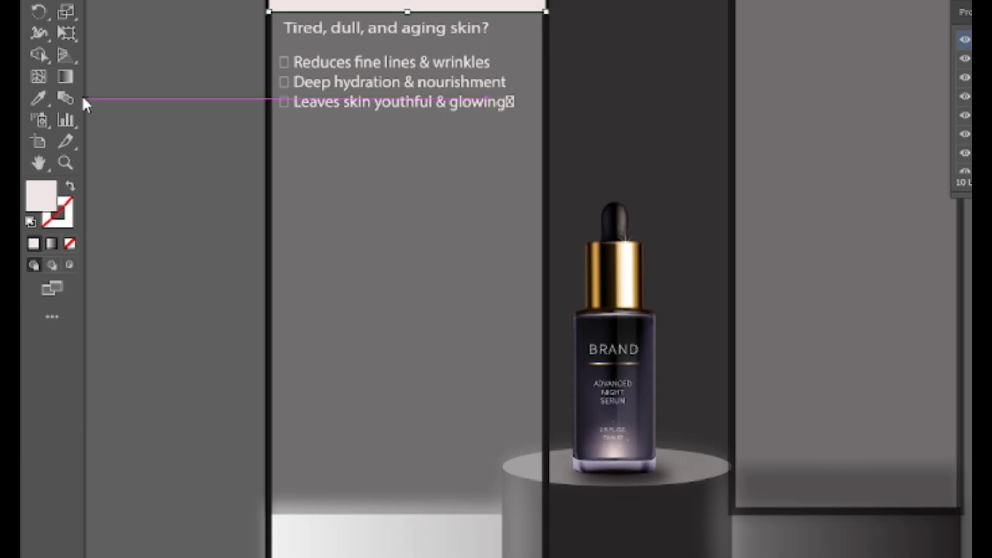
{"action": "key", "text": "ctrl+bracketleft"}
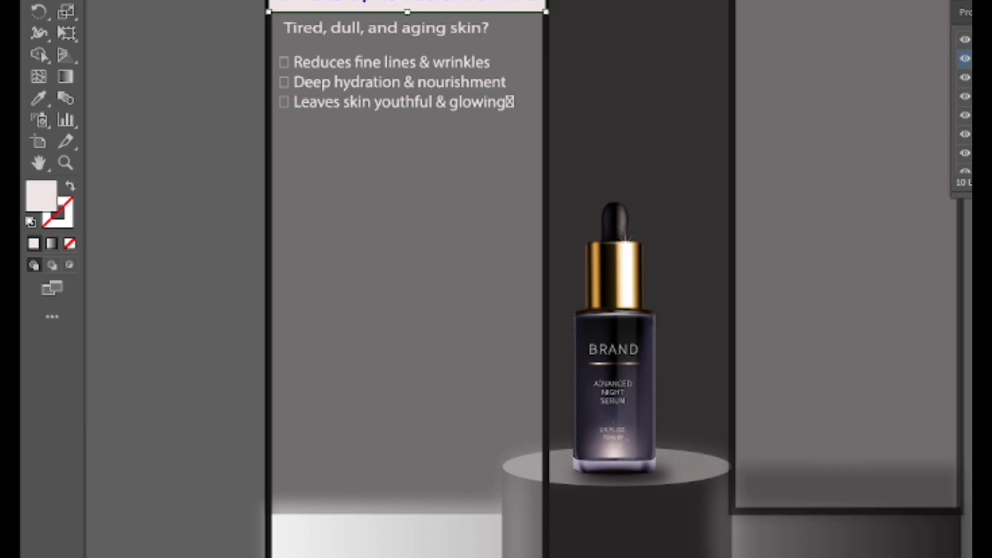
{"action": "key", "text": "ctrl+shift+a"}
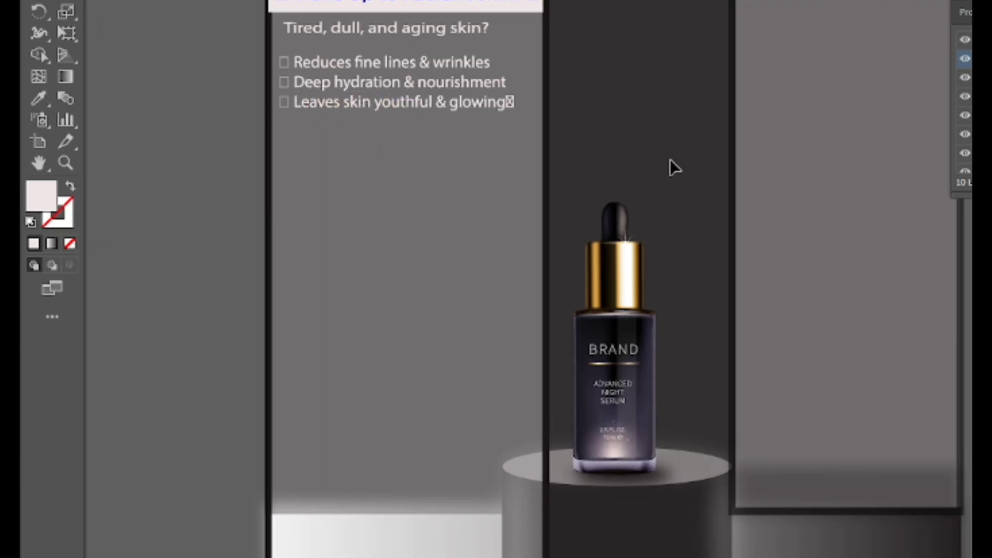
Move the headline, its light bar and the text lines together down to the lower part of the left glass panel.
{"action": "scroll", "coordinate": [806, 29], "scroll_direction": "down", "scroll_amount": 3}
{"action": "scroll", "coordinate": [786, 12], "scroll_direction": "up", "scroll_amount": 4}
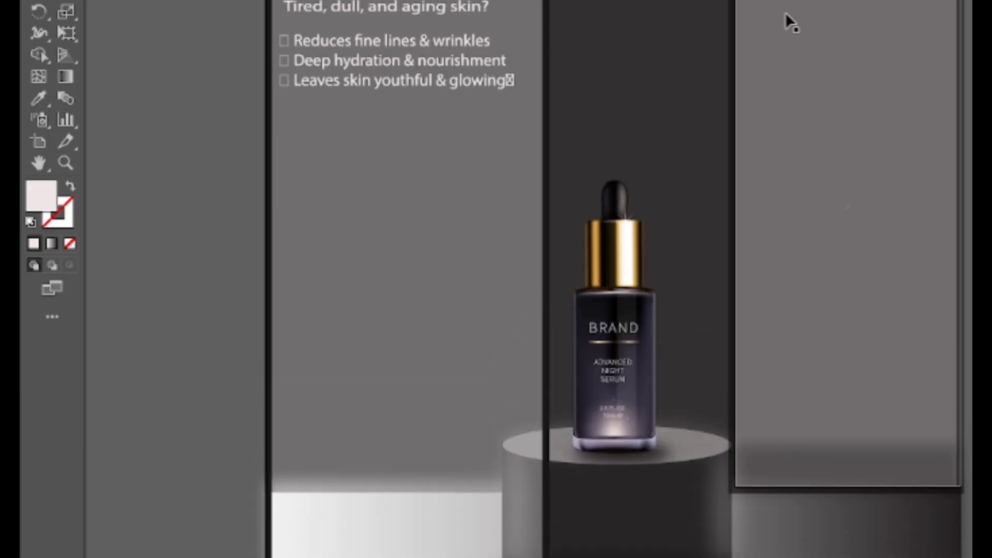
{"action": "scroll", "coordinate": [764, 50], "scroll_direction": "down", "scroll_amount": 3}
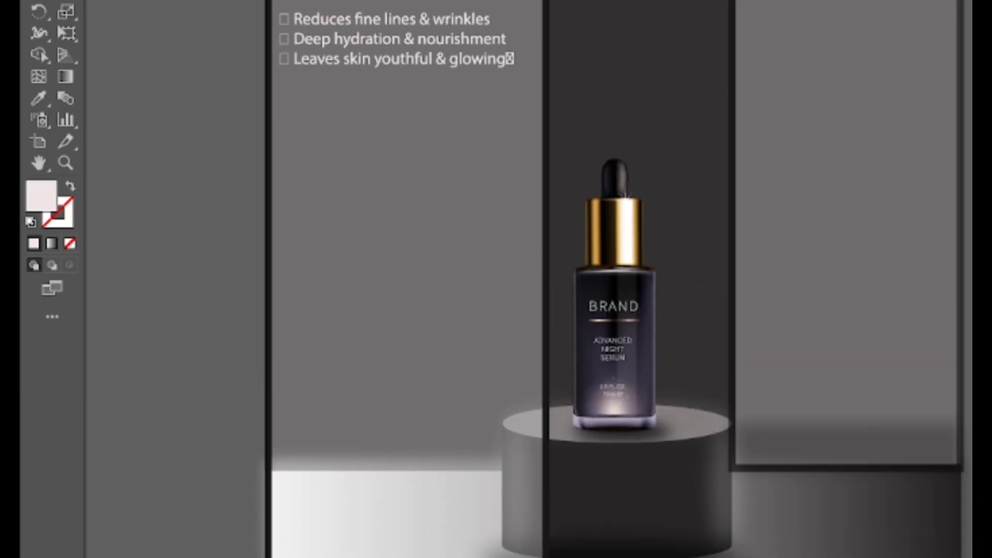
{"action": "left_click_drag", "start_coordinate": [491, 39], "coordinate": [492, 250]}
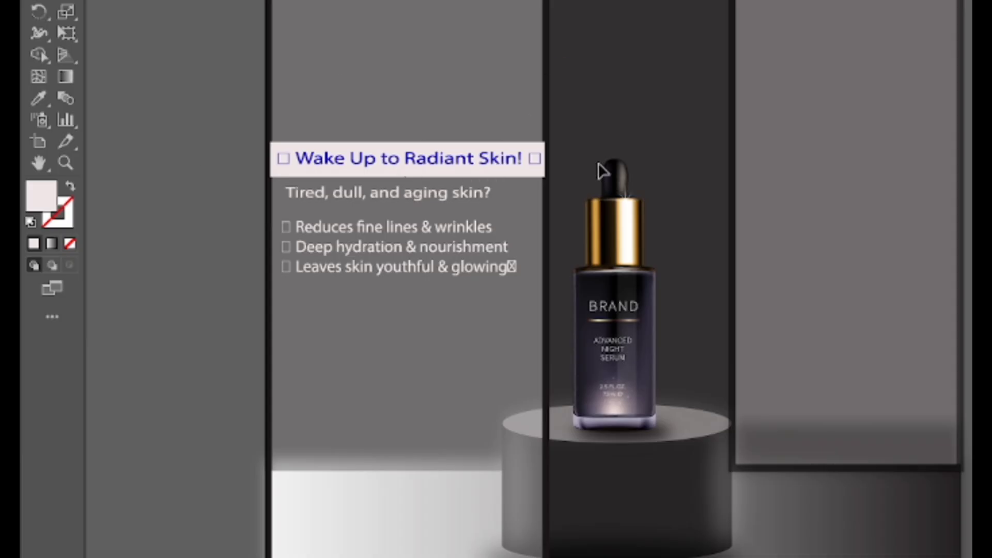
{"action": "scroll", "coordinate": [602, 170], "scroll_direction": "down", "scroll_amount": 4}
{"action": "left_click_drag", "start_coordinate": [457, 160], "coordinate": [461, 265]}
{"action": "key", "text": "ctrl+shift+a"}
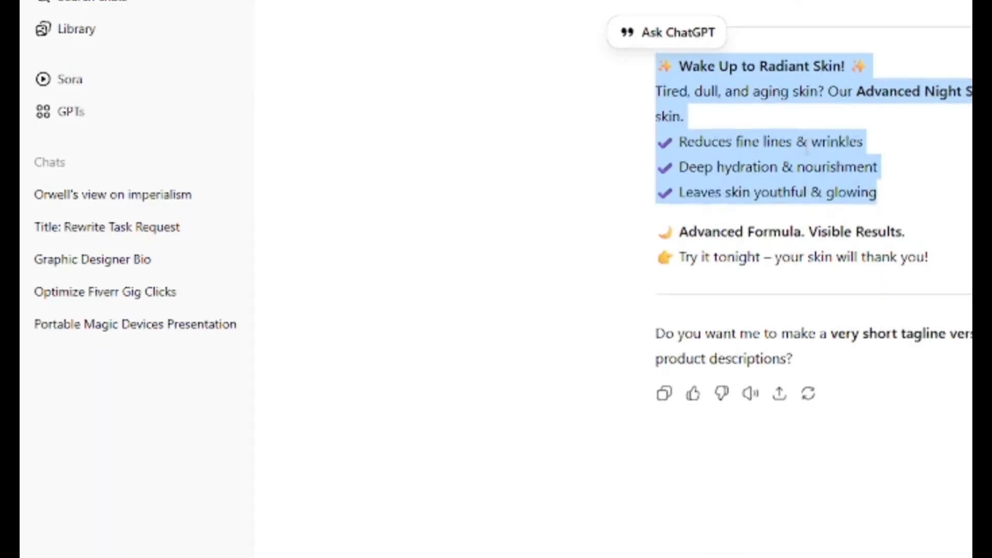
Copy the key highlight words through "Visible Results from First Use" from the ChatGPT conversation and paste them into the Illustrator design.
{"action": "left_click", "coordinate": [880, 205]}
{"action": "scroll", "coordinate": [878, 205], "scroll_direction": "up", "scroll_amount": 10}
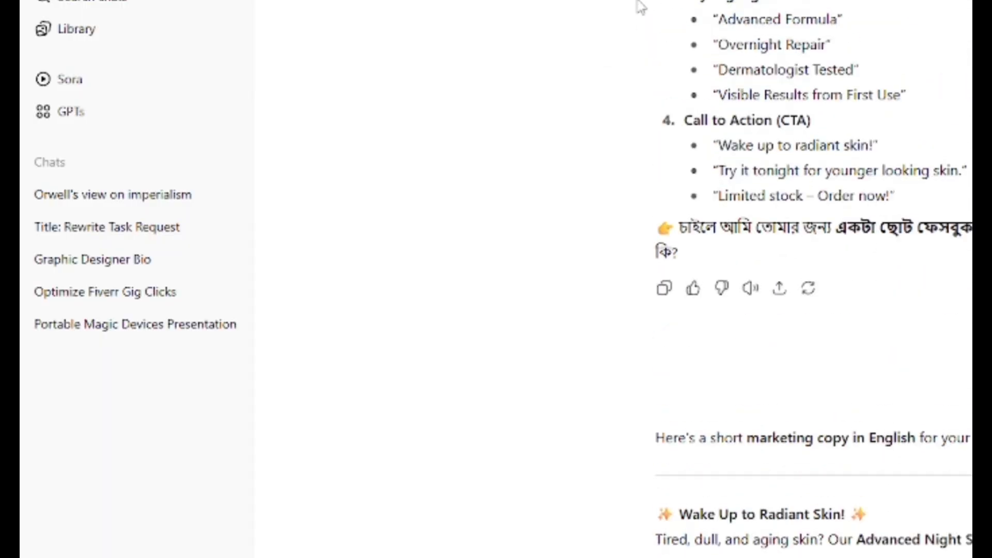
{"action": "left_click_drag", "start_coordinate": [685, 2], "coordinate": [923, 112]}
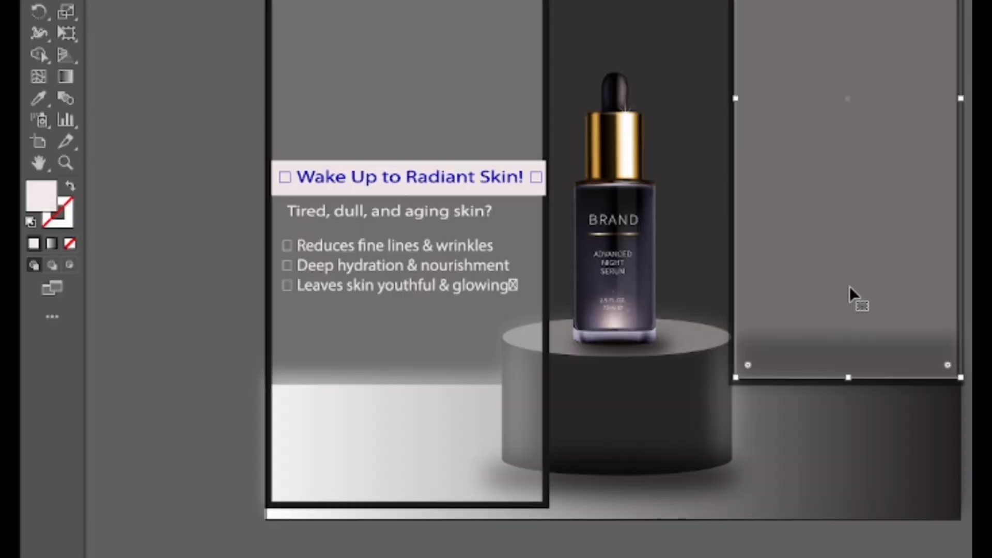
{"action": "key", "text": "ctrl+v"}
Enlarge the pasted key highlight words and move them off the artboard beyond the right panel.
{"action": "scroll", "coordinate": [620, 279], "scroll_direction": "up", "scroll_amount": 2}
{"action": "key", "text": "ctrl+shift+period"}
{"action": "key", "text": "ctrl+shift+period"}
{"action": "key", "text": "ctrl+shift+period"}
{"action": "key", "text": "ctrl+shift+period"}
{"action": "key", "text": "ctrl+shift+period"}
{"action": "key", "text": "ctrl+shift+period"}
{"action": "key", "text": "ctrl+shift+period"}
{"action": "key", "text": "ctrl+shift+period"}
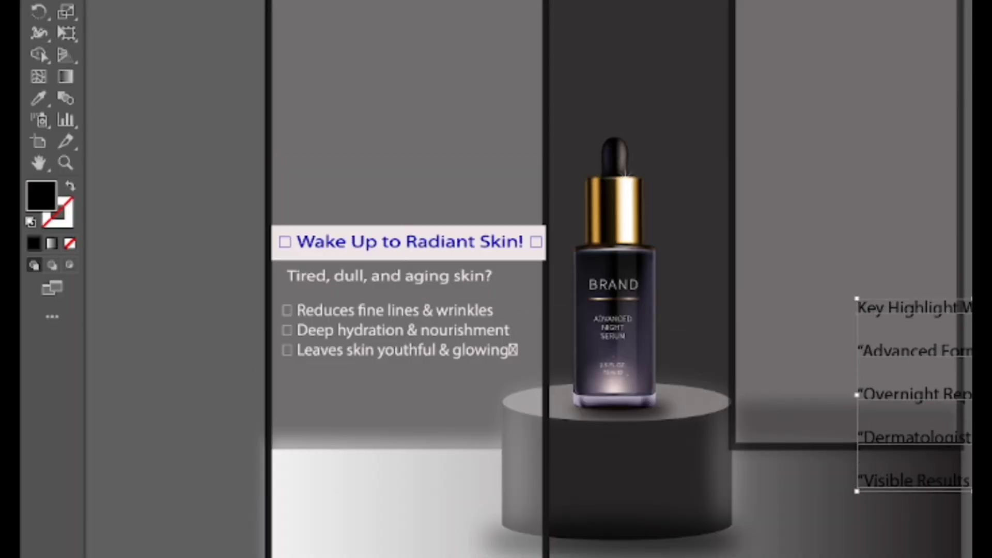
{"action": "left_click_drag", "start_coordinate": [915, 308], "coordinate": [989, 284]}
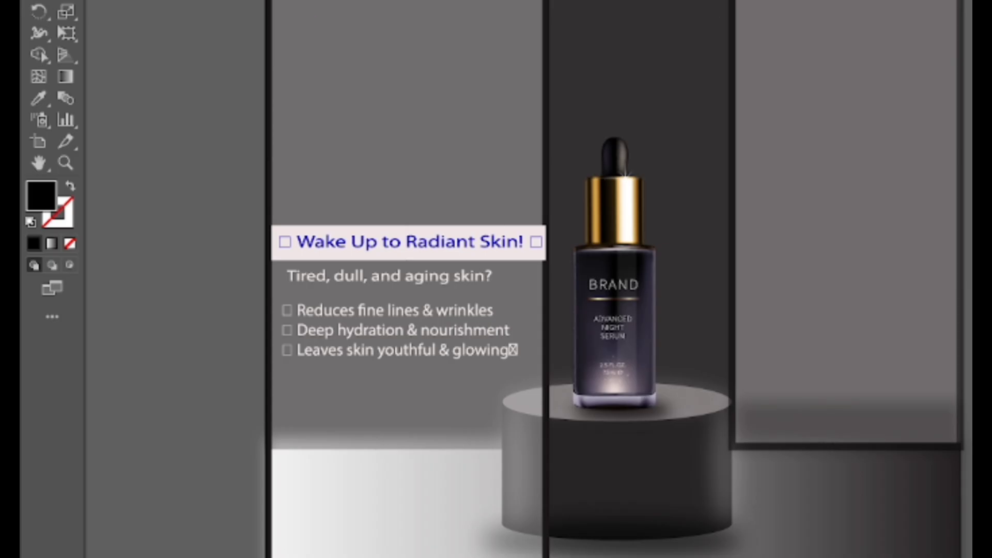
Draw a large rectangle across the right glass panel and fill it with dusty pink.
{"action": "mouse_move", "coordinate": [754, 78]}
{"action": "left_mouse_down"}
{"action": "mouse_move", "coordinate": [785, 131]}
{"action": "mouse_move", "coordinate": [942, 310]}
{"action": "mouse_move", "coordinate": [961, 311]}
{"action": "left_mouse_up"}
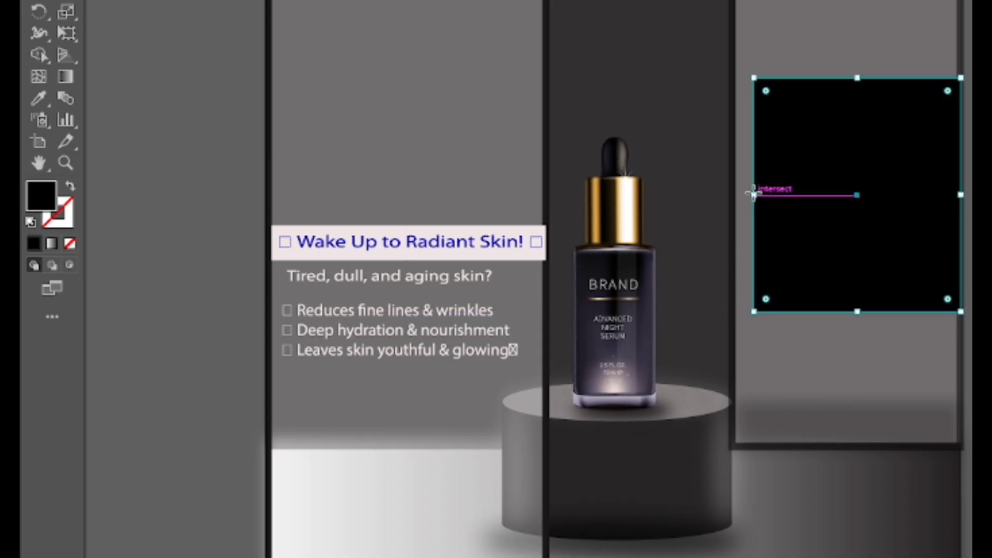
{"action": "left_click_drag", "start_coordinate": [753, 194], "coordinate": [733, 195]}
{"action": "key", "text": "ctrl+z"}
{"action": "key", "text": "v"}
{"action": "left_click", "coordinate": [761, 197]}
{"action": "double_click", "coordinate": [32, 206]}
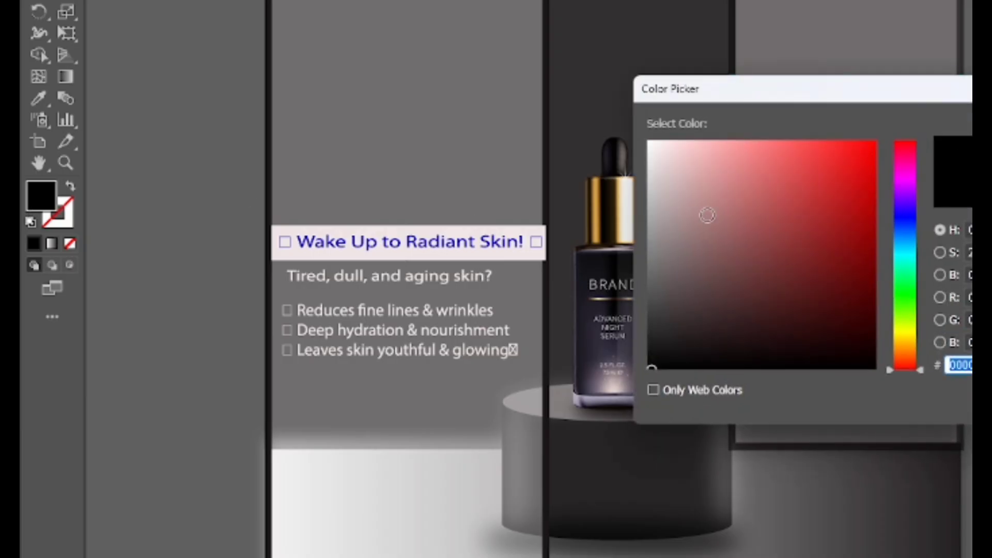
{"action": "left_click", "coordinate": [682, 201]}
{"action": "key", "text": "Return"}
{"action": "left_click", "coordinate": [682, 200]}
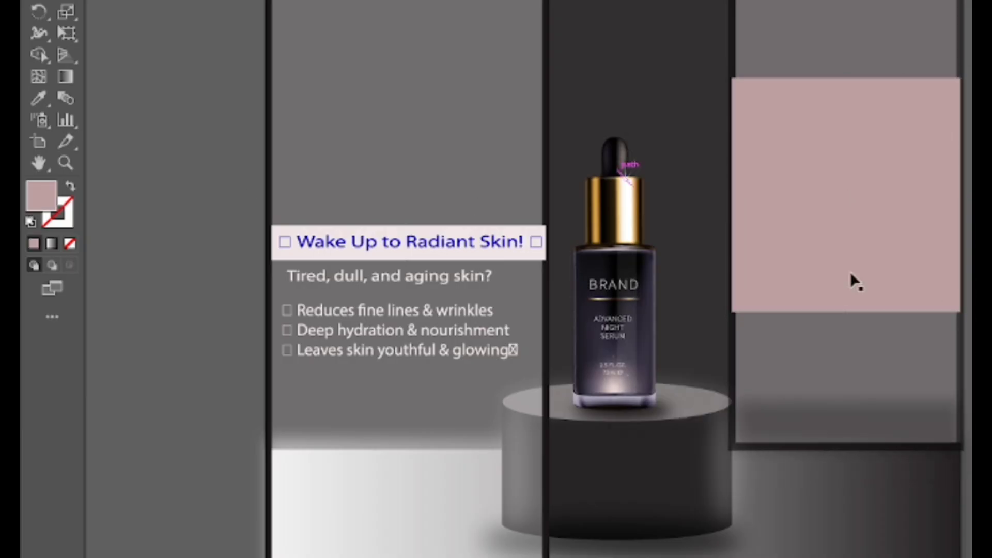
Narrow the dusty pink rectangle on both sides to fit inside the right panel's frame.
{"action": "left_click", "coordinate": [821, 169]}
{"action": "left_click_drag", "start_coordinate": [734, 196], "coordinate": [736, 195]}
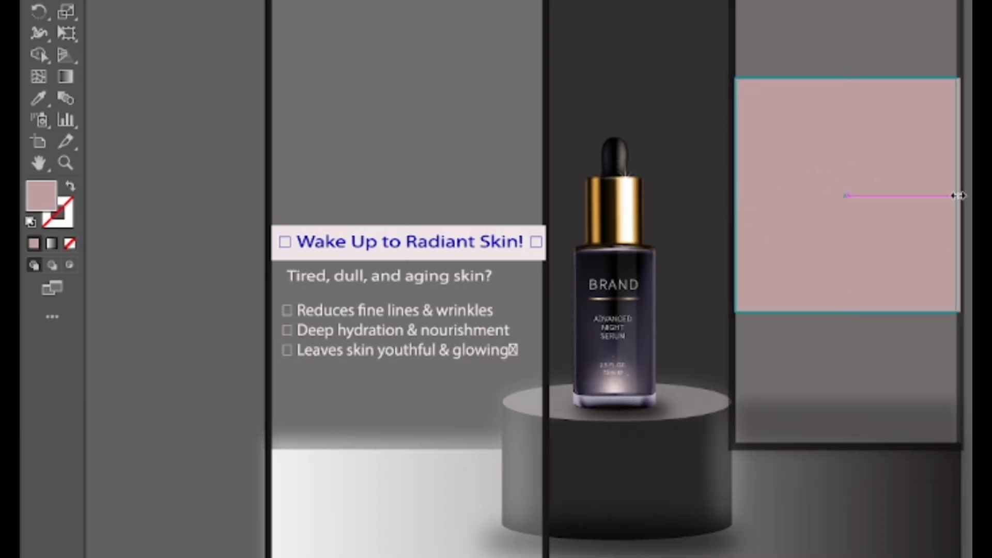
{"action": "left_click_drag", "start_coordinate": [958, 196], "coordinate": [955, 196]}
{"action": "key", "text": "ctrl+shift+a"}
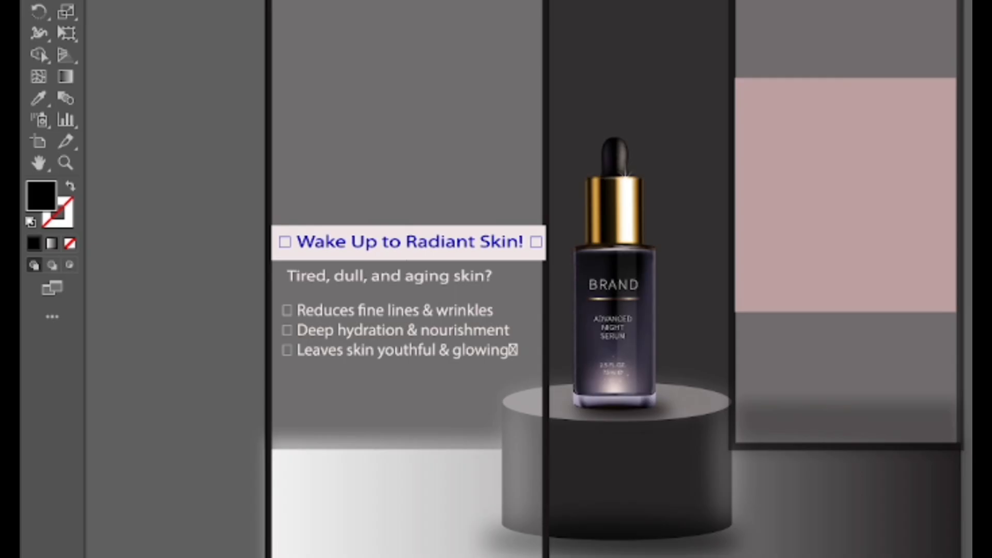
Move the key highlight words over the pink rectangle and try to bring them to the front.
{"action": "left_click_drag", "start_coordinate": [990, 326], "coordinate": [963, 281]}
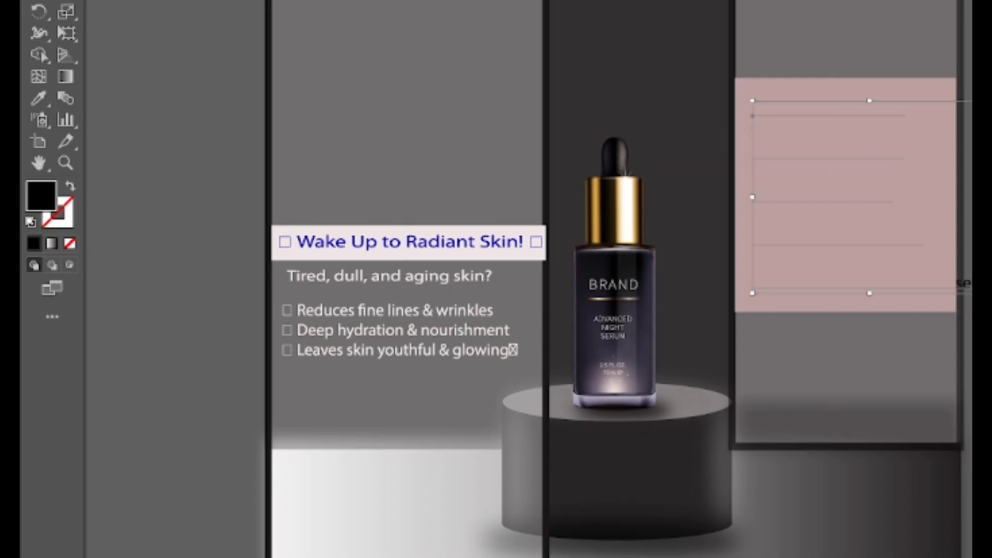
{"action": "key", "text": "ctrl+shift+a"}
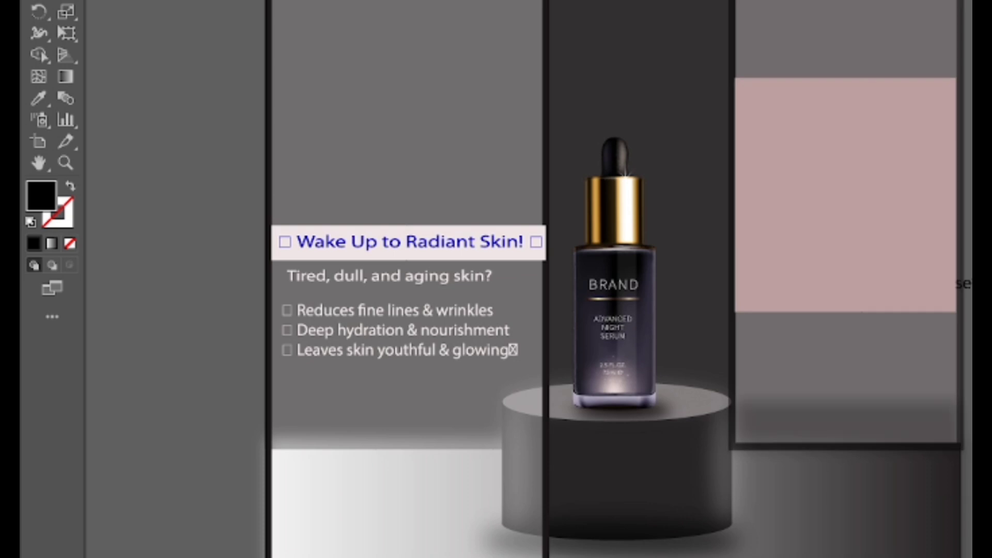
{"action": "left_click", "coordinate": [964, 283]}
{"action": "key", "text": "ctrl+shift+]"}
Undo the pink rectangle and the placement of the key highlight words on the right panel.
{"action": "key", "text": "ctrl+z"}
{"action": "key", "text": "ctrl+z"}
{"action": "key", "text": "ctrl+z"}
{"action": "key", "text": "ctrl+z"}
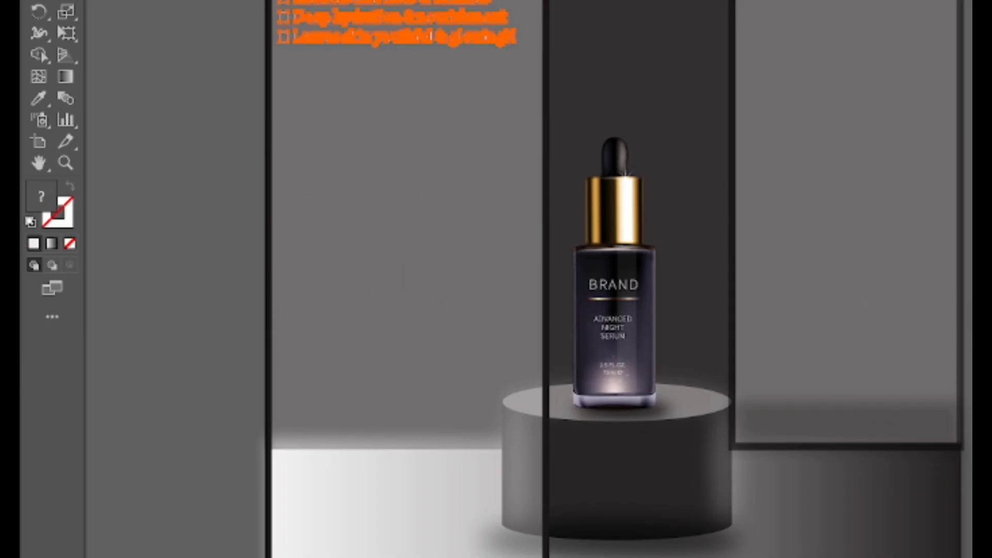
{"action": "key", "text": "ctrl+shift+a"}
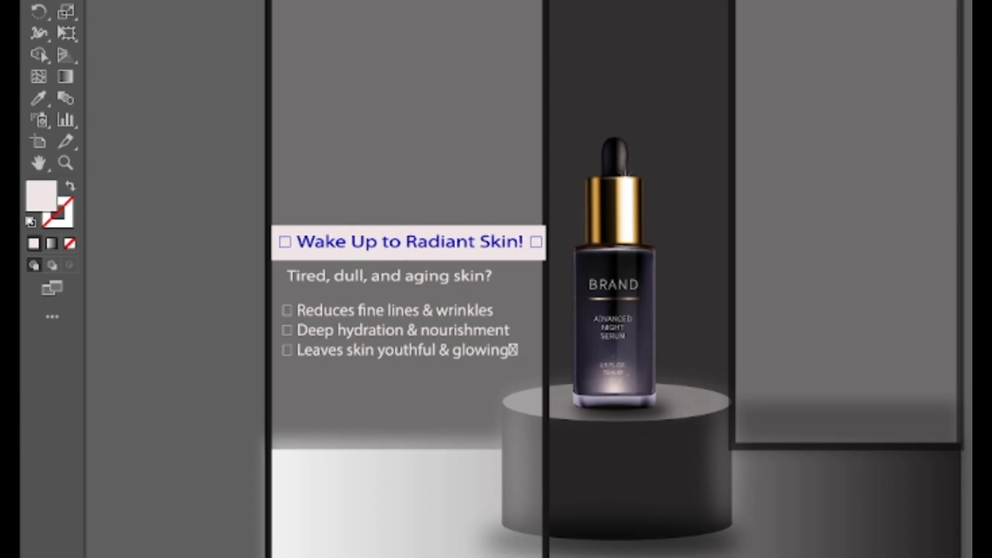
Paste the key highlight words again and colour them with the light pink sampled from the headline bar.
{"action": "key", "text": "ctrl+v"}
{"action": "left_click_drag", "start_coordinate": [916, 302], "coordinate": [972, 291]}
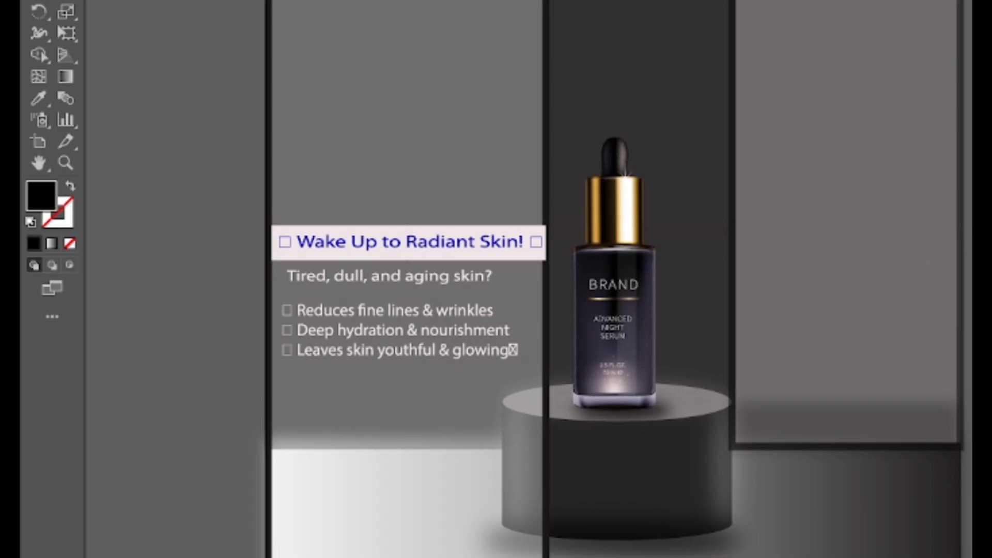
{"action": "key", "text": "i"}
{"action": "left_click", "coordinate": [312, 230]}
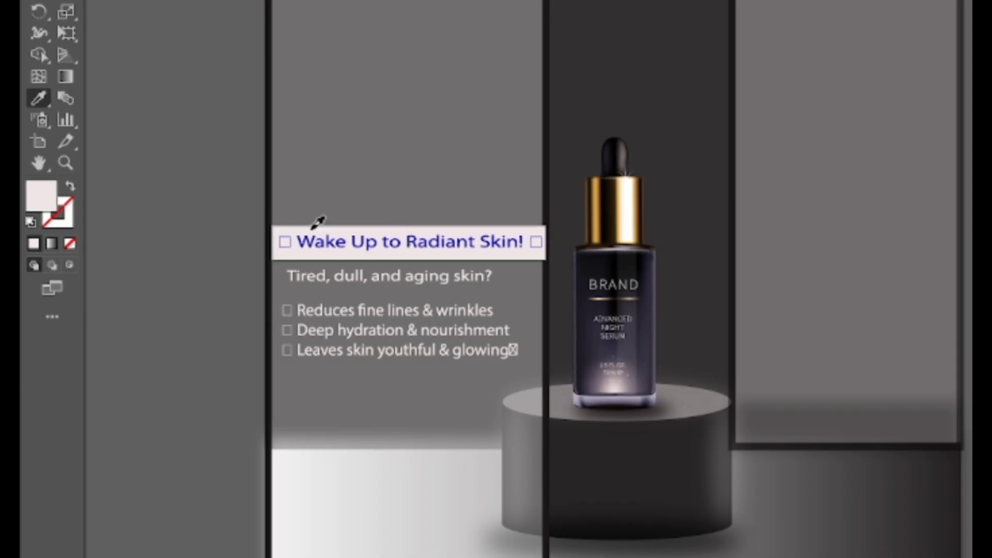
Move the highlight words onto the right panel, scale them to its width and delete the stray end-of-text box.
{"action": "left_click_drag", "start_coordinate": [971, 269], "coordinate": [889, 200]}
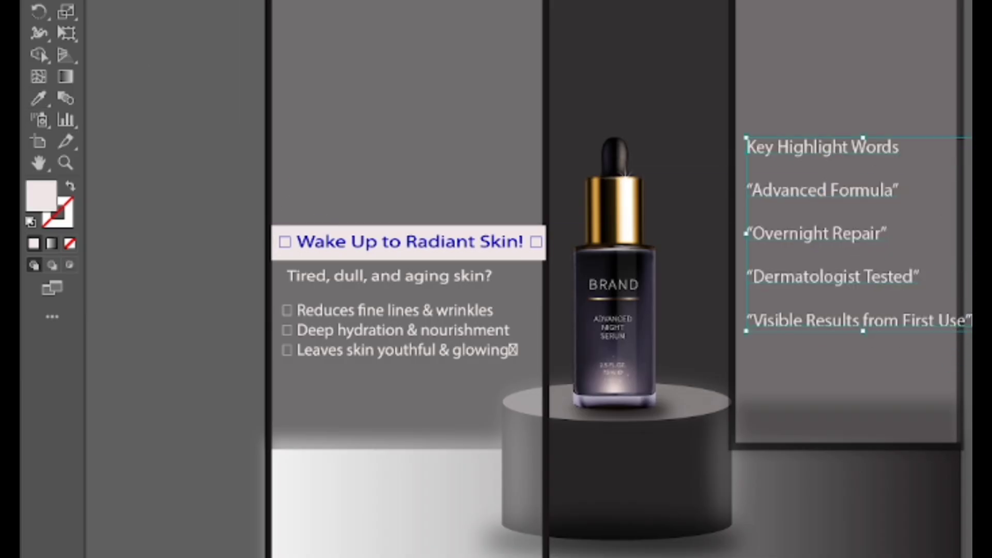
{"action": "left_click_drag", "start_coordinate": [971, 329], "coordinate": [957, 311]}
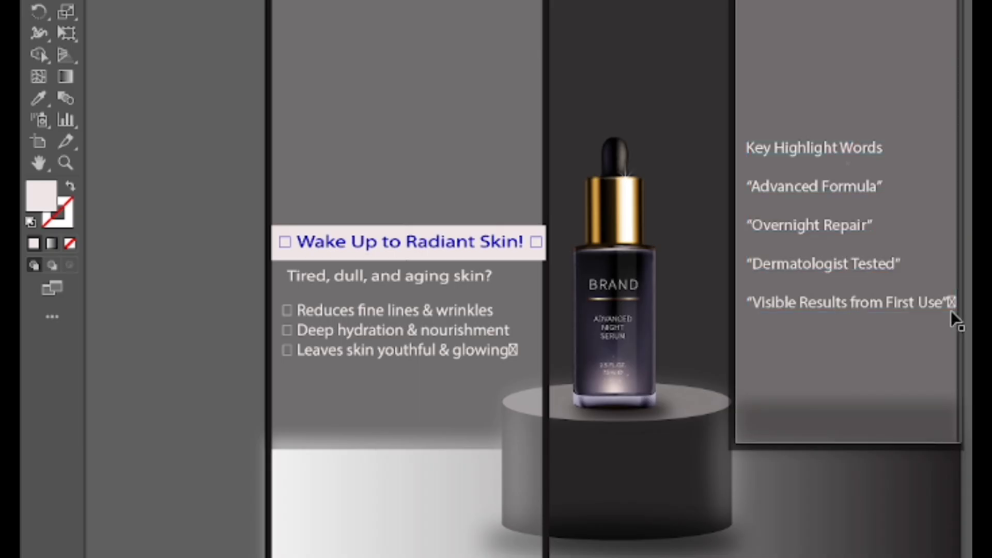
{"action": "left_click", "coordinate": [962, 76]}
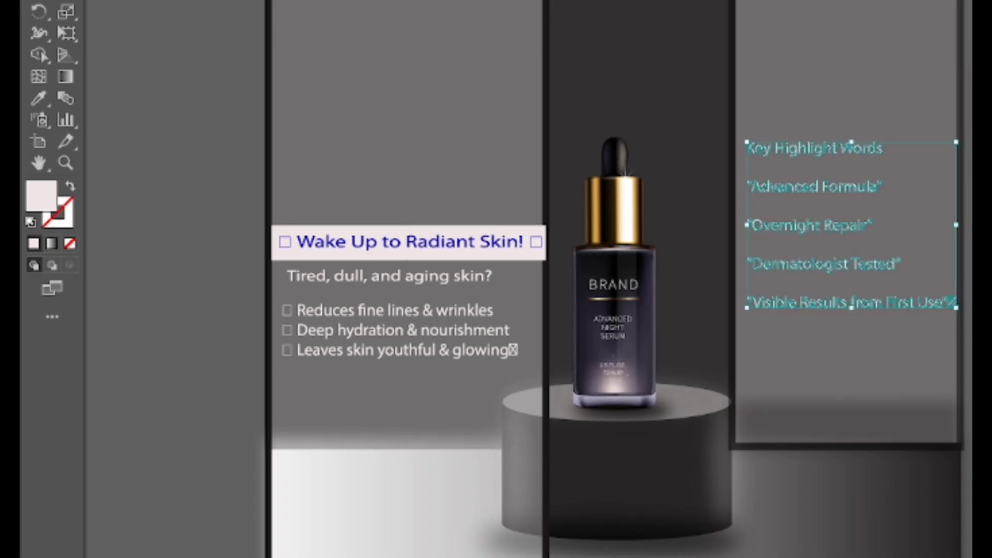
{"action": "left_click", "coordinate": [953, 302]}
{"action": "key", "text": "Delete"}
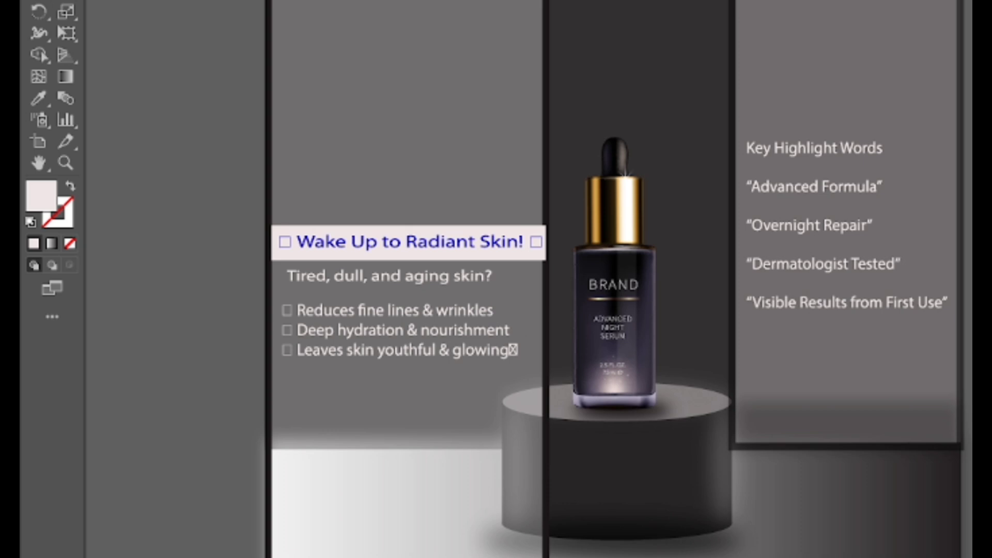
{"action": "left_click", "coordinate": [879, 185]}
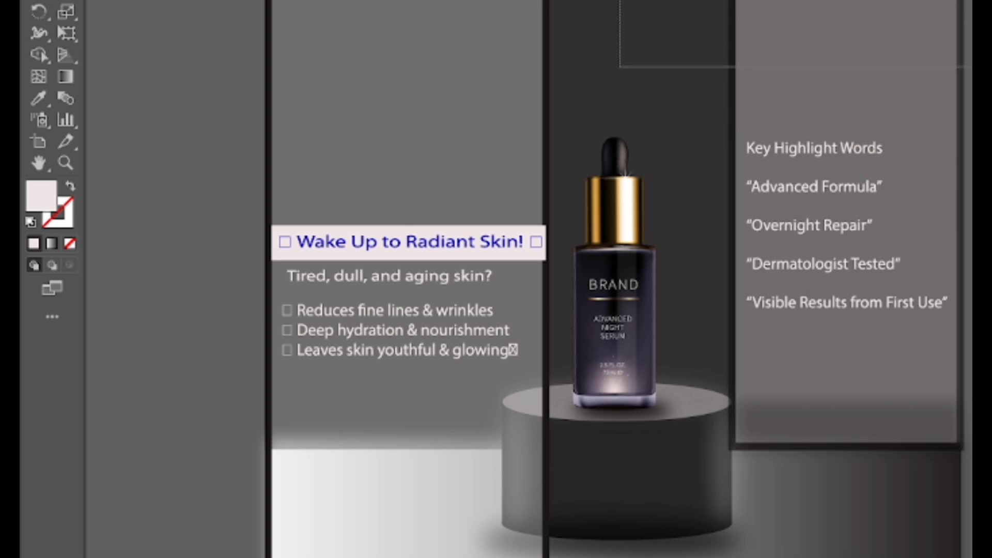
{"action": "left_click_drag", "start_coordinate": [972, 67], "coordinate": [620, 0]}
{"action": "left_click_drag", "start_coordinate": [216, 10], "coordinate": [352, 23]}
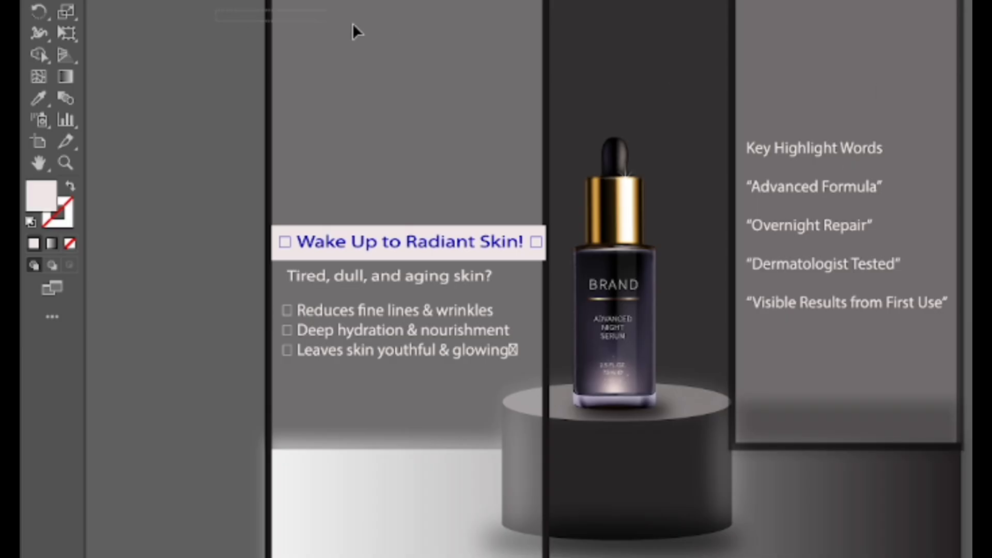
{"action": "left_click", "coordinate": [944, 321]}
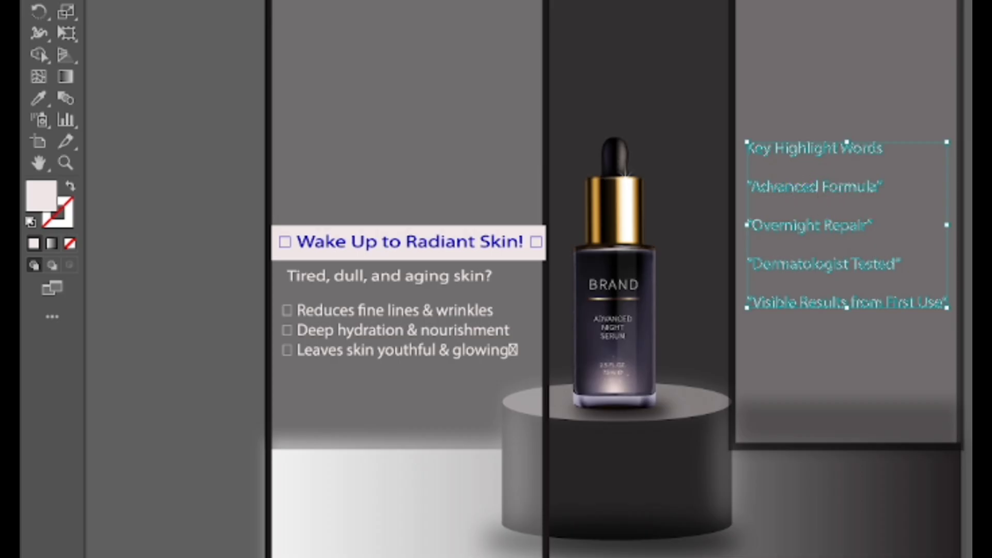
{"action": "key", "text": "ctrl+shift+a"}
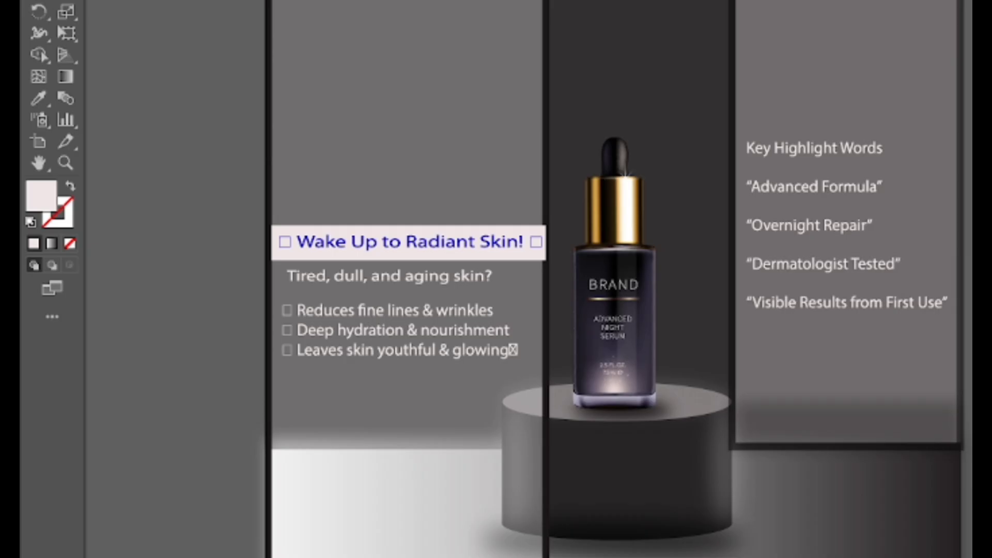
Shorten the light pink headline bar so that its right end meets the inner edge of the left panel's frame.
{"action": "scroll", "coordinate": [659, 211], "scroll_direction": "up", "scroll_amount": 2}
{"action": "scroll", "coordinate": [659, 212], "scroll_direction": "down", "scroll_amount": 1}
{"action": "left_click_drag", "start_coordinate": [687, 246], "coordinate": [652, 159]}
{"action": "scroll", "coordinate": [652, 158], "scroll_direction": "up", "scroll_amount": 1}
{"action": "scroll", "coordinate": [652, 159], "scroll_direction": "down", "scroll_amount": 2}
{"action": "left_click", "coordinate": [501, 189]}
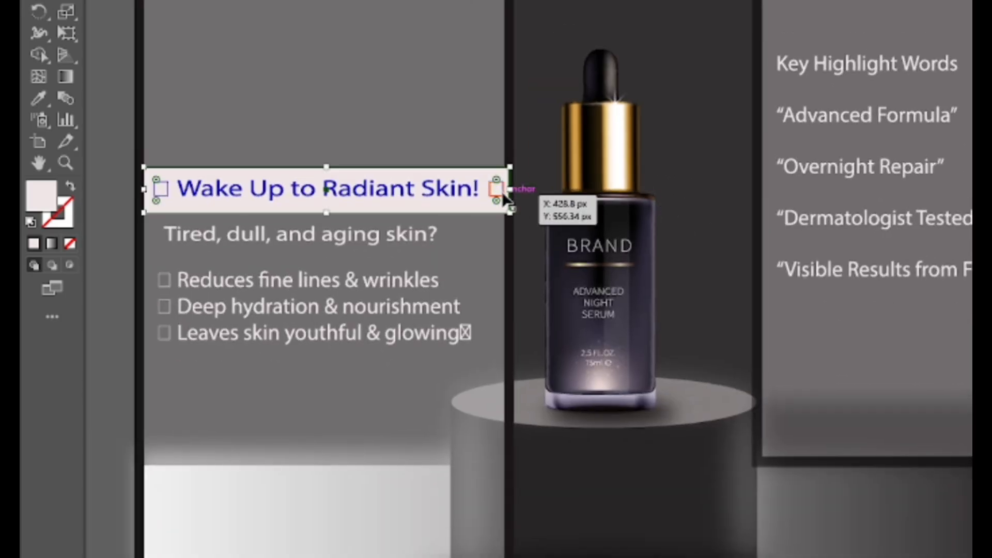
{"action": "left_click_drag", "start_coordinate": [511, 191], "coordinate": [506, 191]}
{"action": "key", "text": "ctrl+shift+a"}
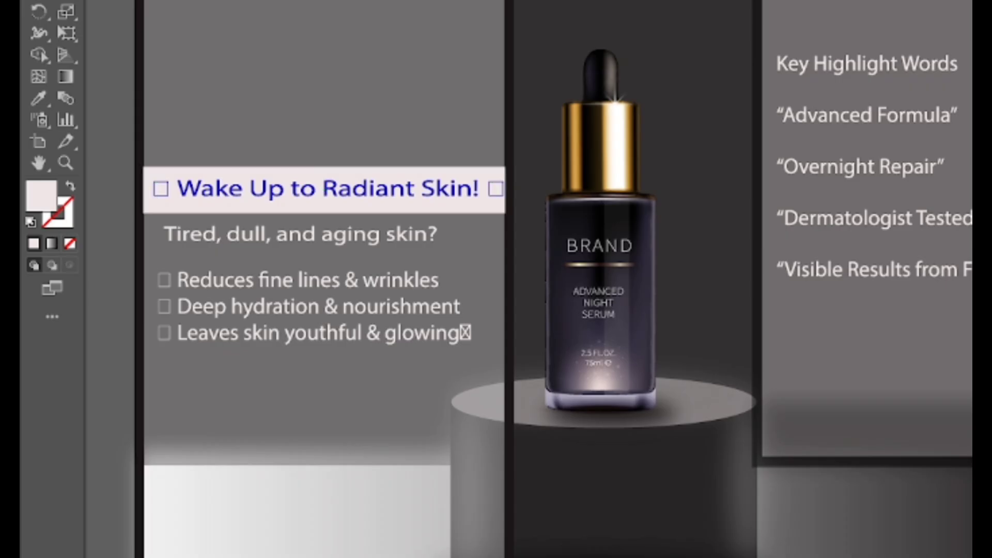
Recolour the "Wake Up to Radiant Skin!" headline with the near-black sampled from the serum bottle.
{"action": "left_click", "coordinate": [395, 193]}
{"action": "key", "text": "i"}
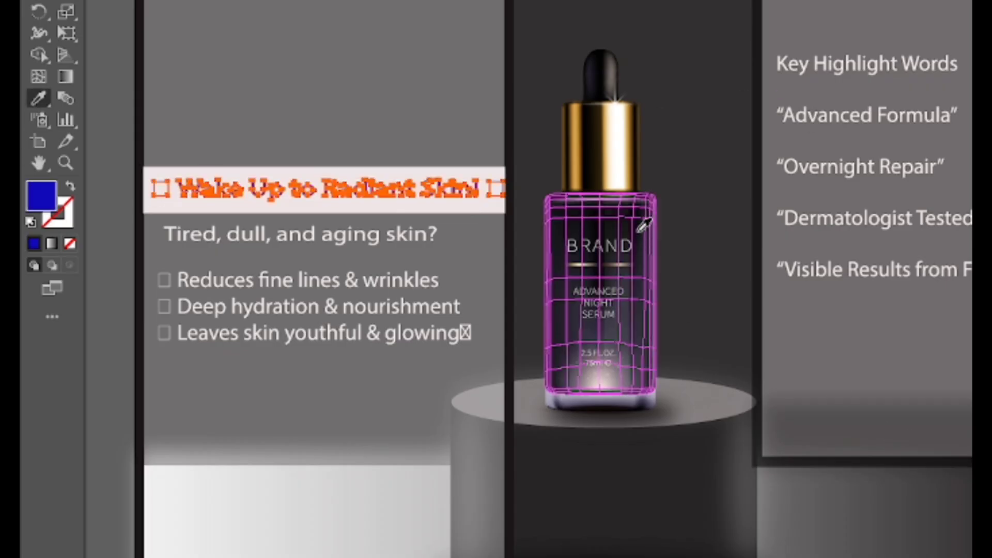
{"action": "left_click", "coordinate": [600, 310]}
{"action": "key", "text": "v"}
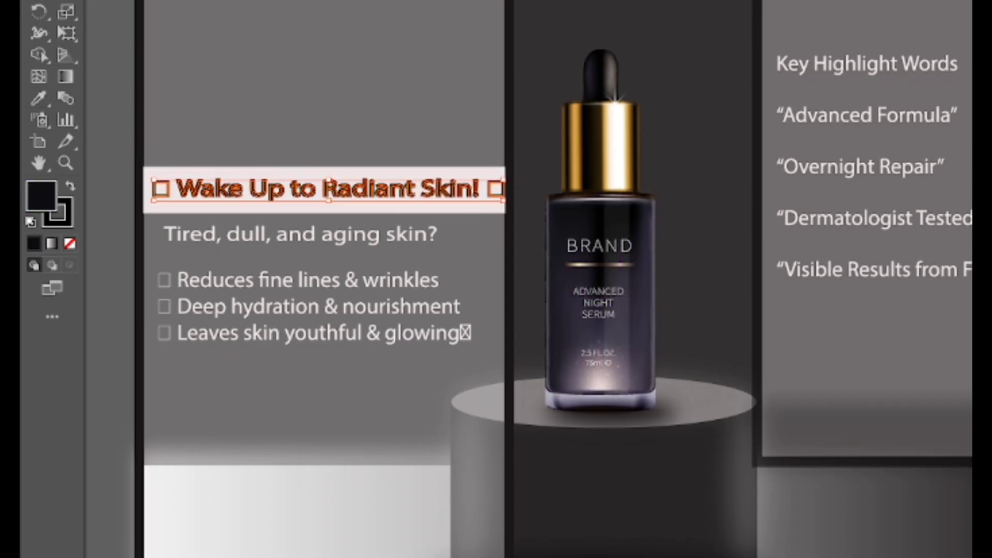
{"action": "key", "text": "ctrl+shift+a"}
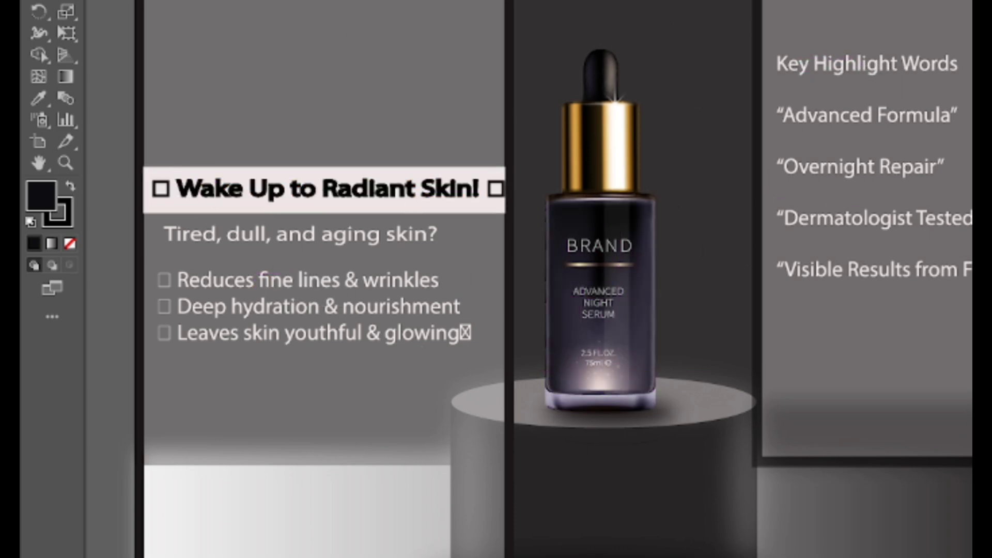
Unlock all objects and select the whole advertisement artwork.
{"action": "scroll", "coordinate": [547, 372], "scroll_direction": "down", "scroll_amount": 4}
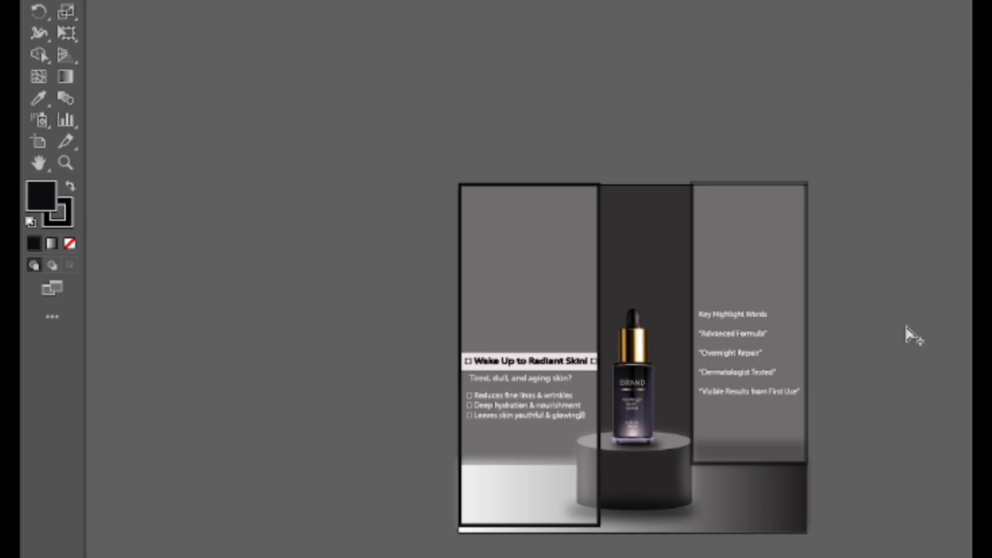
{"action": "key", "text": "ctrl+alt+2"}
{"action": "left_click_drag", "start_coordinate": [423, 159], "coordinate": [928, 556]}
{"action": "right_click", "coordinate": [859, 425]}
{"action": "left_click", "coordinate": [891, 263]}
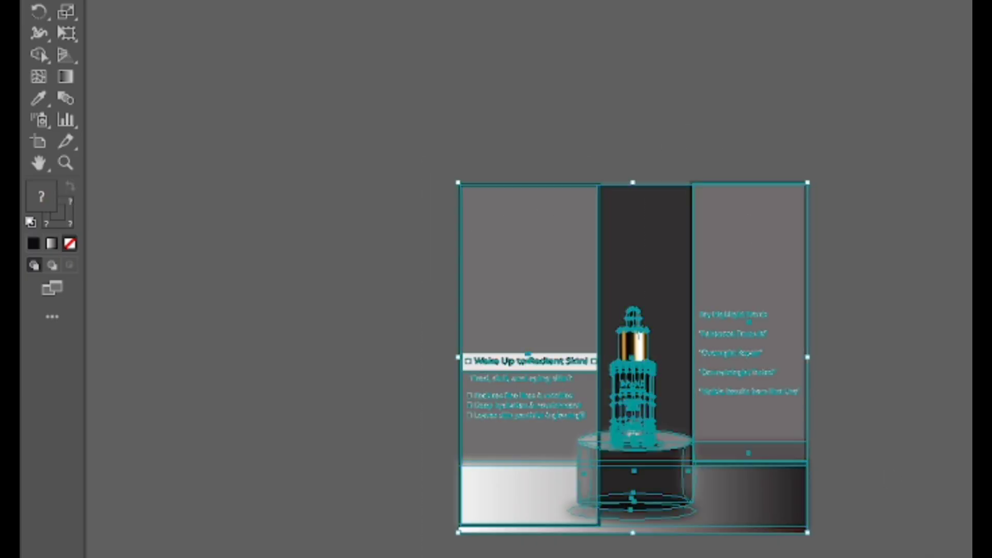
Export the artwork as an image named Untitled-1, choosing the Desktop as the save location.
{"action": "key", "text": "alt+f"}
{"action": "mouse_move", "coordinate": [153, 154]}
{"action": "left_click", "coordinate": [416, 194]}
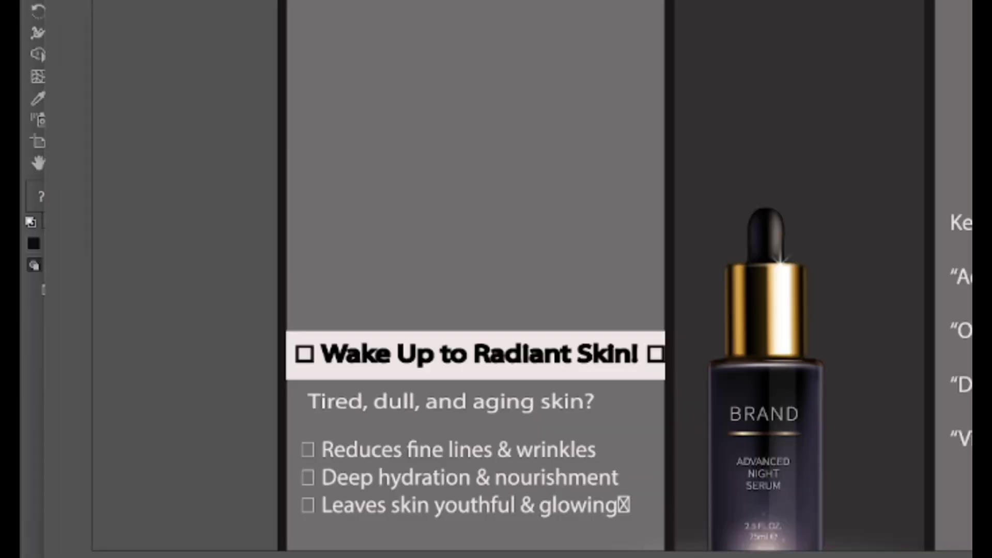
{"action": "key", "text": "Return"}
{"action": "left_click", "coordinate": [104, 9]}
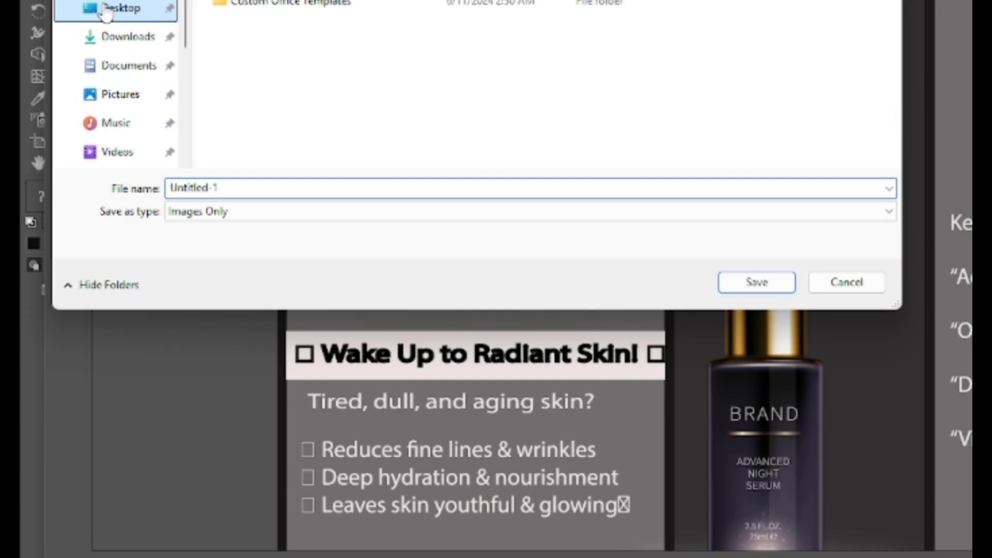
{"action": "left_click", "coordinate": [755, 282]}
{"action": "left_click", "coordinate": [599, 105]}
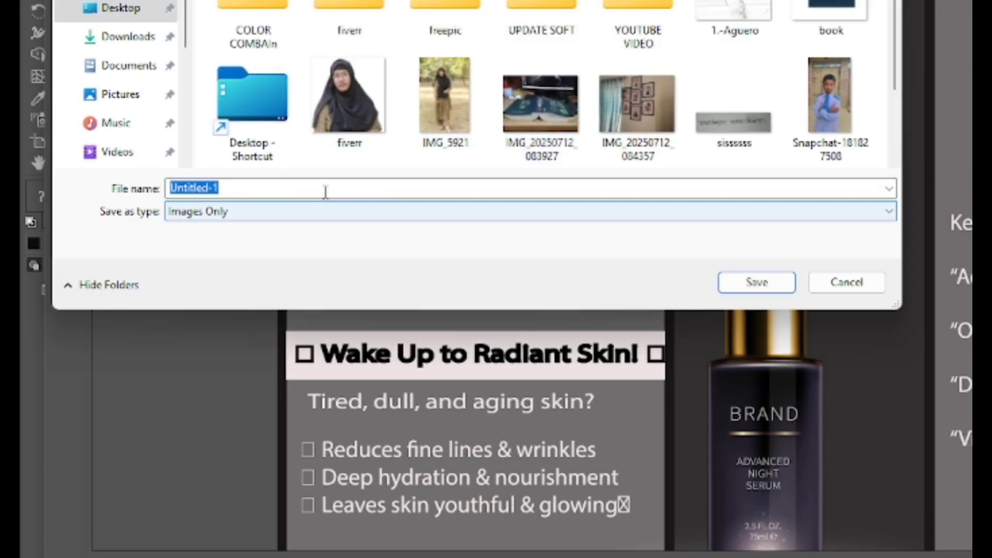